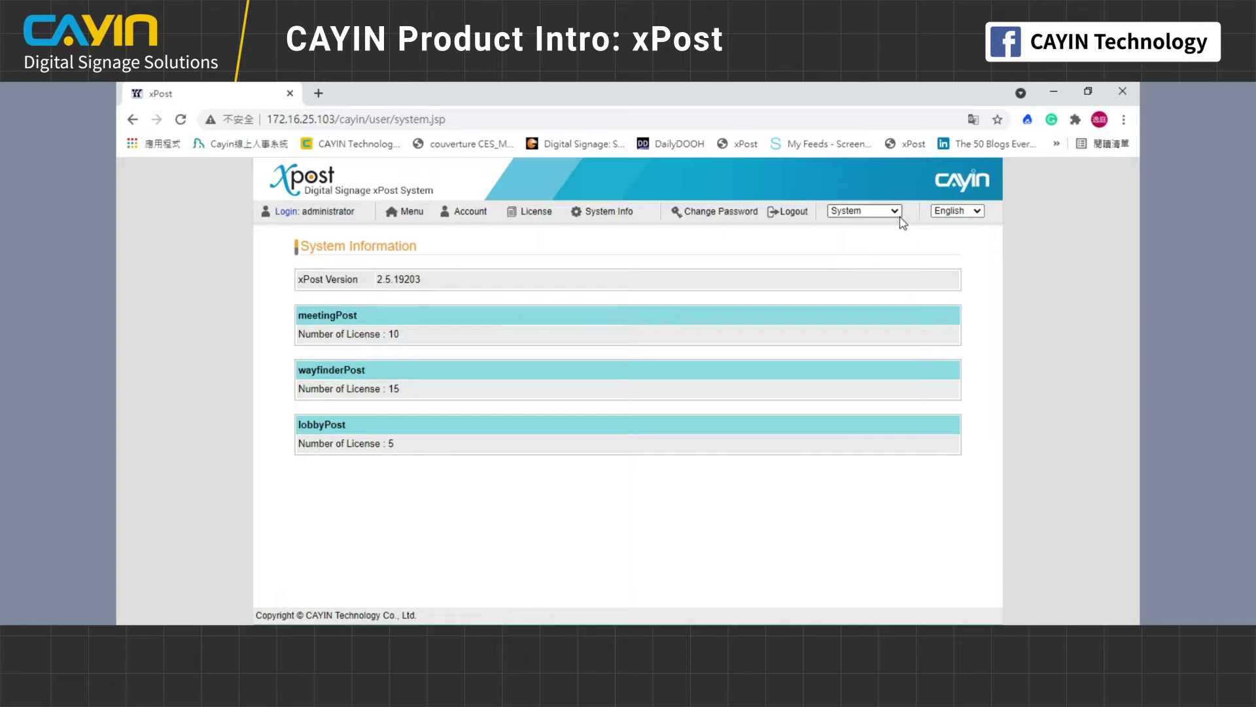
Step: Open the meetingPost module and look through its list of meeting rooms and their playlist URLs
{"action": "left_click", "coordinate": [411, 214]}
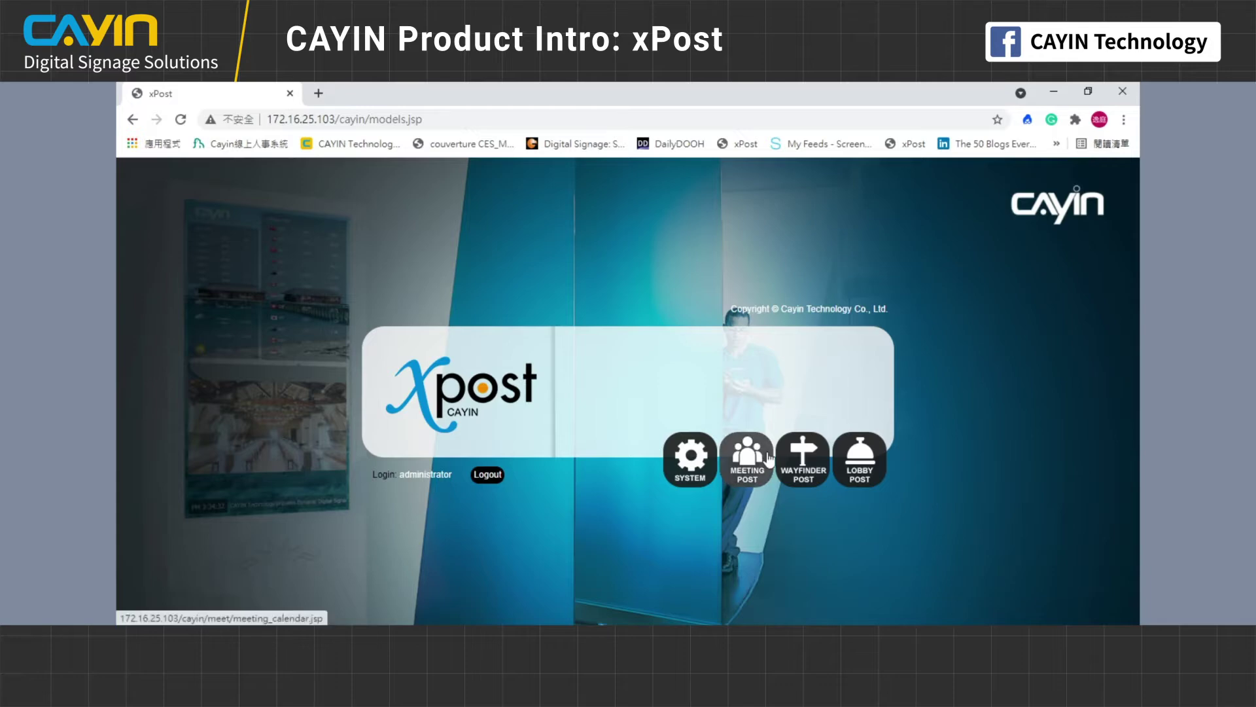
{"action": "left_click", "coordinate": [753, 465]}
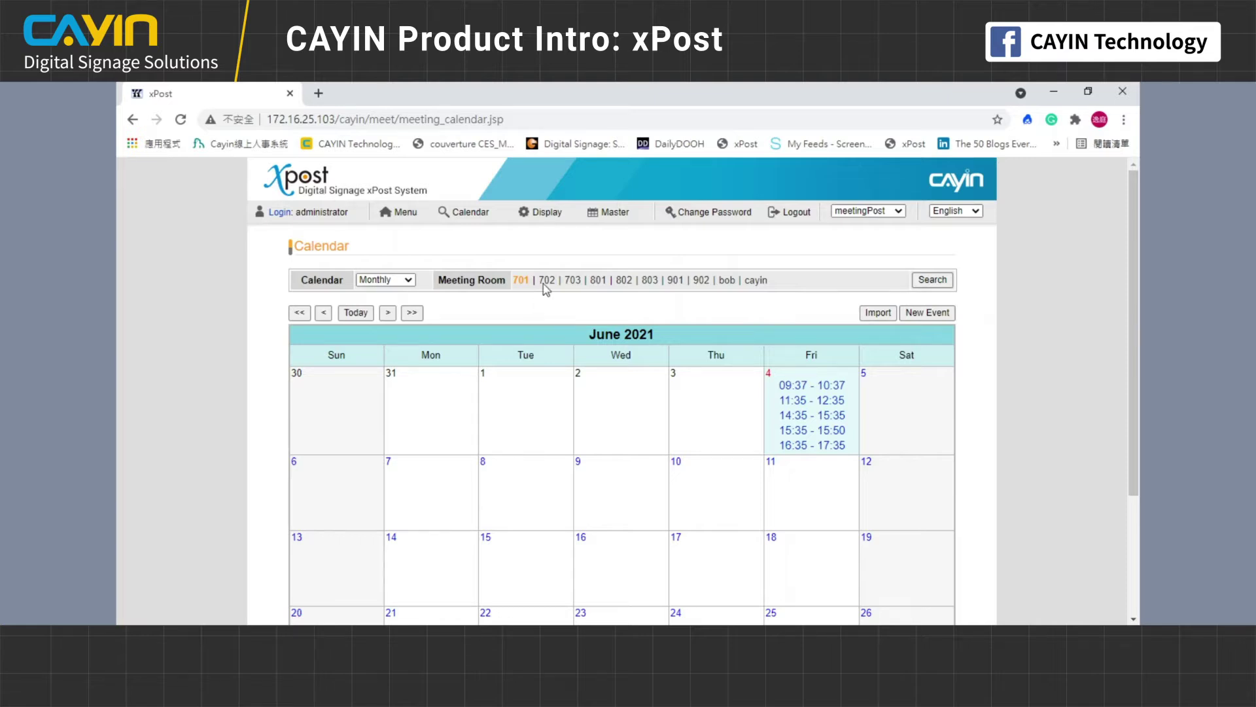
{"action": "left_click", "coordinate": [547, 214]}
{"action": "scroll", "coordinate": [478, 281], "scroll_direction": "down", "scroll_amount": 5}
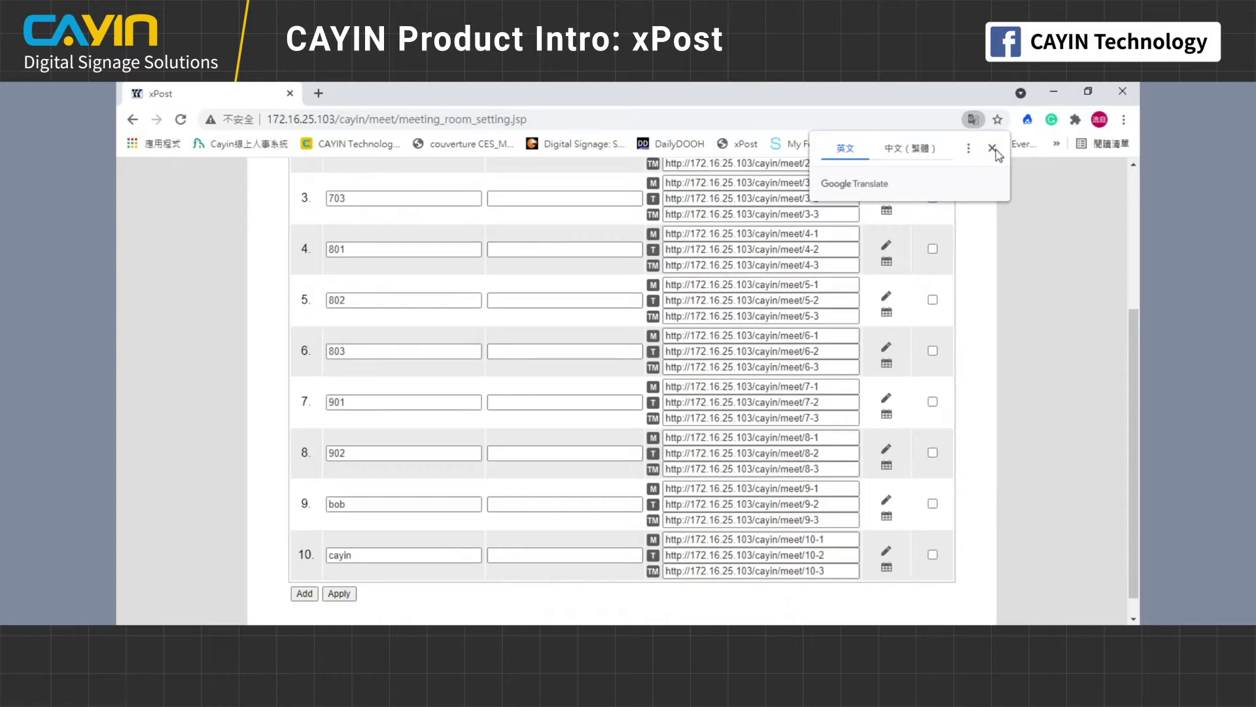
{"action": "scroll", "coordinate": [393, 235], "scroll_direction": "up", "scroll_amount": 5}
{"action": "scroll", "coordinate": [398, 344], "scroll_direction": "down", "scroll_amount": 6}
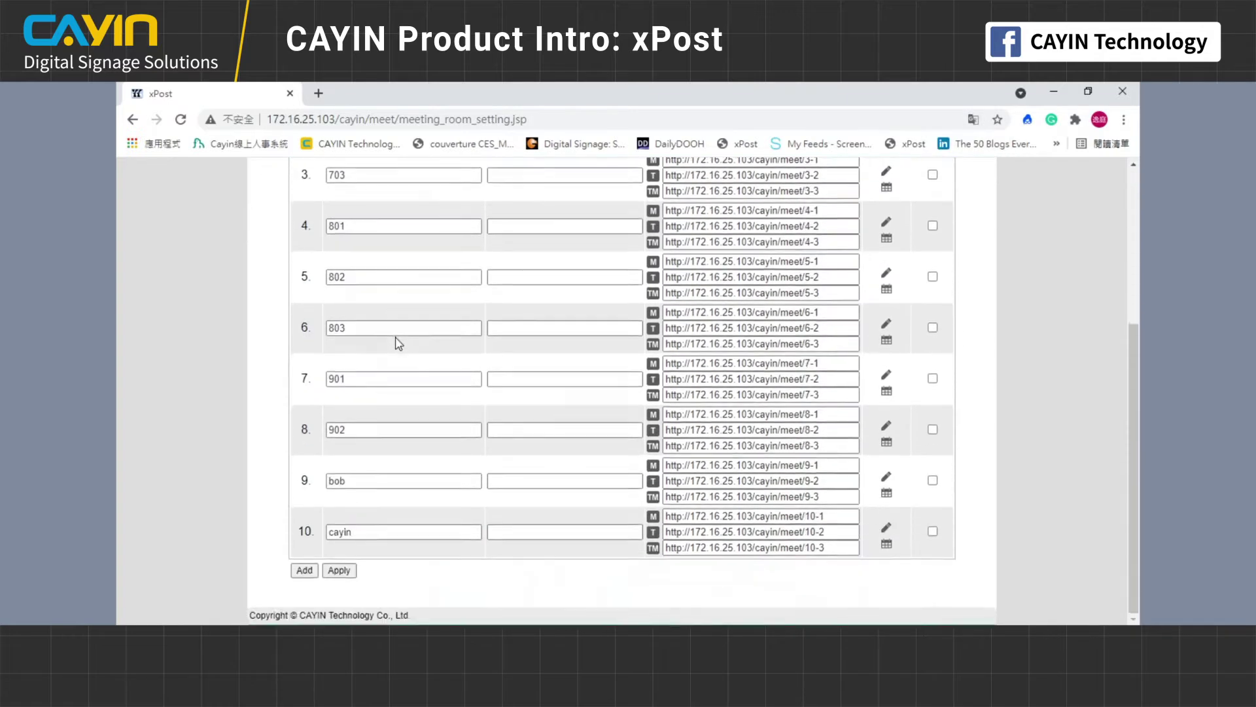
{"action": "scroll", "coordinate": [669, 362], "scroll_direction": "up", "scroll_amount": 5}
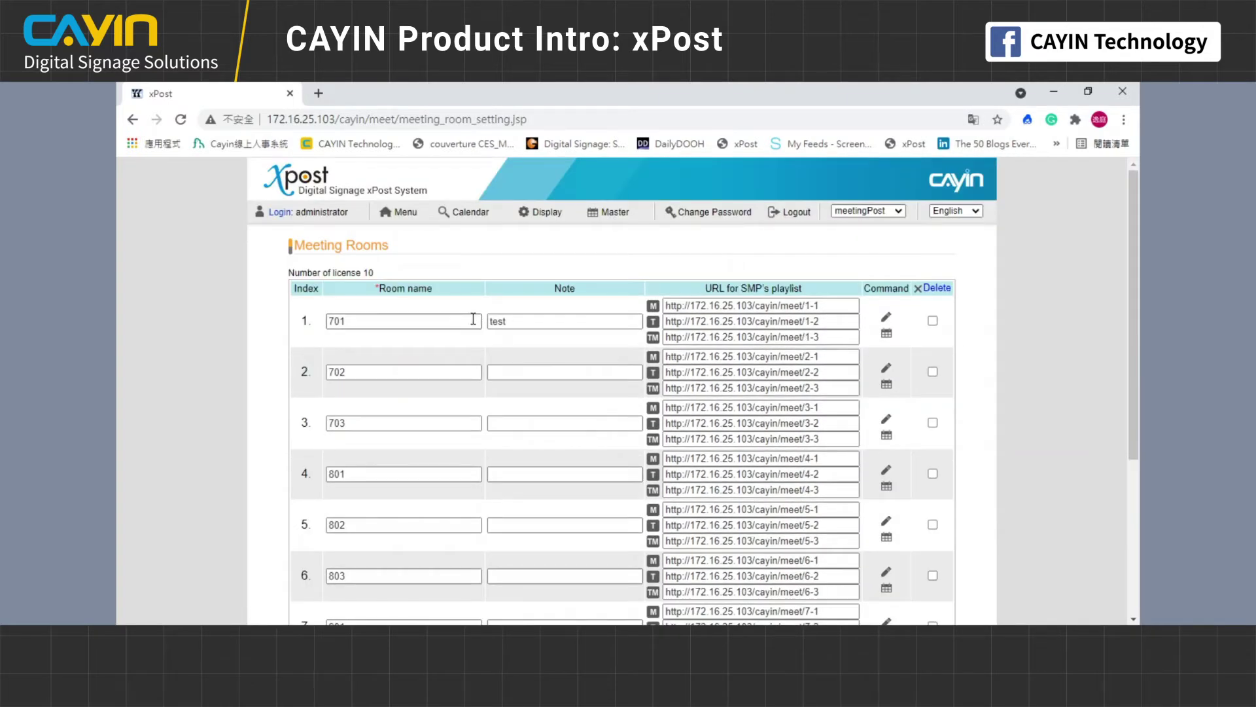
Step: Open the Tradition template of meeting room 701 for editing
{"action": "left_click", "coordinate": [887, 321]}
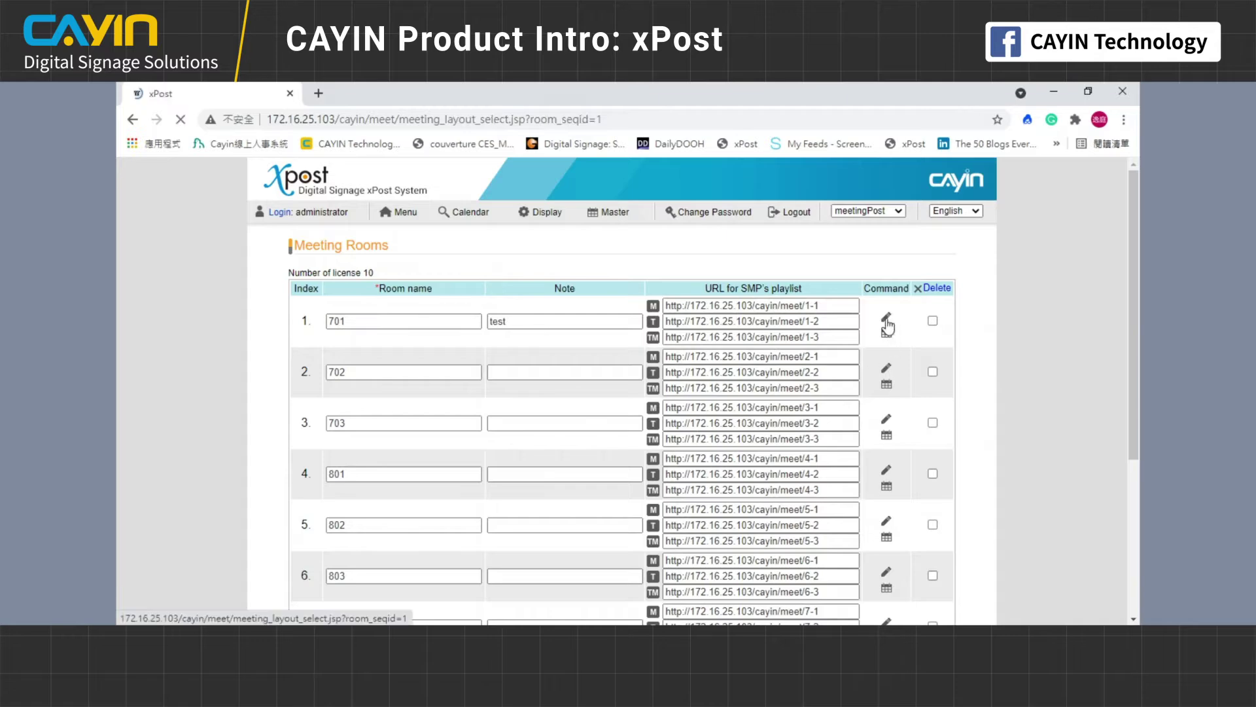
{"action": "scroll", "coordinate": [888, 325], "scroll_direction": "down", "scroll_amount": 2}
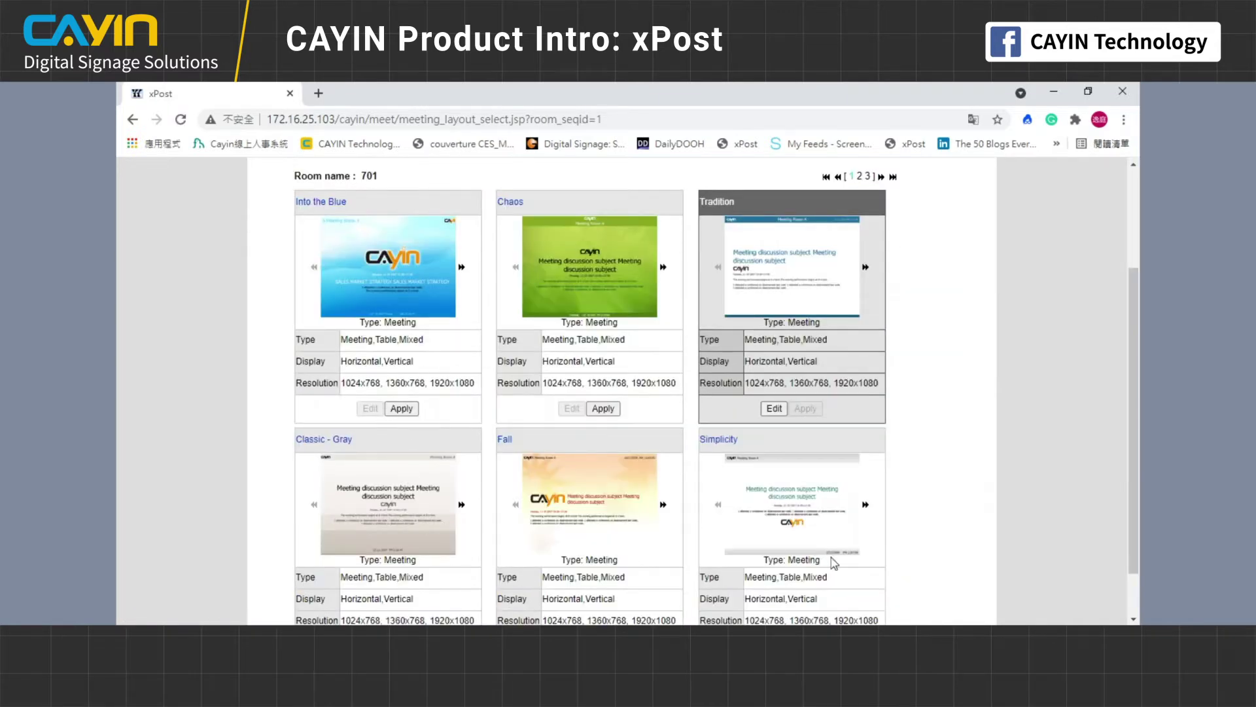
{"action": "left_click", "coordinate": [784, 410]}
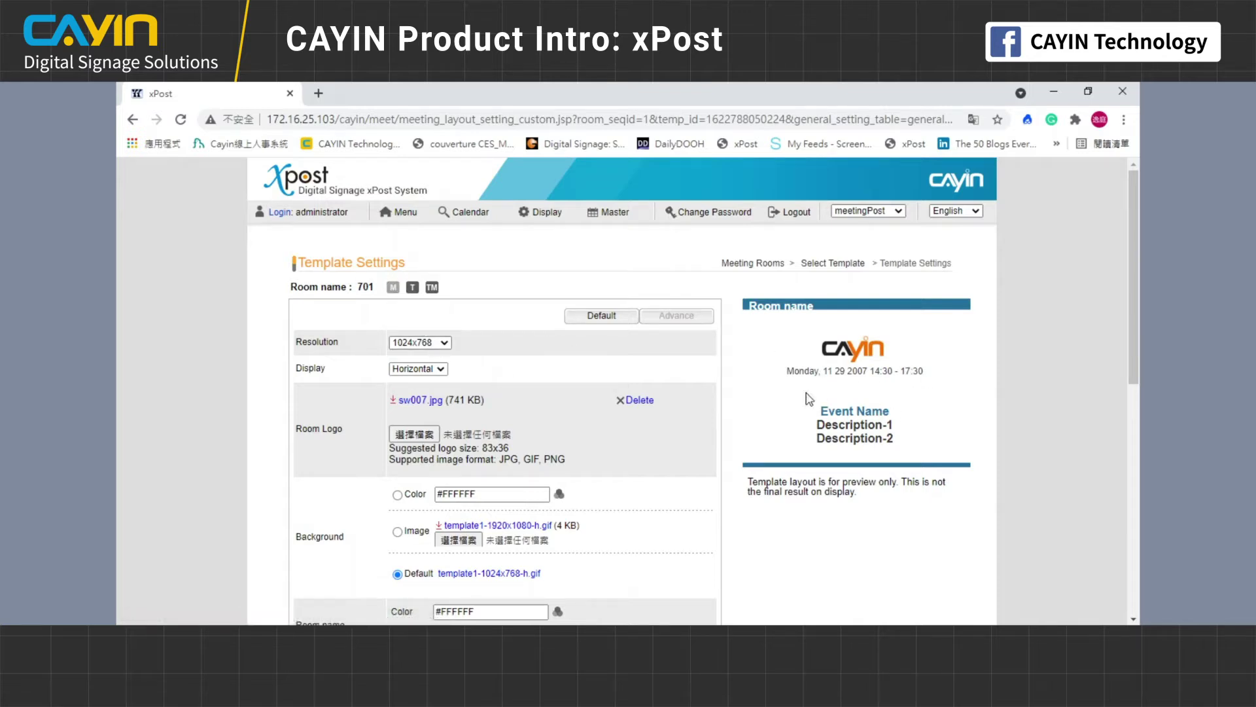
Step: Compare room 701's table and mixed template layouts, then return to the meeting layout
{"action": "left_click", "coordinate": [412, 286]}
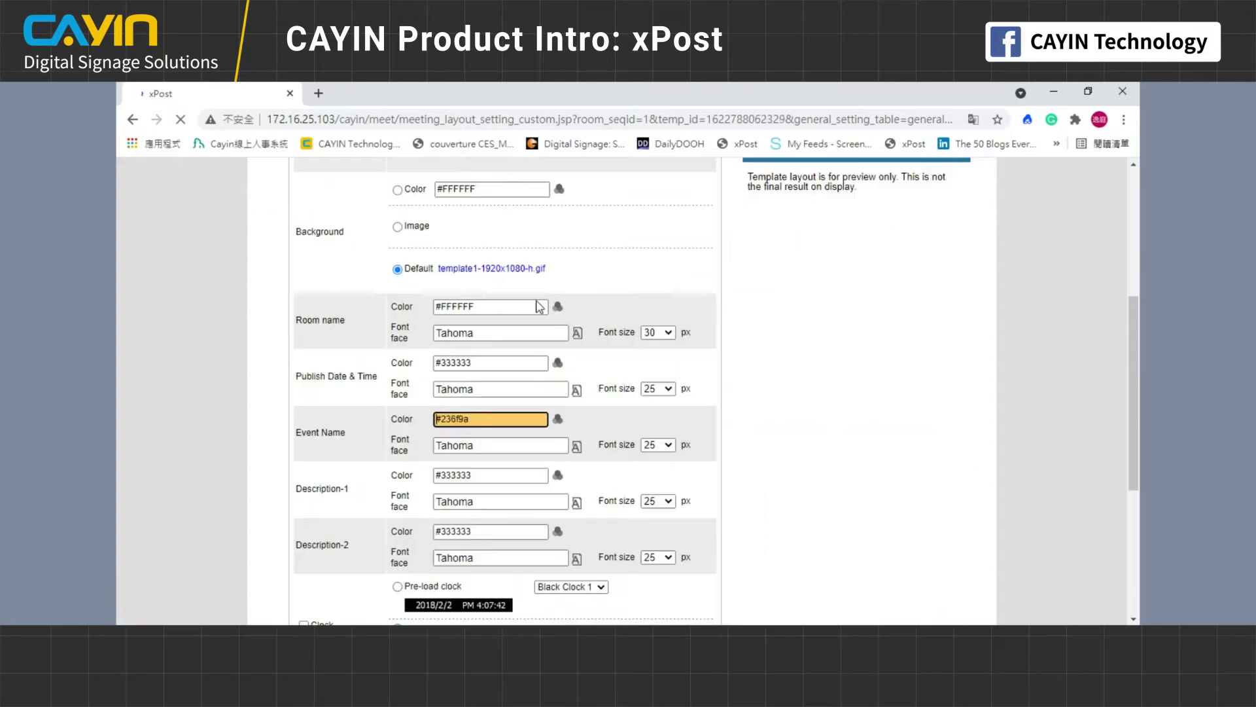
{"action": "scroll", "coordinate": [916, 392], "scroll_direction": "up", "scroll_amount": 5}
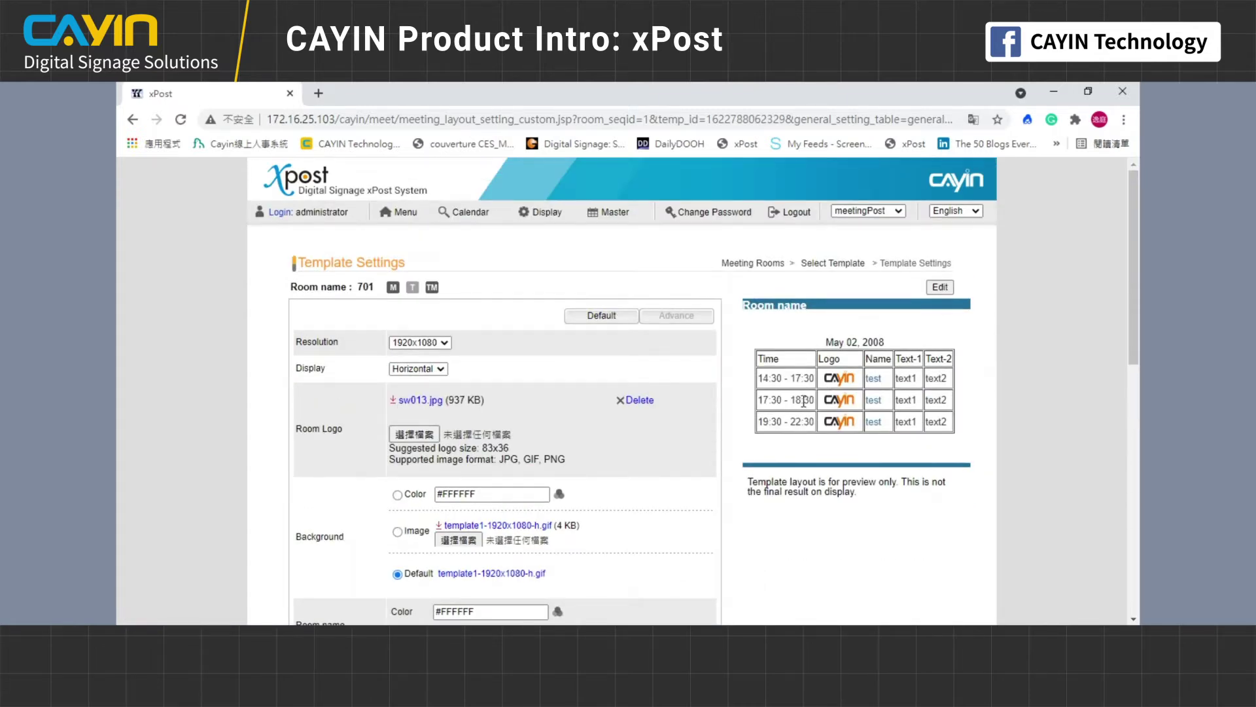
{"action": "left_click", "coordinate": [432, 287]}
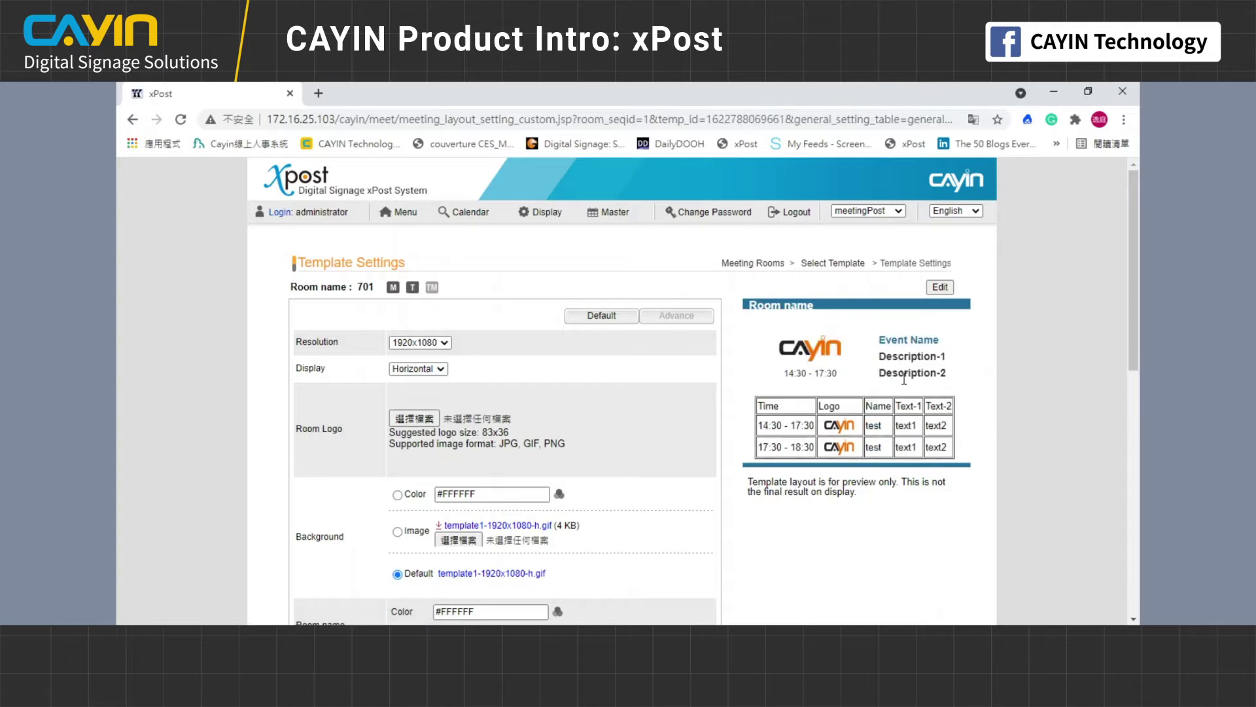
{"action": "left_click", "coordinate": [393, 287]}
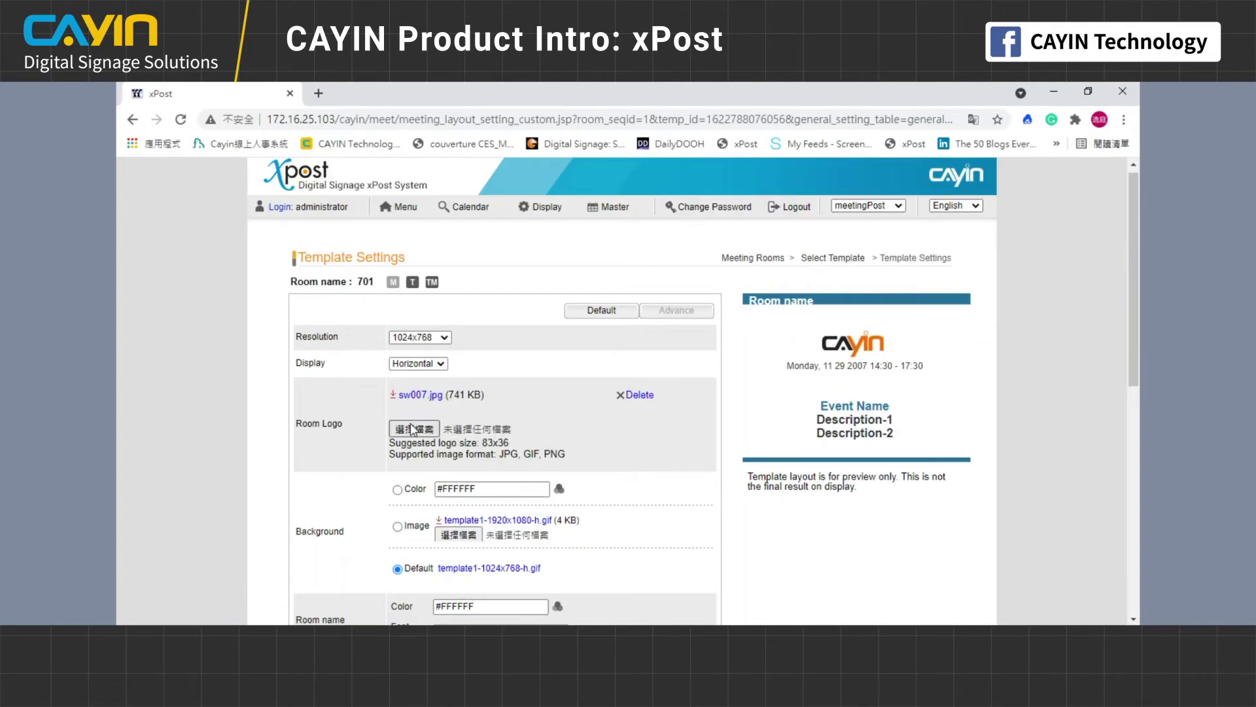
Step: Review room 701's meeting template settings down to the no-event options, apply them, and return to the meeting rooms list
{"action": "scroll", "coordinate": [648, 269], "scroll_direction": "down", "scroll_amount": 5}
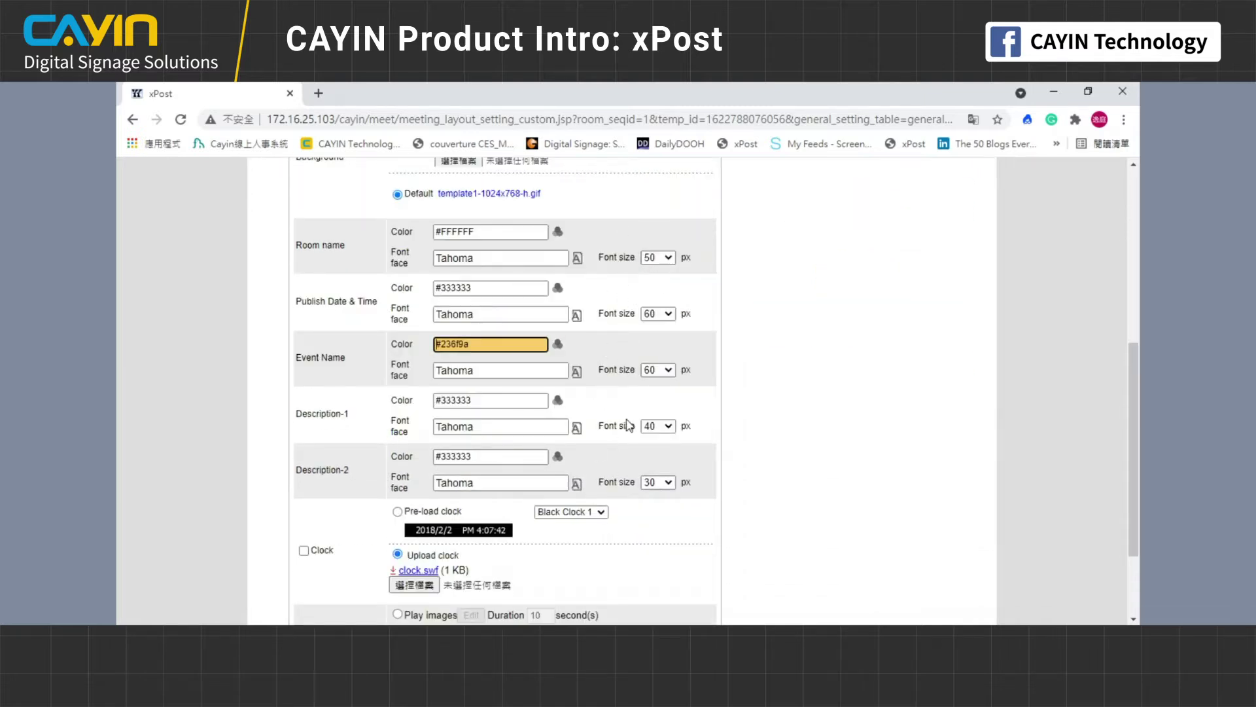
{"action": "scroll", "coordinate": [626, 429], "scroll_direction": "down", "scroll_amount": 2}
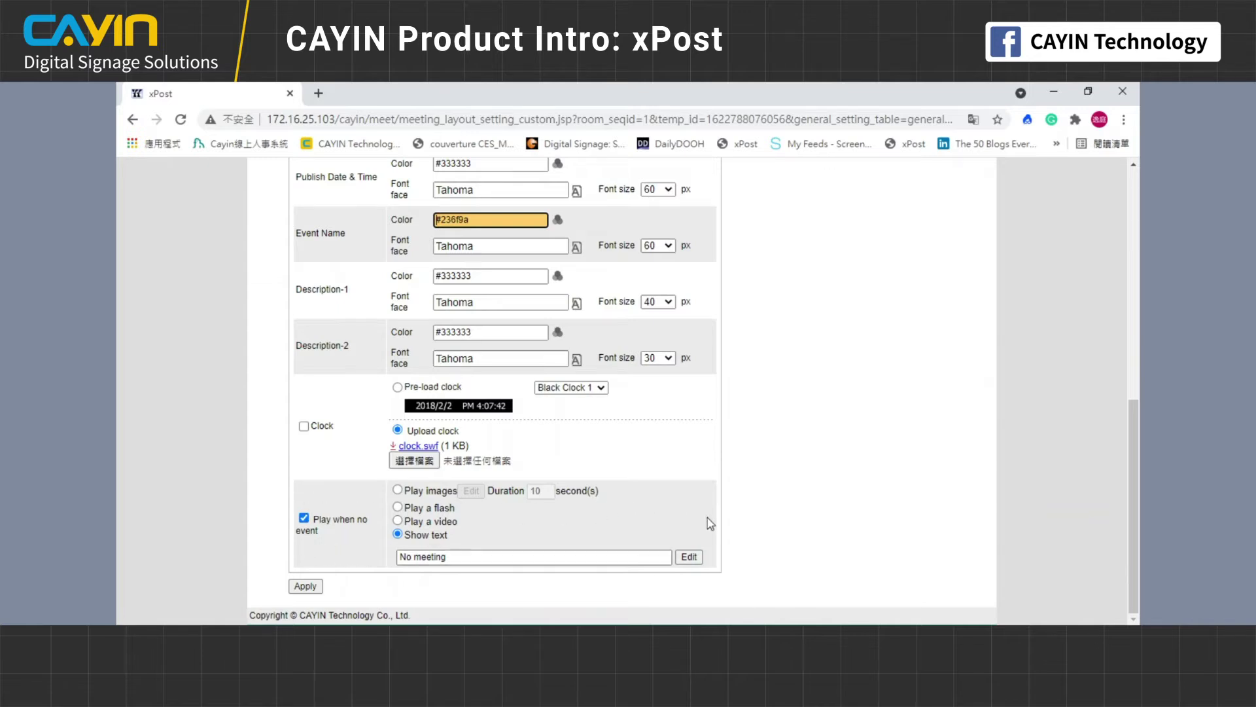
{"action": "left_click", "coordinate": [313, 588]}
{"action": "left_click", "coordinate": [553, 213]}
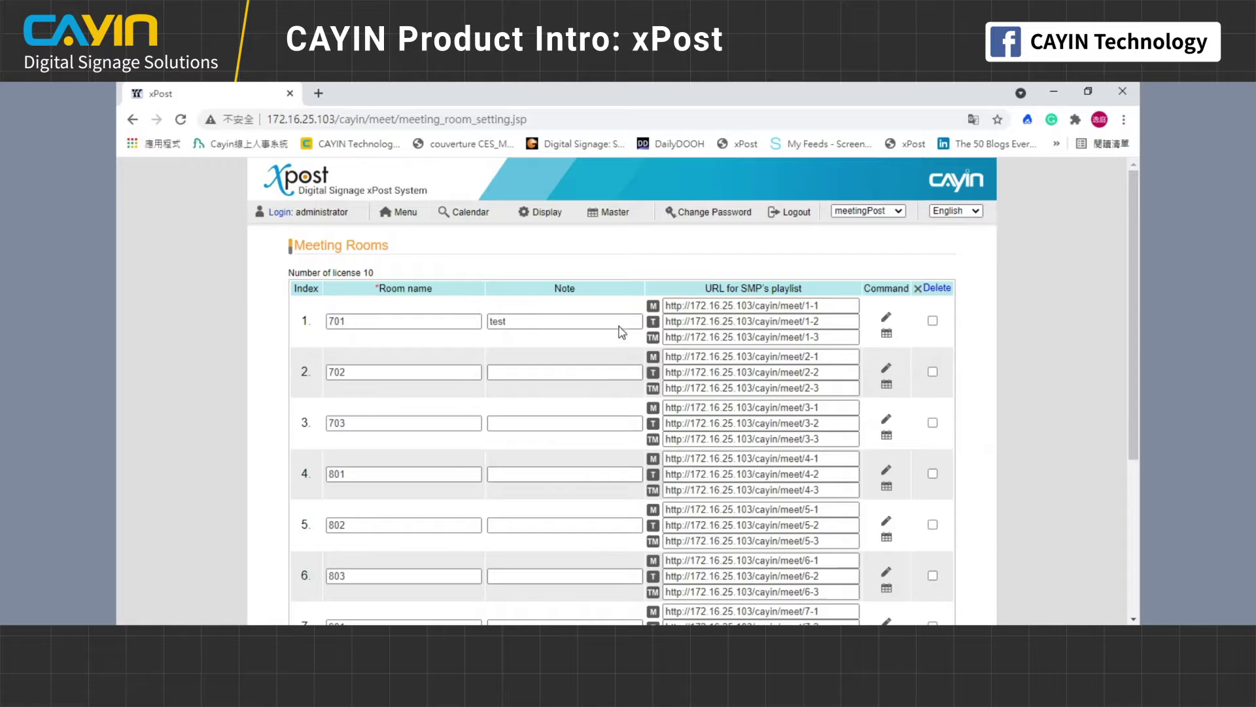
Step: Open the master schedules and check which rooms are assigned to the "all meeting rooms schedule"
{"action": "left_click", "coordinate": [612, 212]}
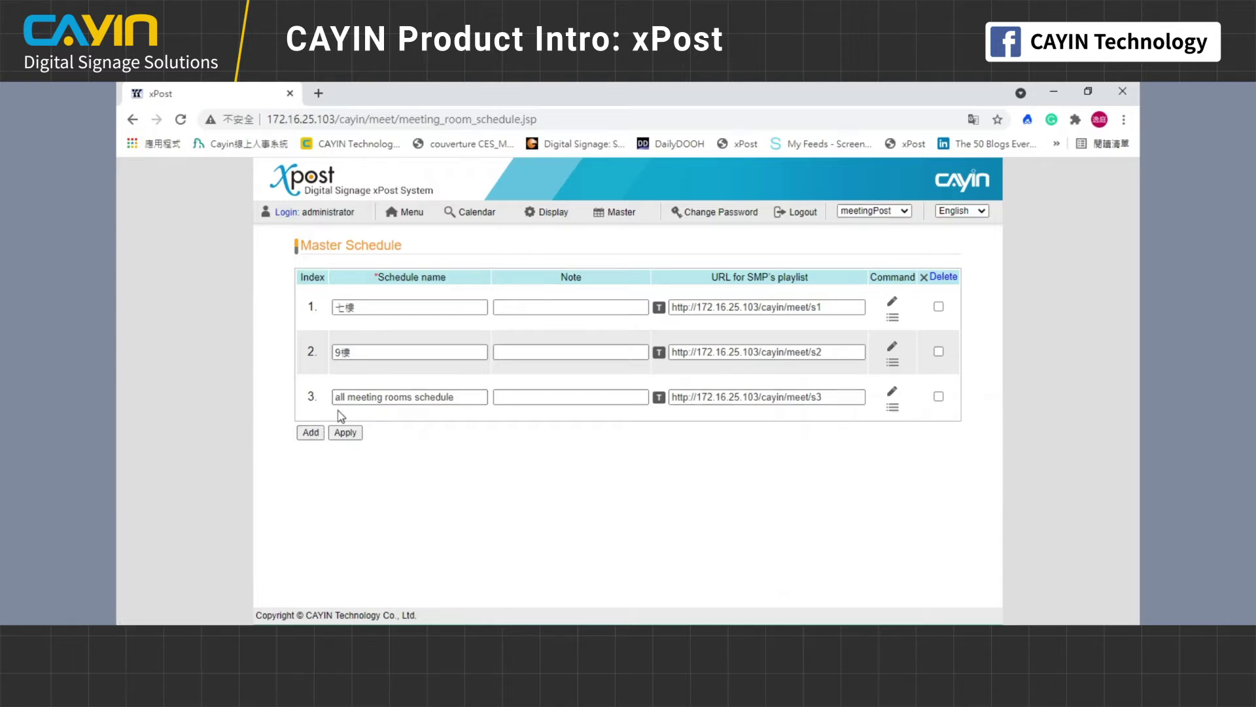
{"action": "left_click", "coordinate": [893, 407]}
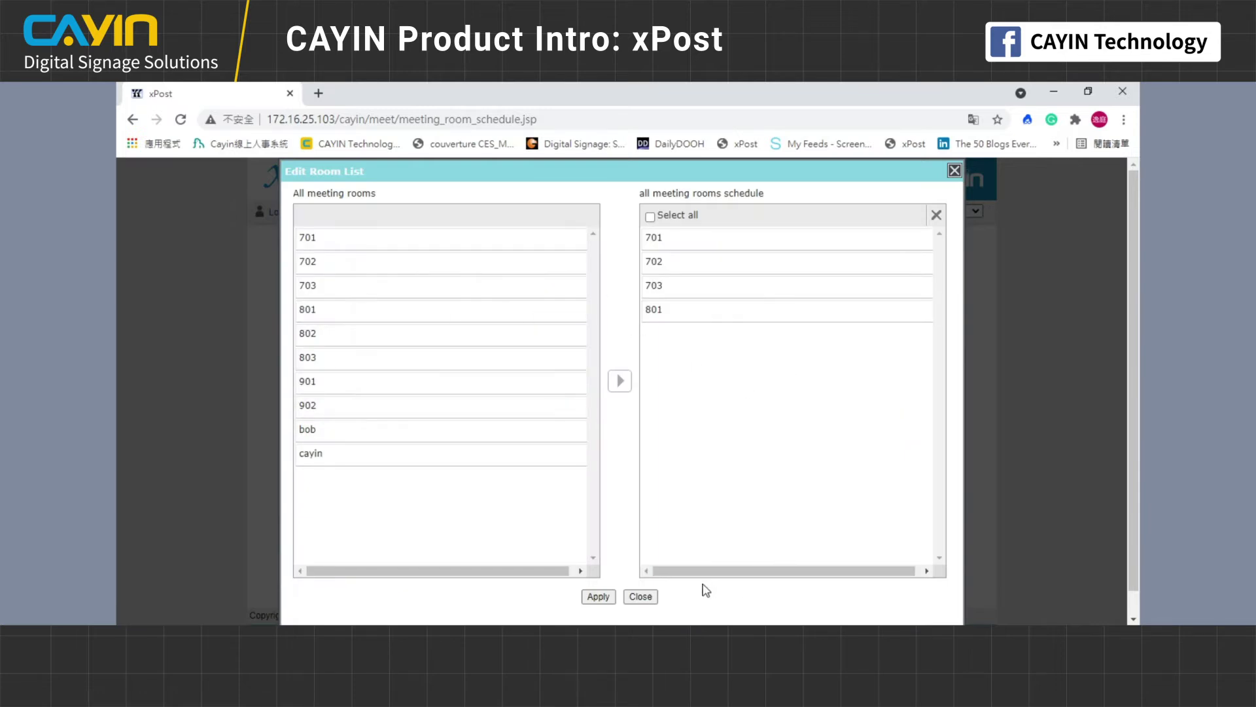
{"action": "left_click", "coordinate": [641, 596]}
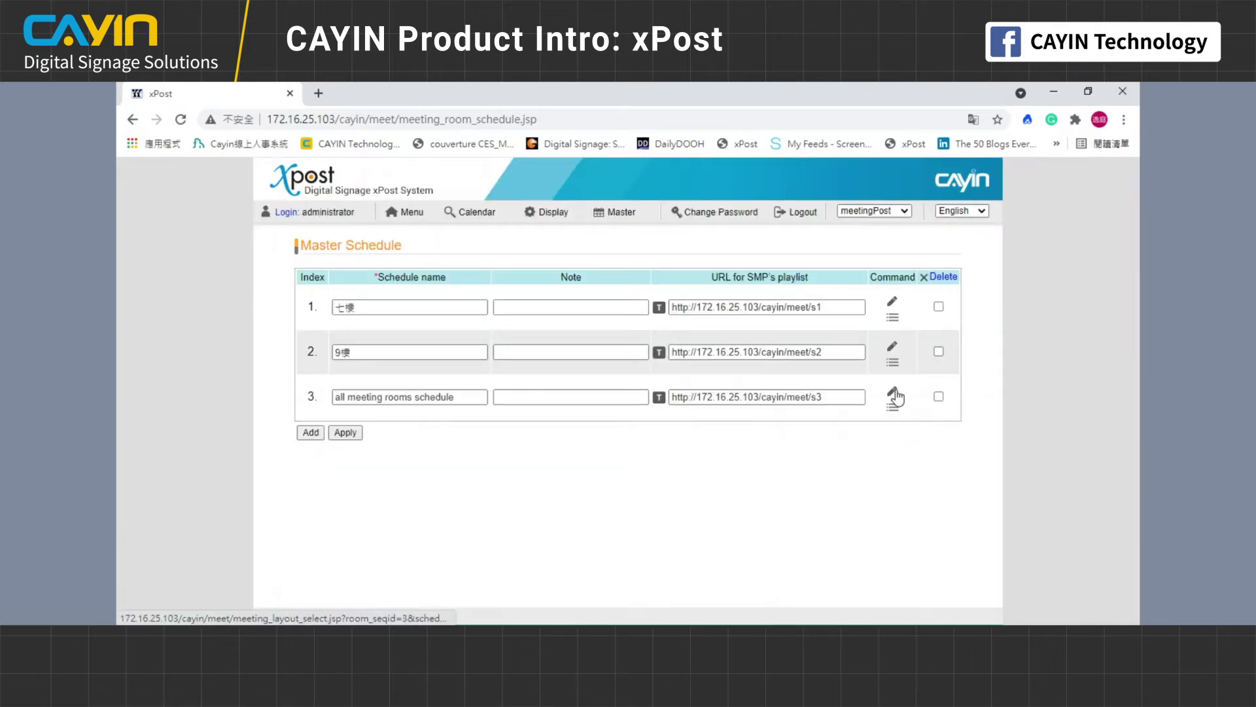
Step: Open the template settings of the "all meeting rooms schedule", review its fonts, clock and sorting options, and apply them
{"action": "left_click", "coordinate": [892, 392]}
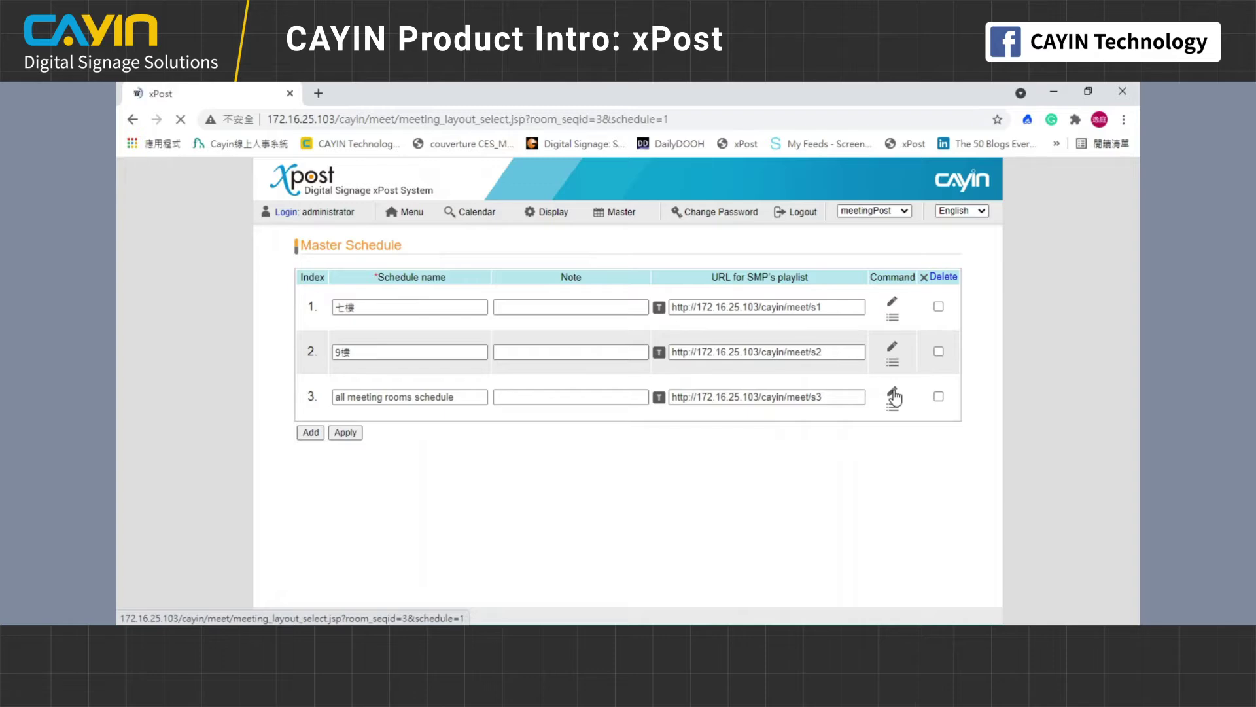
{"action": "scroll", "coordinate": [892, 392], "scroll_direction": "down", "scroll_amount": 1}
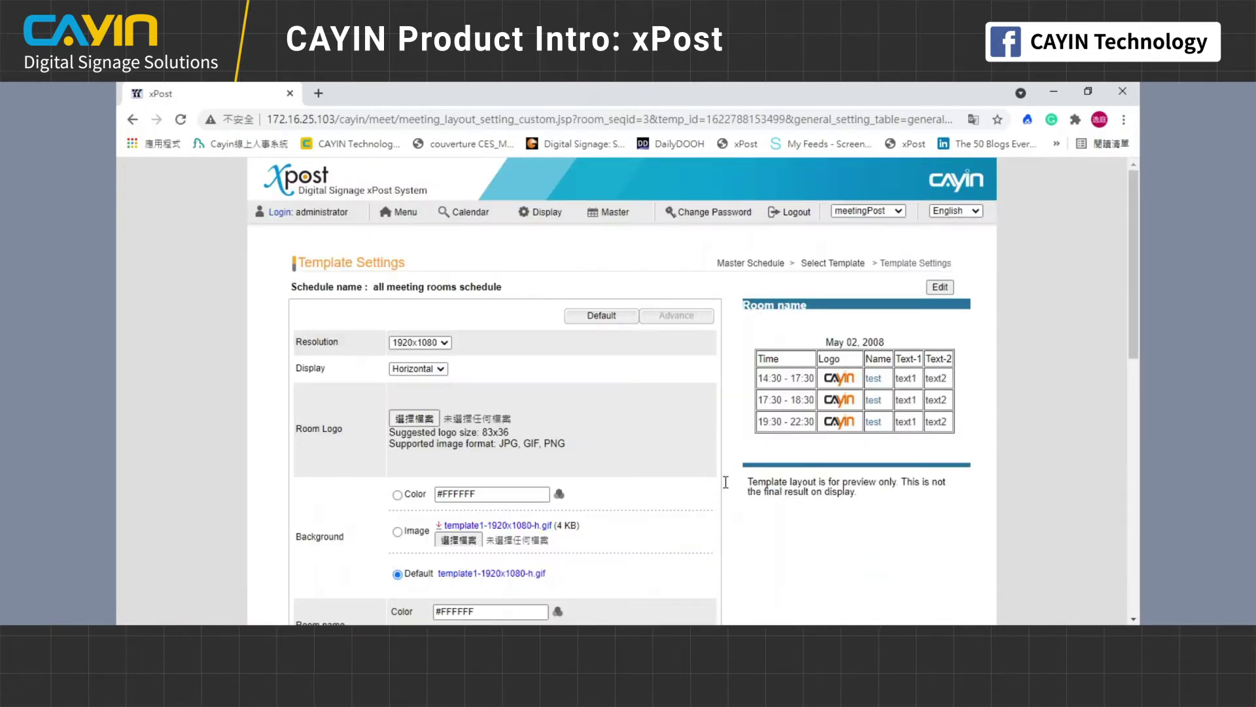
{"action": "scroll", "coordinate": [523, 437], "scroll_direction": "down", "scroll_amount": 5}
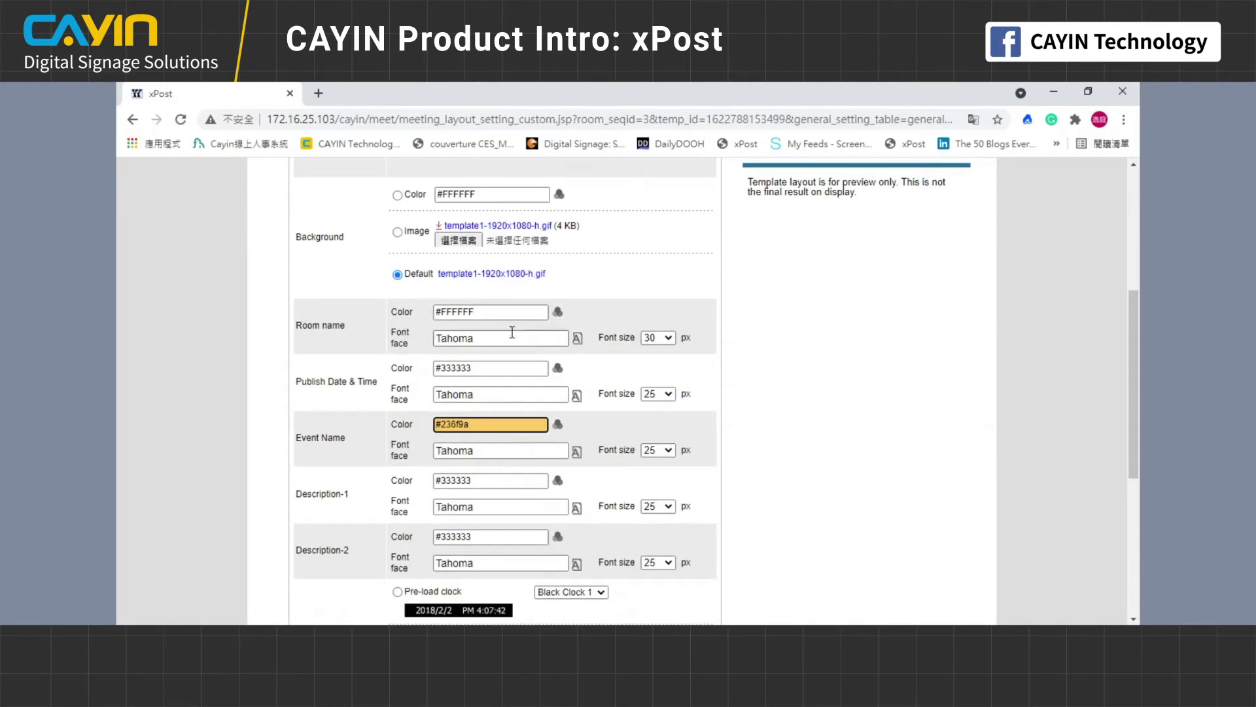
{"action": "scroll", "coordinate": [543, 364], "scroll_direction": "down", "scroll_amount": 5}
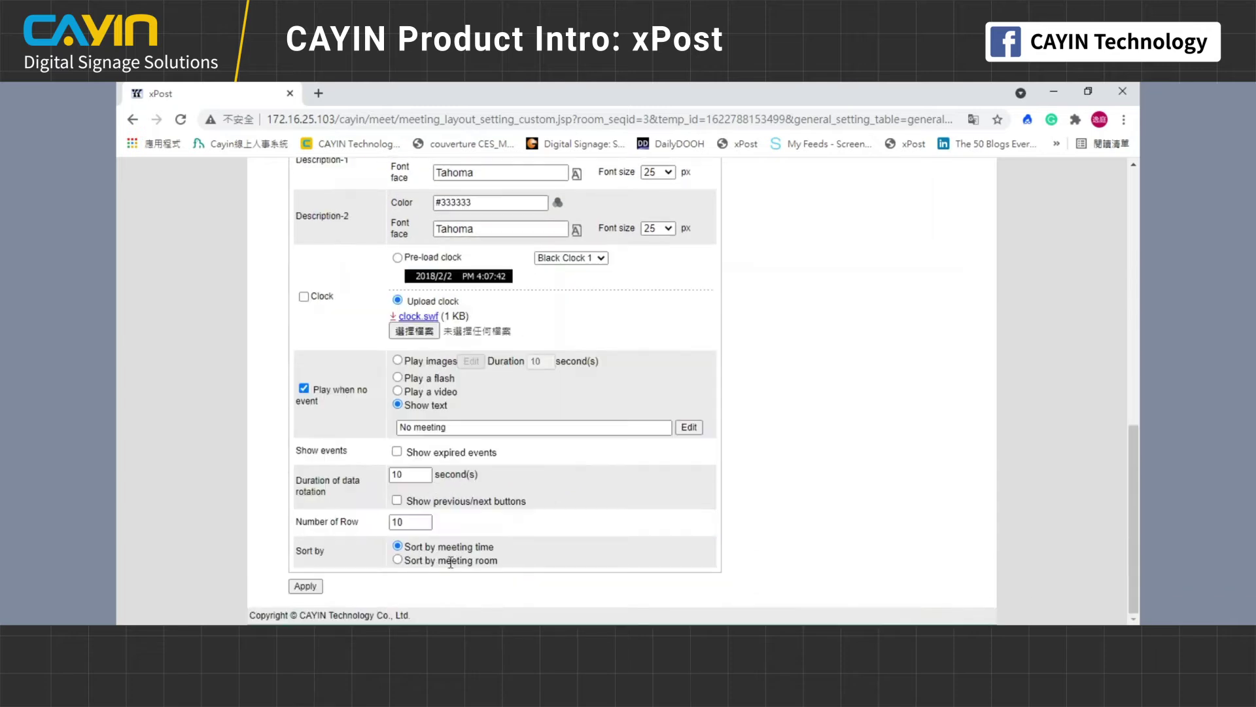
{"action": "left_click", "coordinate": [305, 585]}
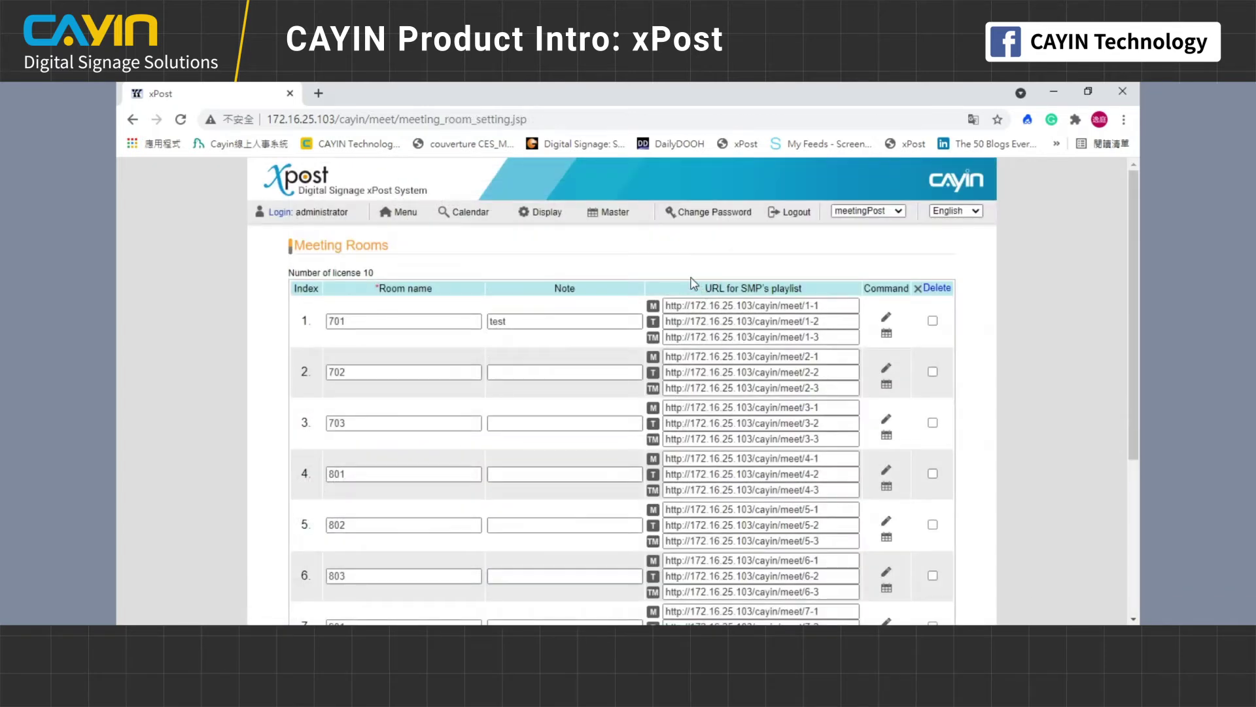
Step: Check the account options in room 701's calendar sync settings, then close them
{"action": "left_click", "coordinate": [887, 335]}
{"action": "left_click", "coordinate": [635, 336]}
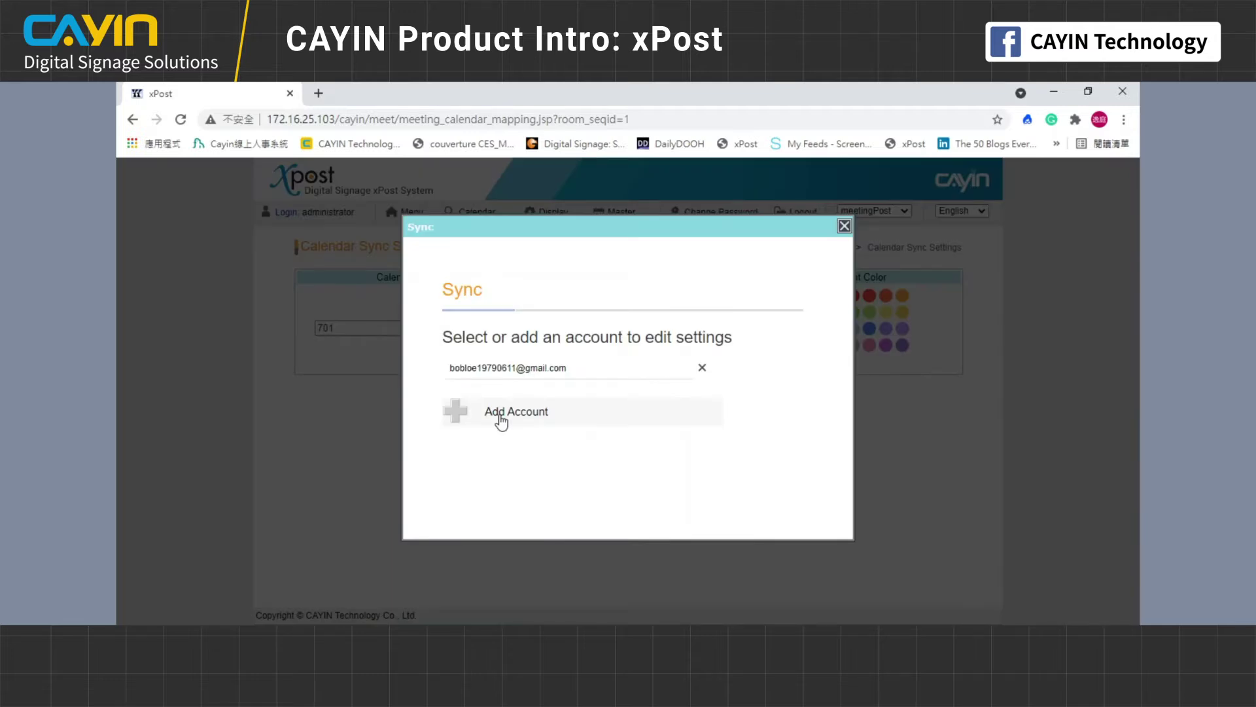
{"action": "left_click", "coordinate": [844, 227]}
Step: Open the monthly meeting calendar for room 701 and view the new event form without saving an event
{"action": "left_click", "coordinate": [481, 213]}
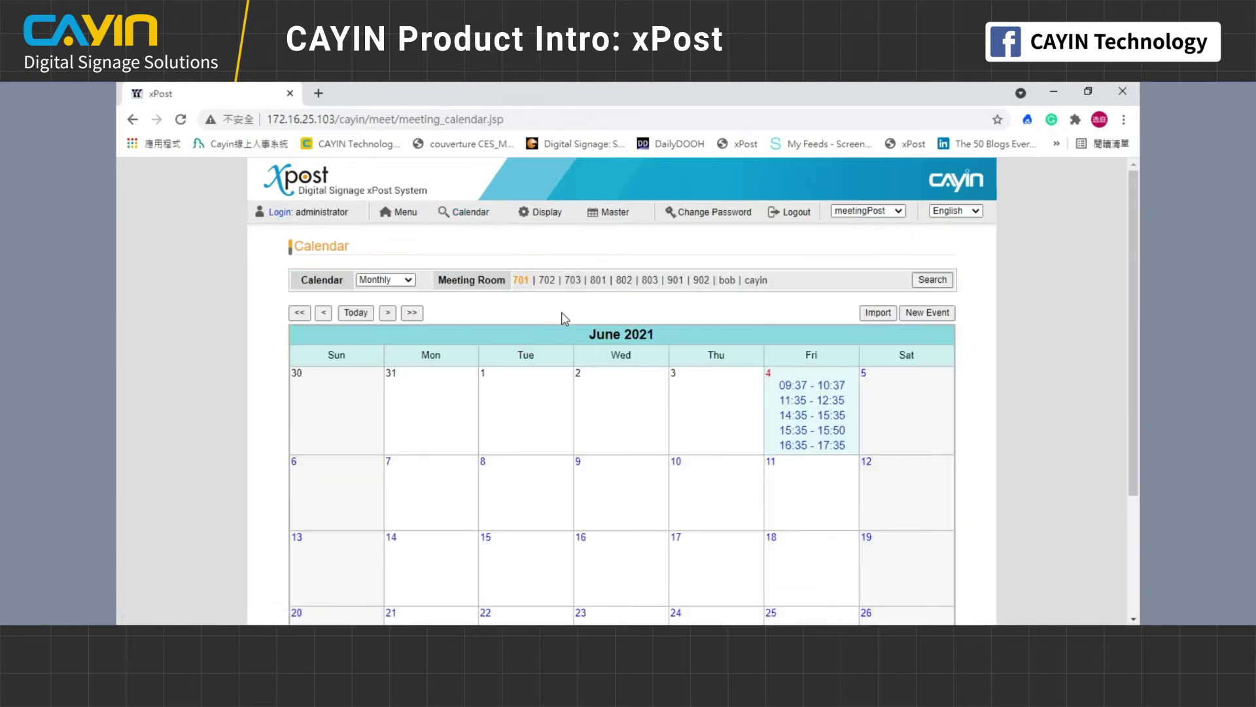
{"action": "scroll", "coordinate": [880, 325], "scroll_direction": "down", "scroll_amount": 2}
{"action": "scroll", "coordinate": [880, 325], "scroll_direction": "up", "scroll_amount": 1}
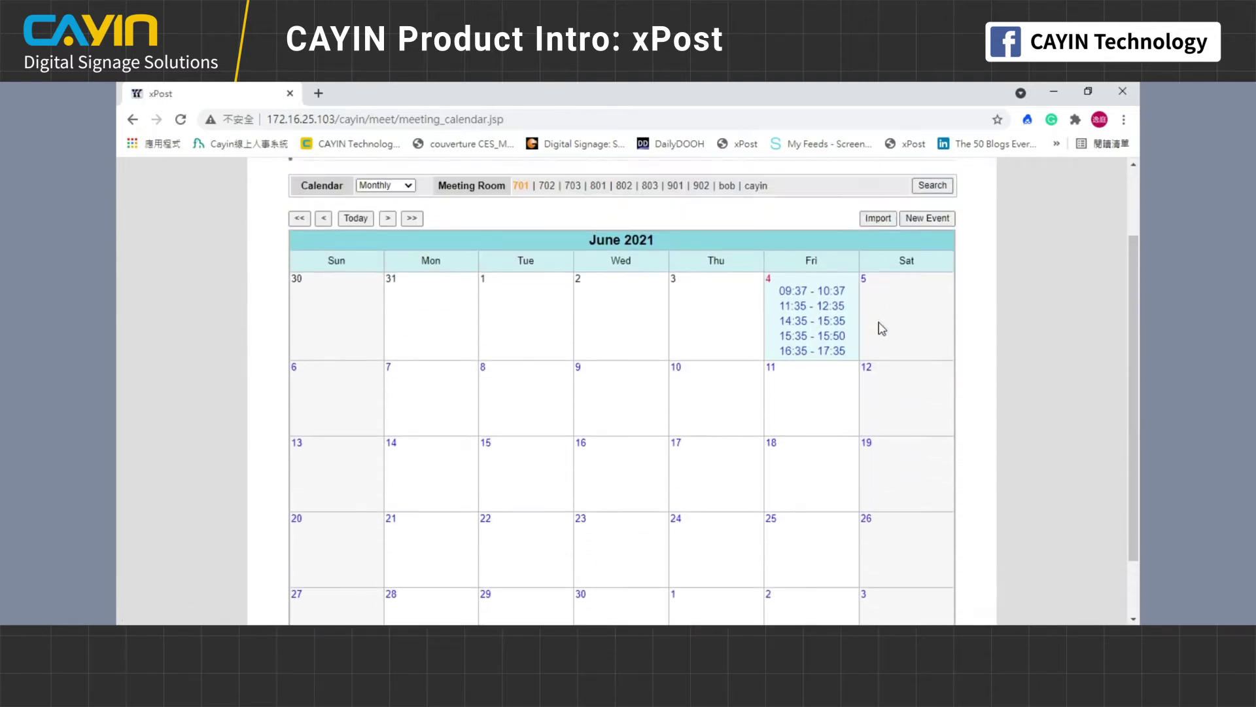
{"action": "left_click", "coordinate": [940, 221]}
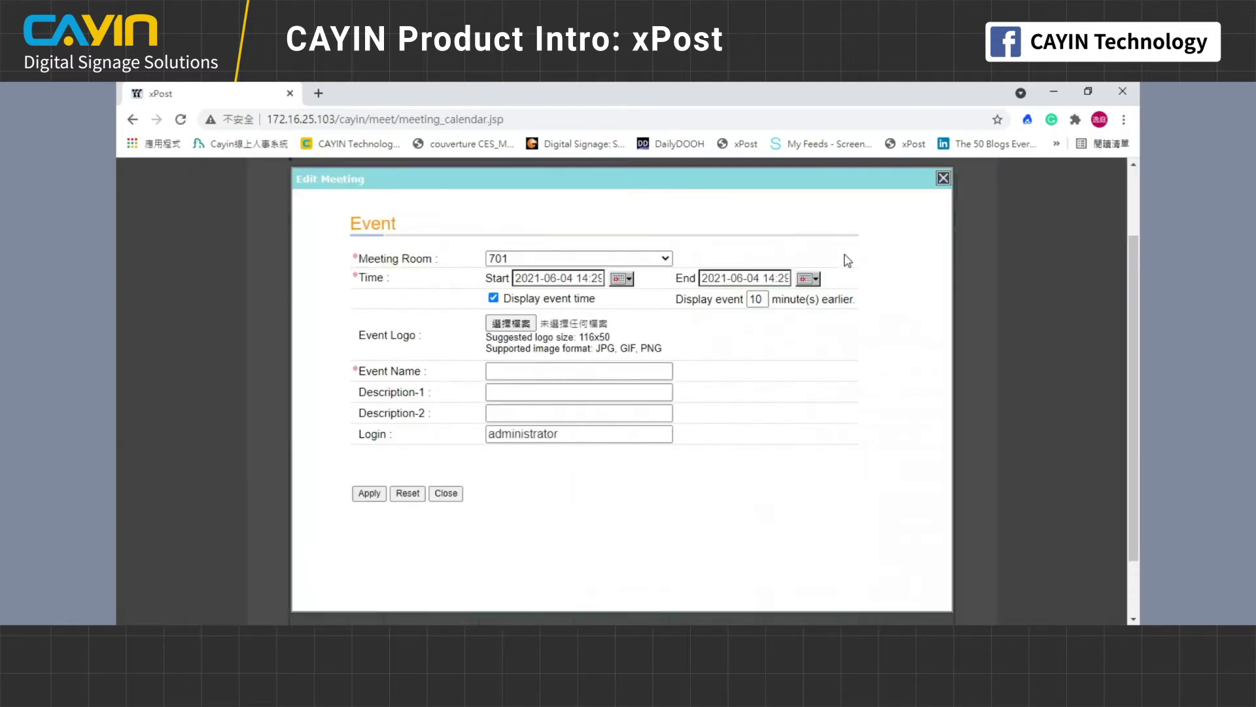
{"action": "left_click", "coordinate": [948, 175]}
Step: View the calendar import options for an .ics file or iCal URL, then return to the calendar
{"action": "left_click", "coordinate": [879, 220]}
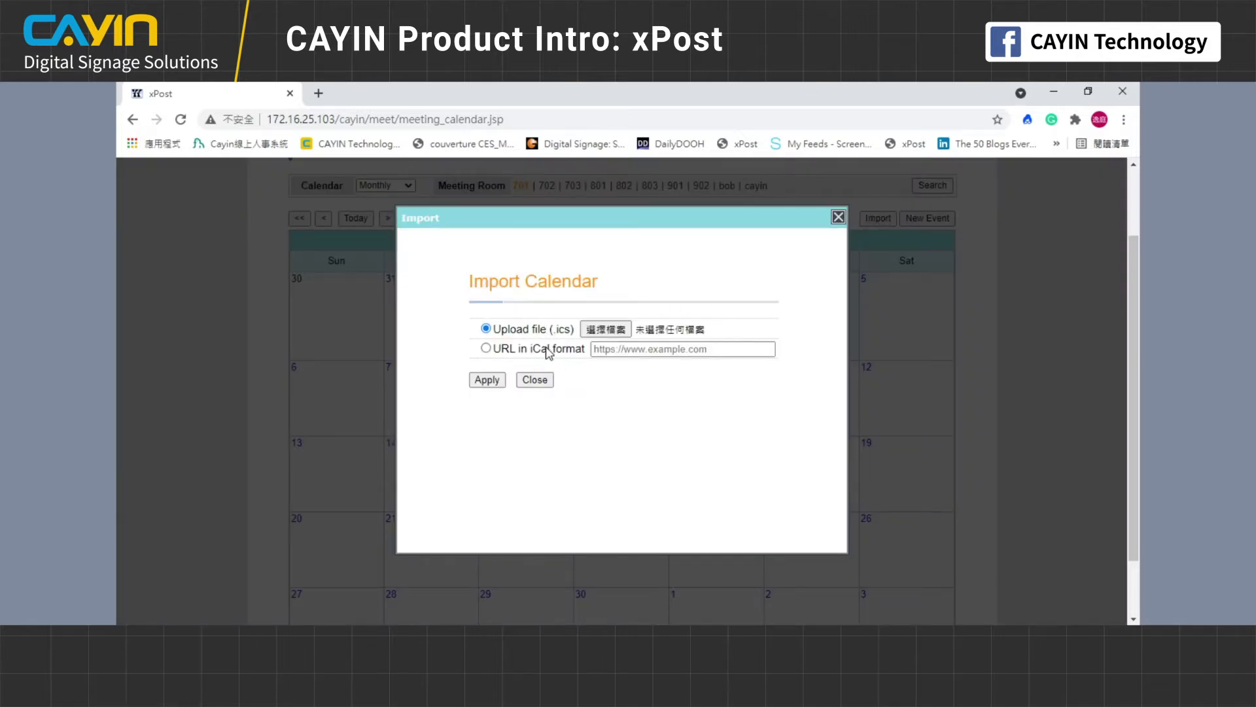
{"action": "left_click", "coordinate": [837, 219]}
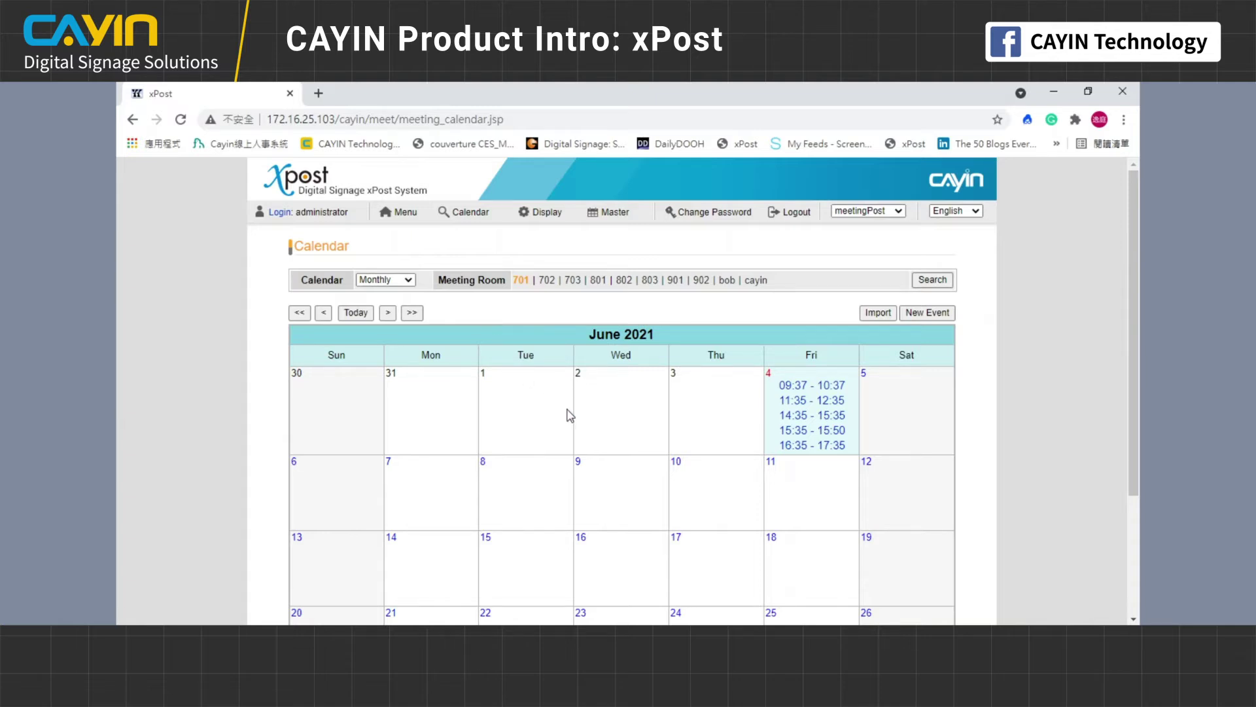
{"action": "scroll", "coordinate": [575, 429], "scroll_direction": "down", "scroll_amount": 1}
{"action": "scroll", "coordinate": [575, 429], "scroll_direction": "up", "scroll_amount": 1}
Step: In the SMP-2300 web manager, edit the HTML/Flash skin of Playback 1 and choose xPost as the source for HTML/Flash 1
{"action": "left_click", "coordinate": [687, 562]}
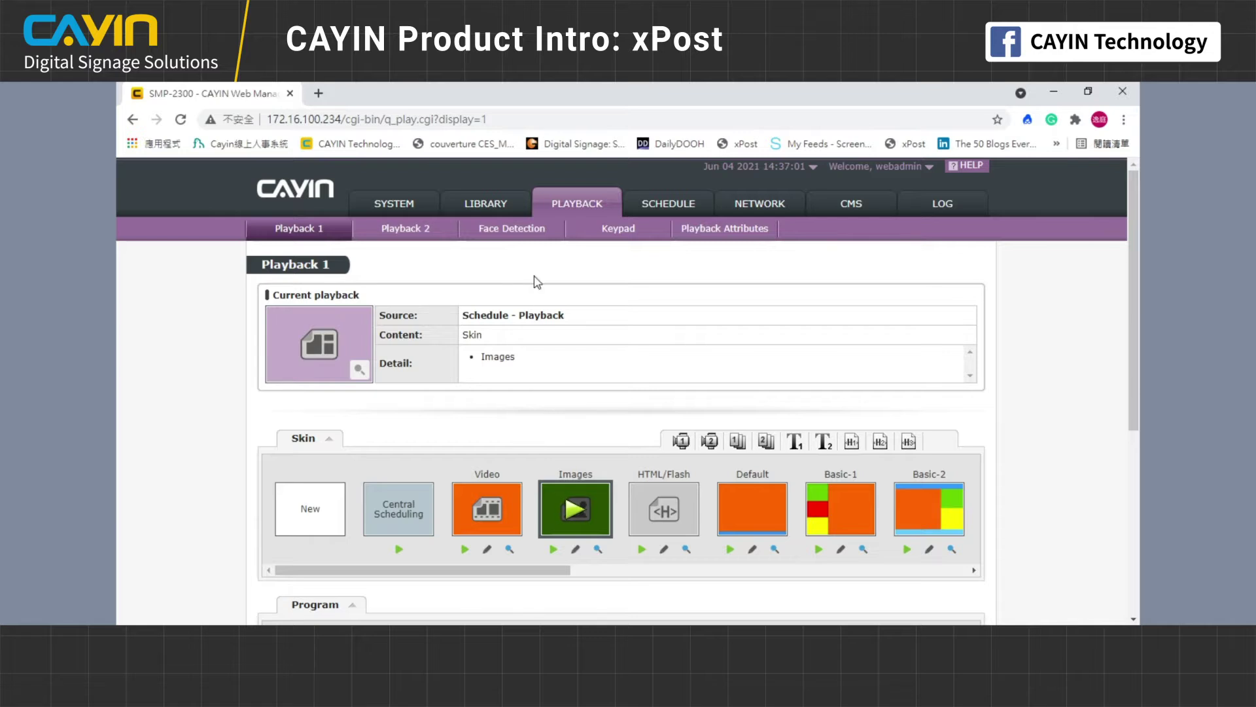
{"action": "scroll", "coordinate": [574, 388], "scroll_direction": "down", "scroll_amount": 1}
{"action": "left_click", "coordinate": [663, 474]}
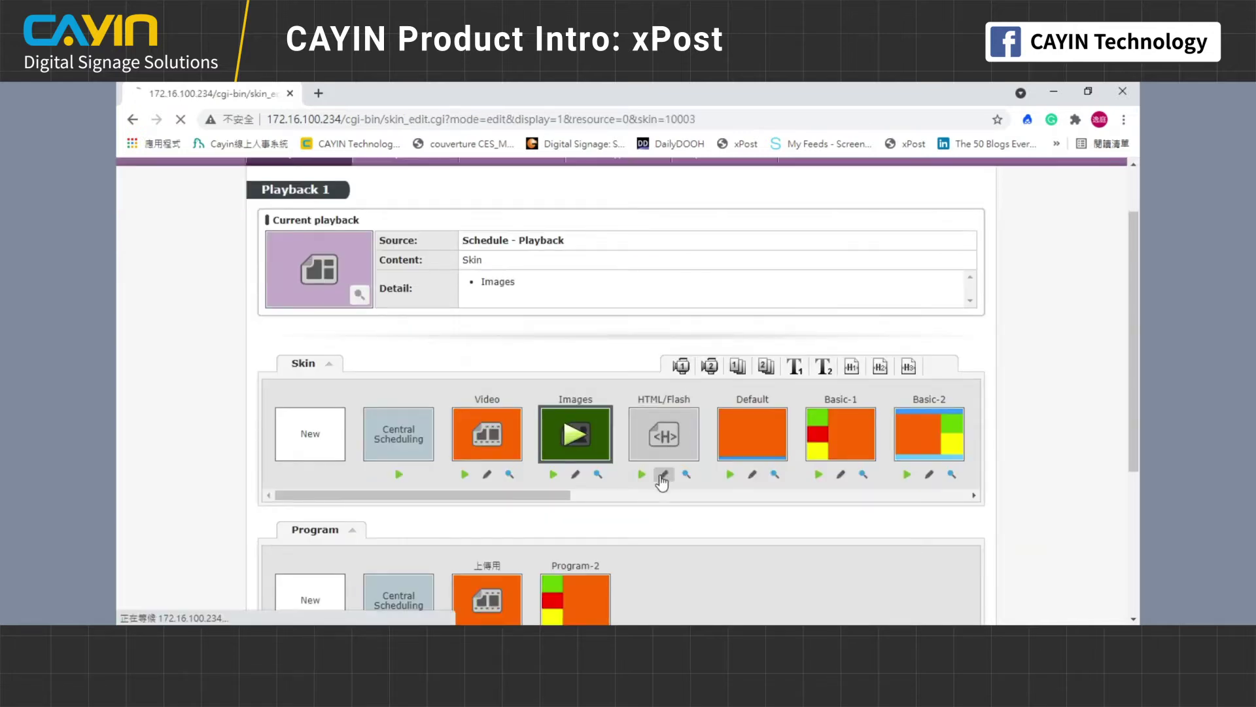
{"action": "scroll", "coordinate": [648, 425], "scroll_direction": "down", "scroll_amount": 2}
{"action": "left_click", "coordinate": [631, 386]}
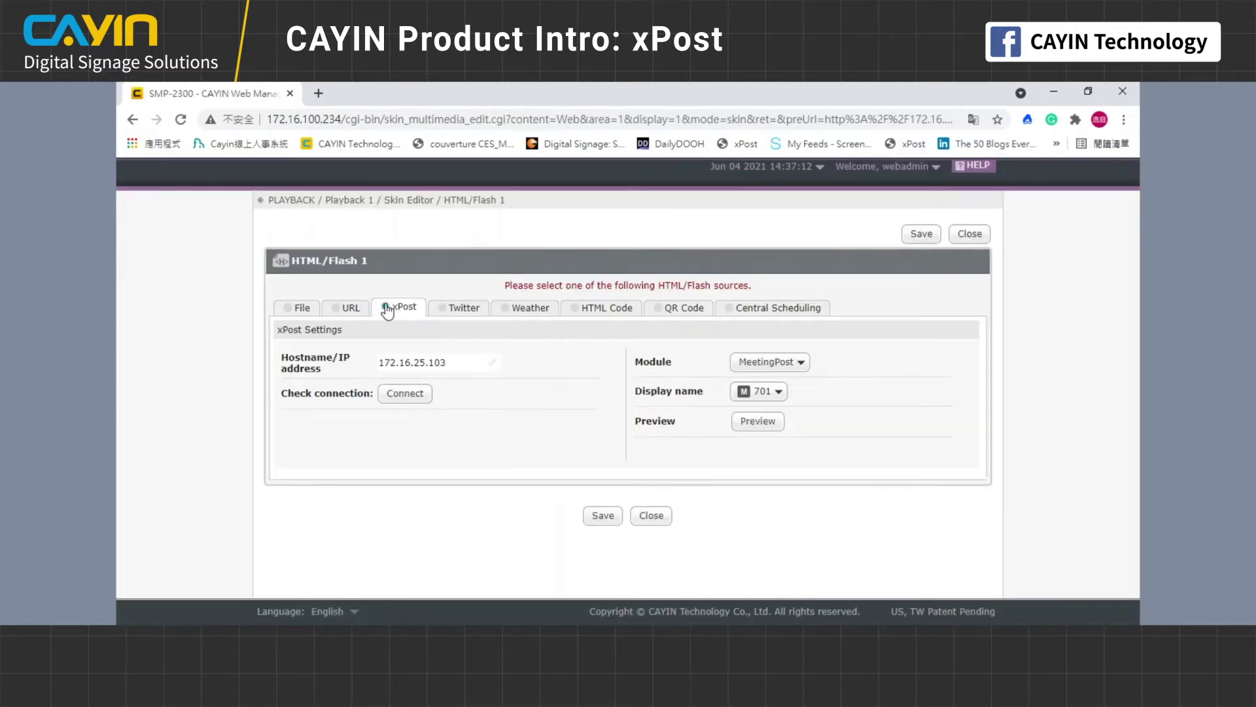
{"action": "left_click", "coordinate": [385, 307]}
Step: Check the xPost host address, choose the 701 meeting display of the MeetingPost module, and preview it
{"action": "double_click", "coordinate": [434, 364]}
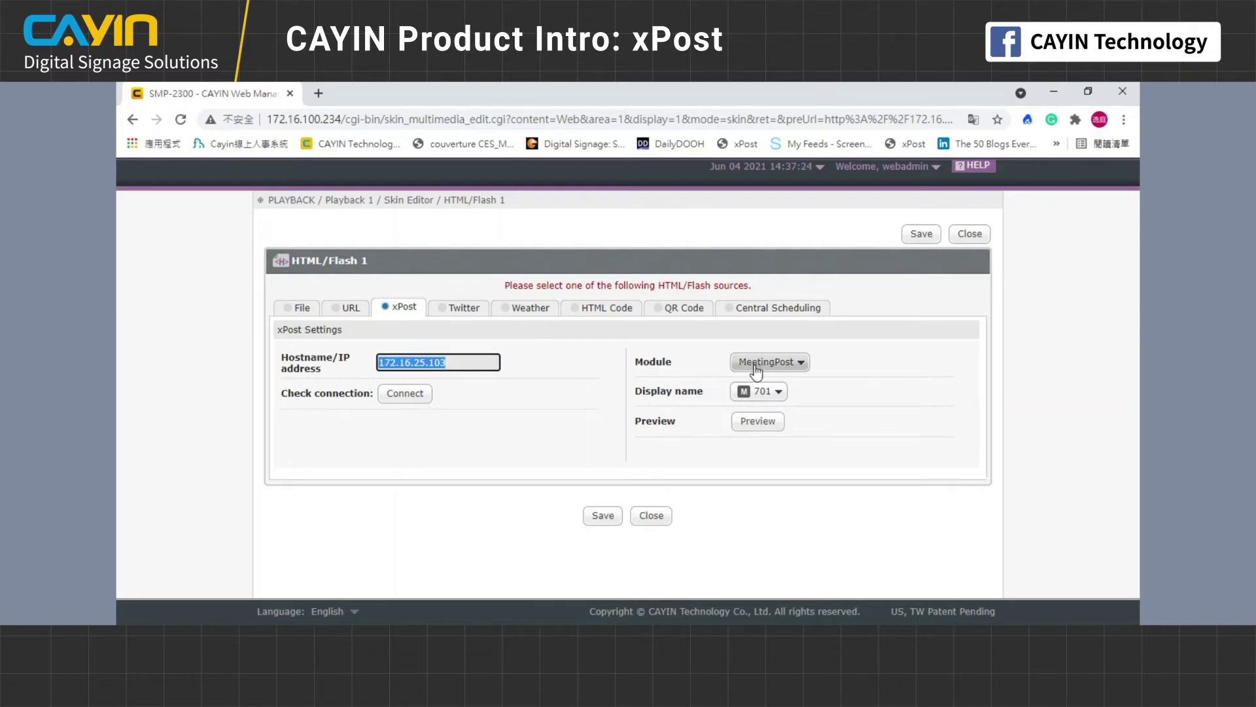
{"action": "left_click", "coordinate": [759, 392]}
{"action": "left_click", "coordinate": [759, 411]}
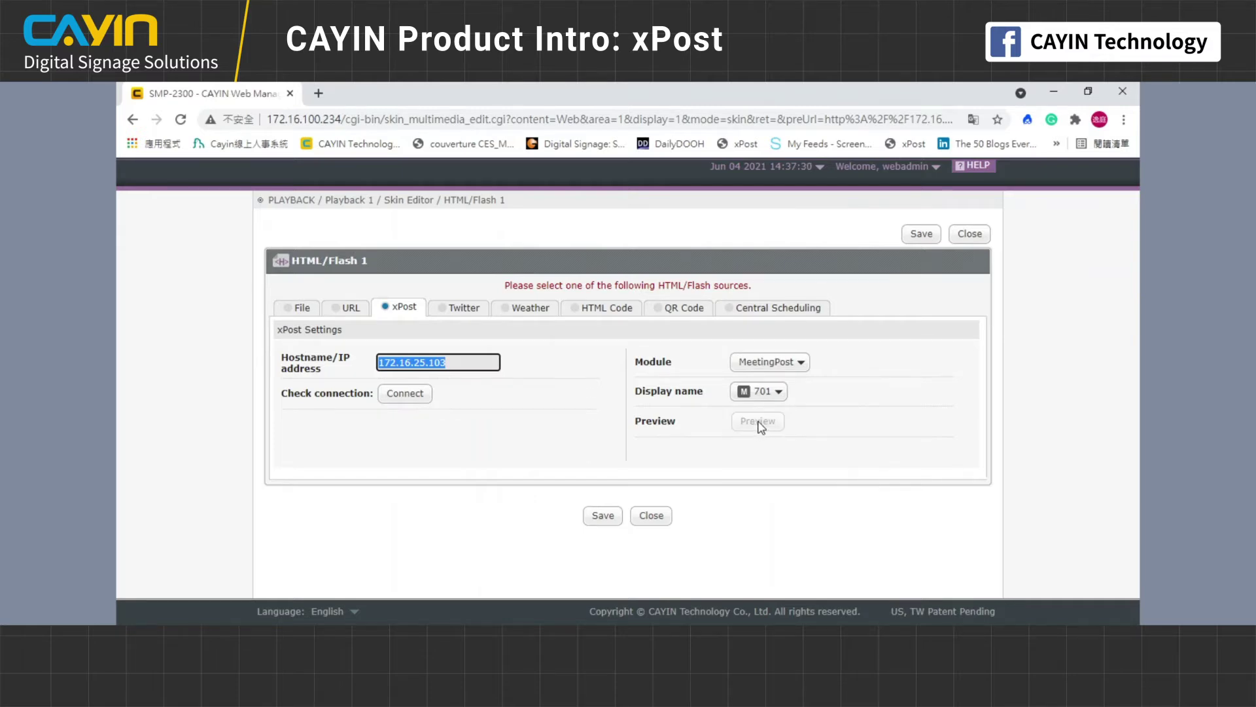
{"action": "left_click", "coordinate": [759, 423]}
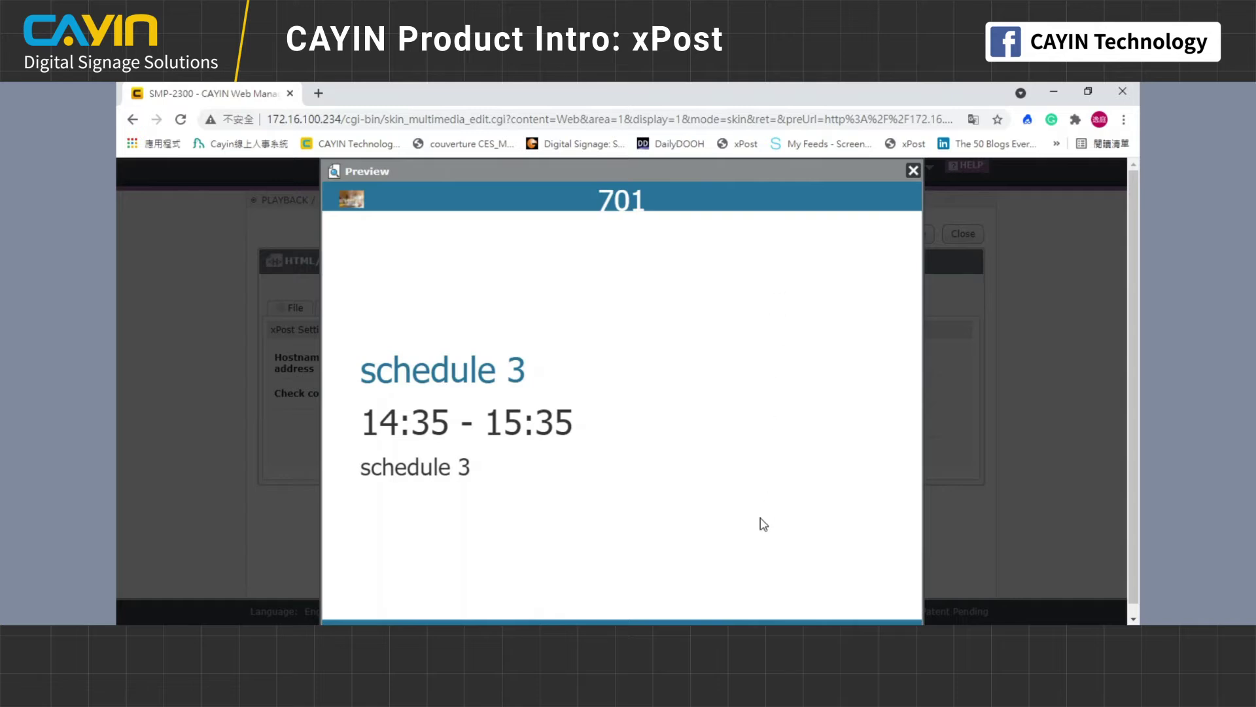
Step: Save the xPost source settings of HTML/Flash 1, then reopen that zone's settings from the skin editor
{"action": "left_click", "coordinate": [634, 514]}
{"action": "left_click", "coordinate": [599, 517]}
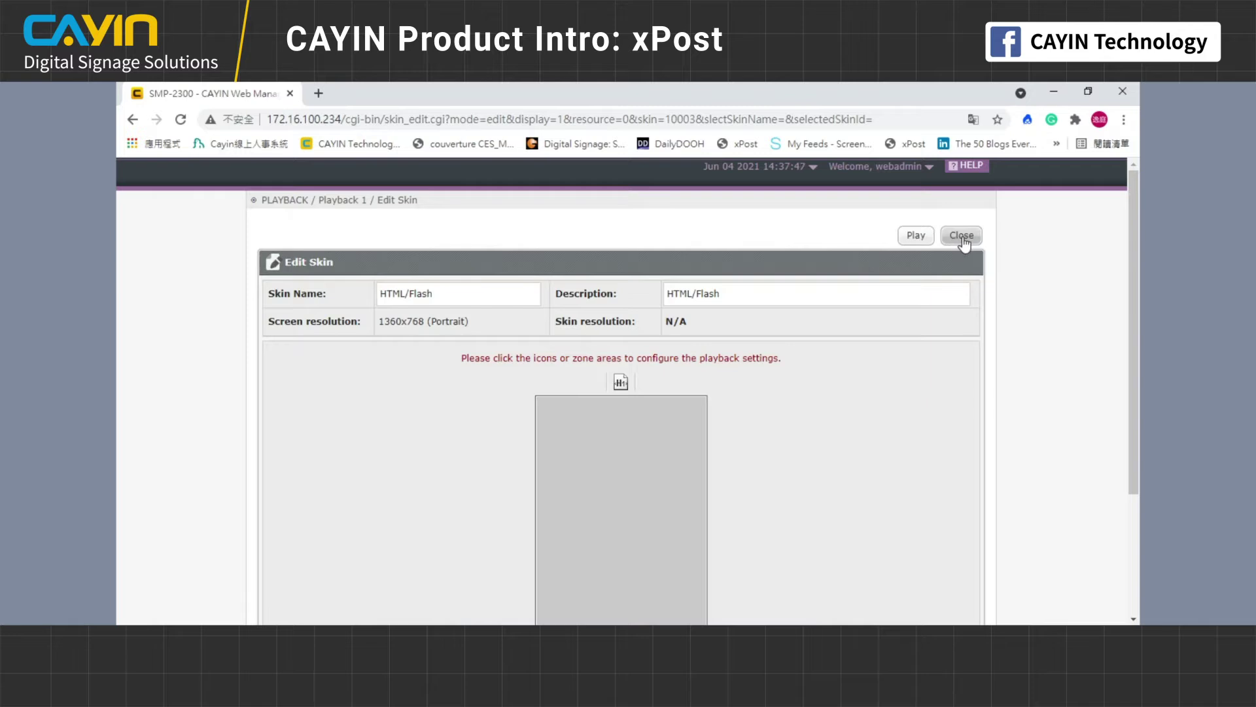
{"action": "scroll", "coordinate": [639, 311], "scroll_direction": "down", "scroll_amount": 2}
{"action": "left_click", "coordinate": [640, 311]}
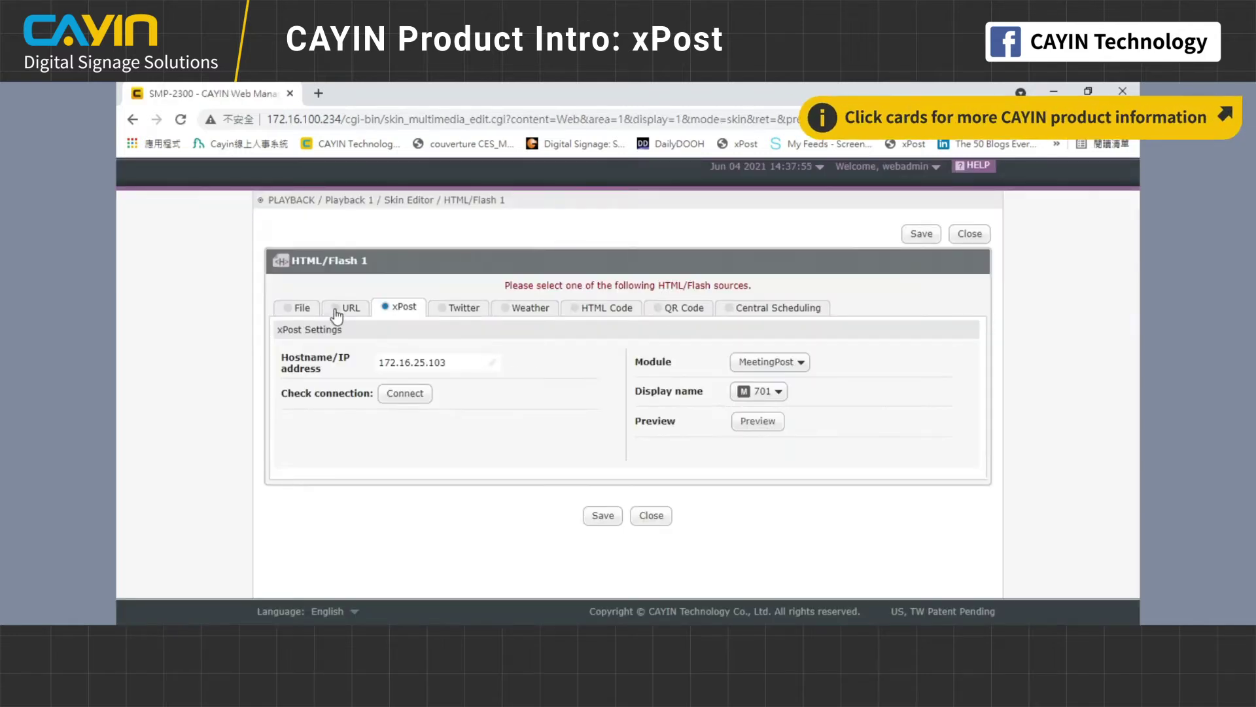
Step: Choose URL as the source for HTML/Flash 1 and copy room 701's meeting display URL from xPost's meeting room list
{"action": "left_click", "coordinate": [336, 309]}
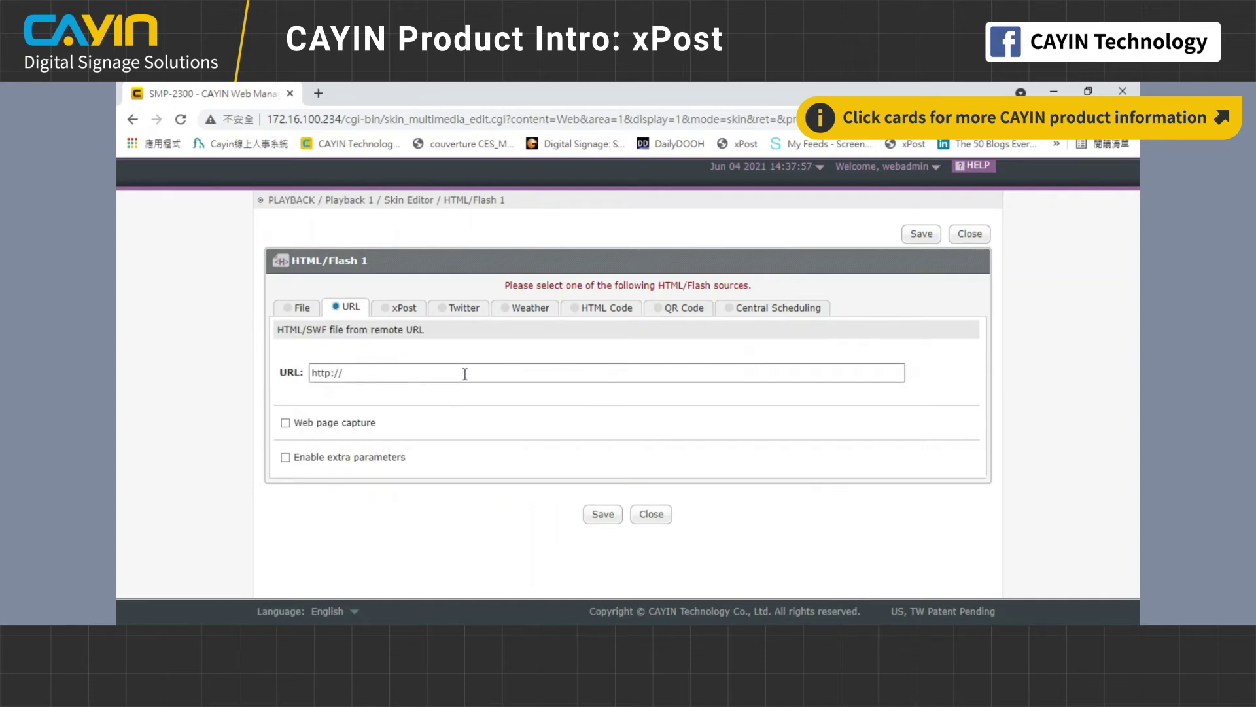
{"action": "left_click", "coordinate": [471, 566]}
{"action": "left_click", "coordinate": [547, 213]}
{"action": "left_click_drag", "start_coordinate": [788, 305], "coordinate": [664, 306]}
{"action": "right_click", "coordinate": [684, 309]}
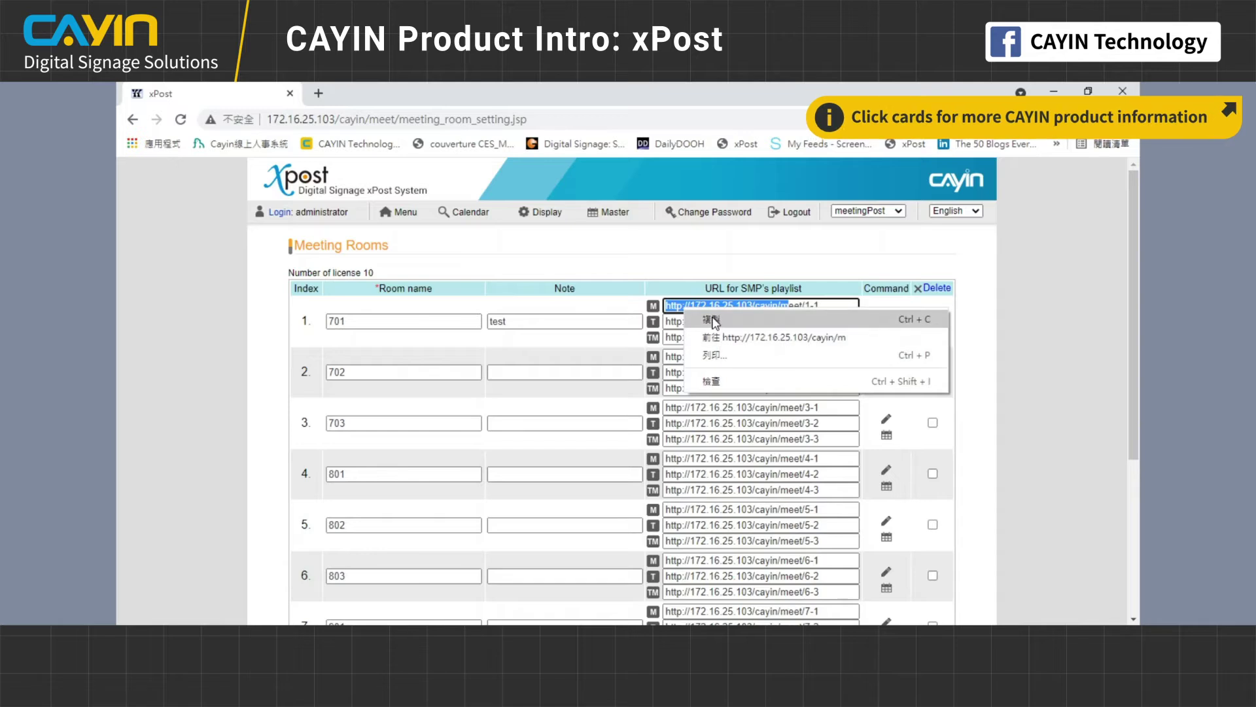
{"action": "left_click", "coordinate": [712, 319]}
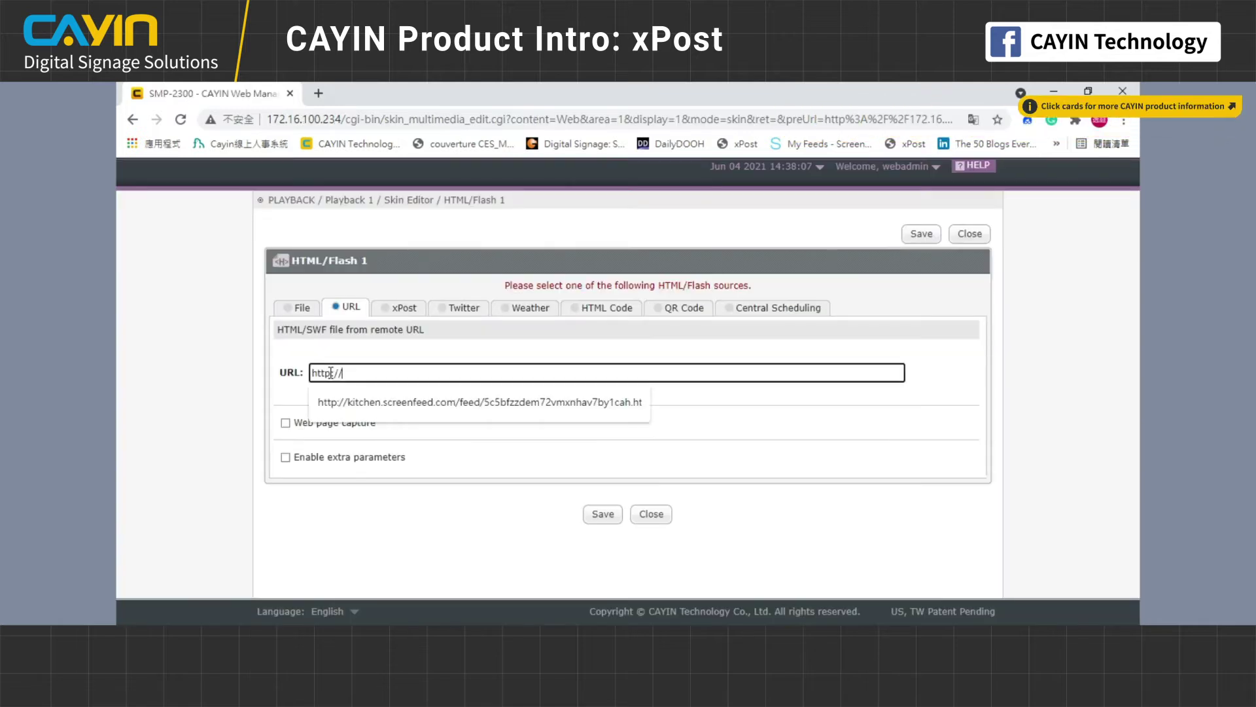
Step: Paste the copied room 701 address into the URL field of HTML/Flash 1
{"action": "double_click", "coordinate": [358, 373]}
{"action": "right_click", "coordinate": [364, 373]}
{"action": "left_click", "coordinate": [409, 446]}
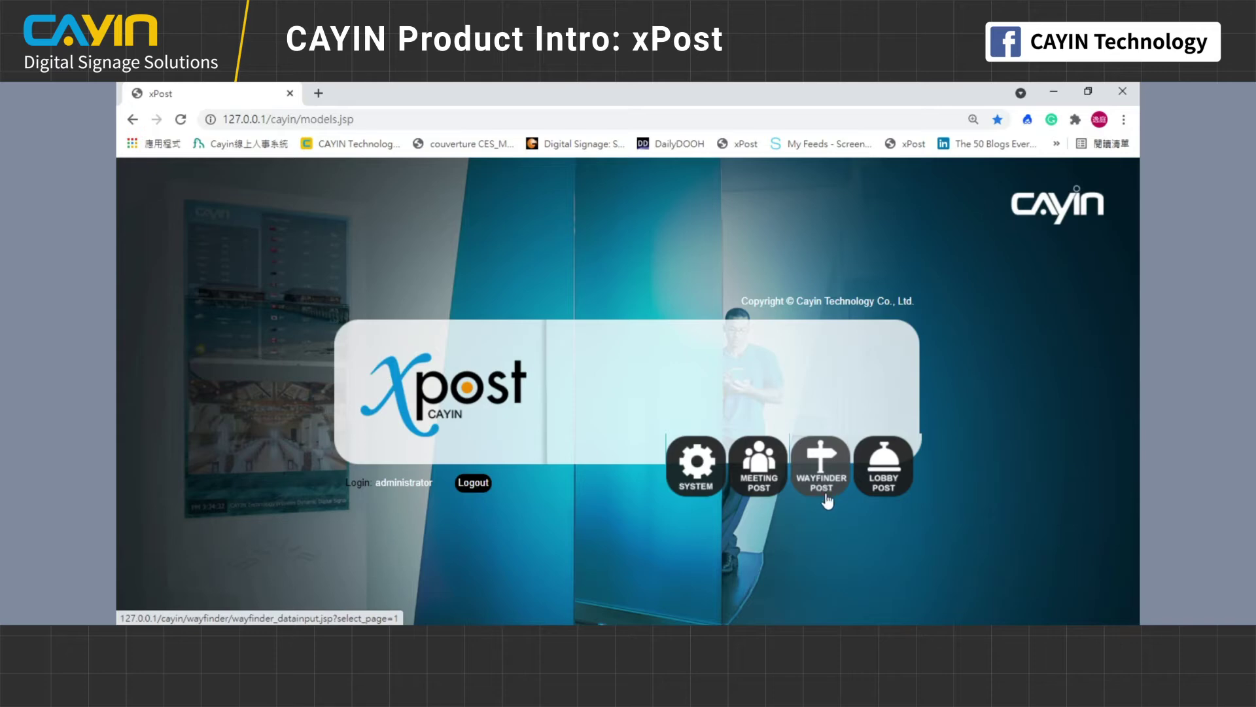
Step: Open xPost's wayfinderPost module, view its display list, and select the name text of the first display
{"action": "left_click", "coordinate": [826, 500]}
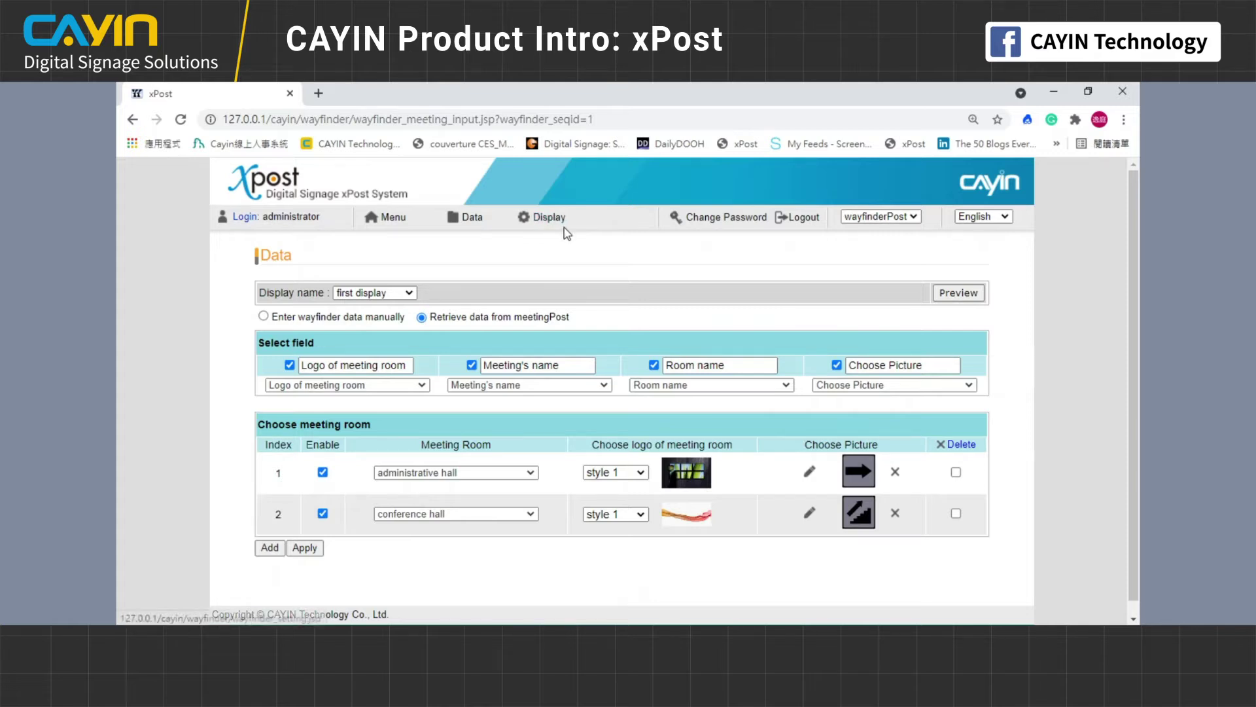
{"action": "left_click", "coordinate": [548, 218]}
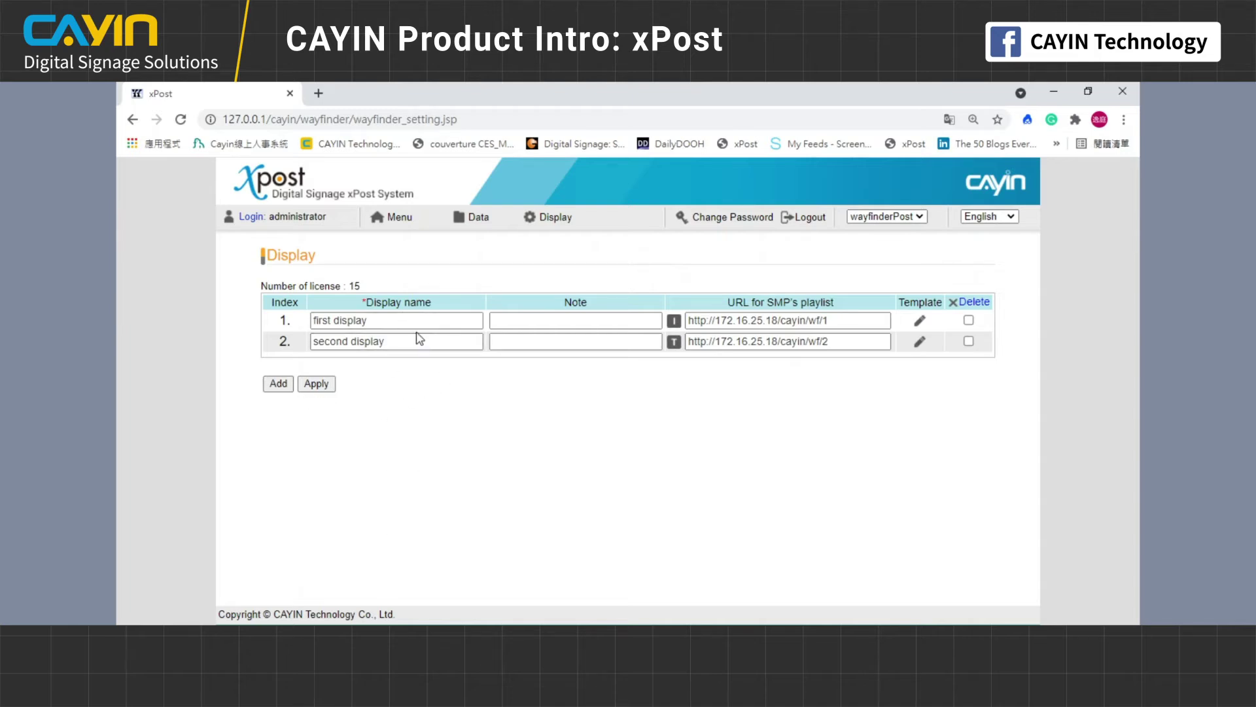
{"action": "left_click", "coordinate": [378, 321]}
{"action": "triple_click", "coordinate": [379, 321]}
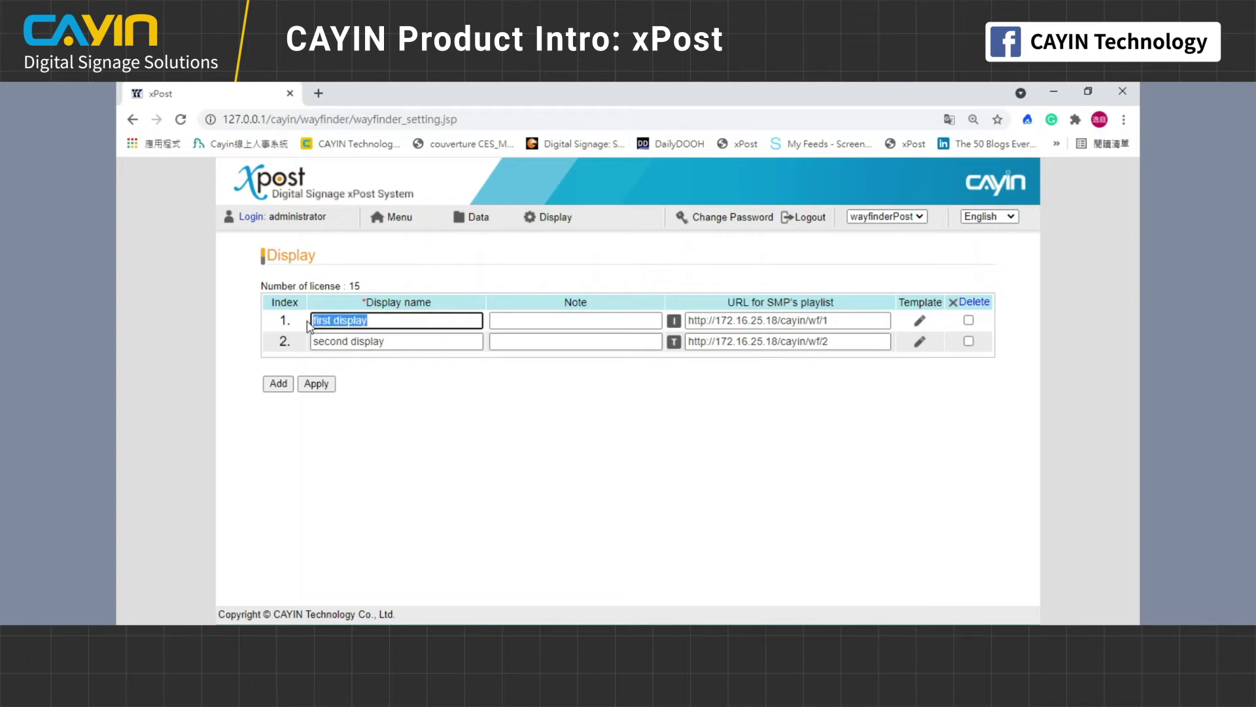
Step: Open the Blank template settings of the first display, review the layout and column options, and apply them
{"action": "left_click", "coordinate": [920, 323]}
{"action": "scroll", "coordinate": [923, 328], "scroll_direction": "up", "scroll_amount": 3}
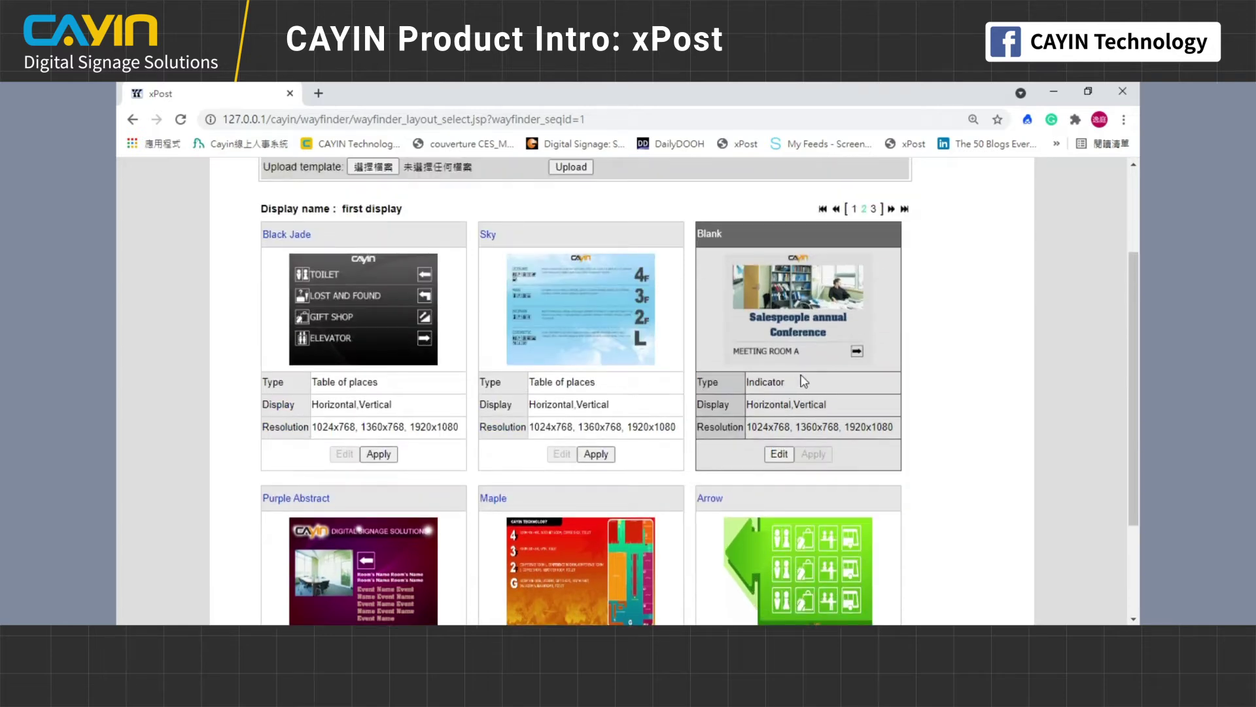
{"action": "left_click", "coordinate": [780, 455]}
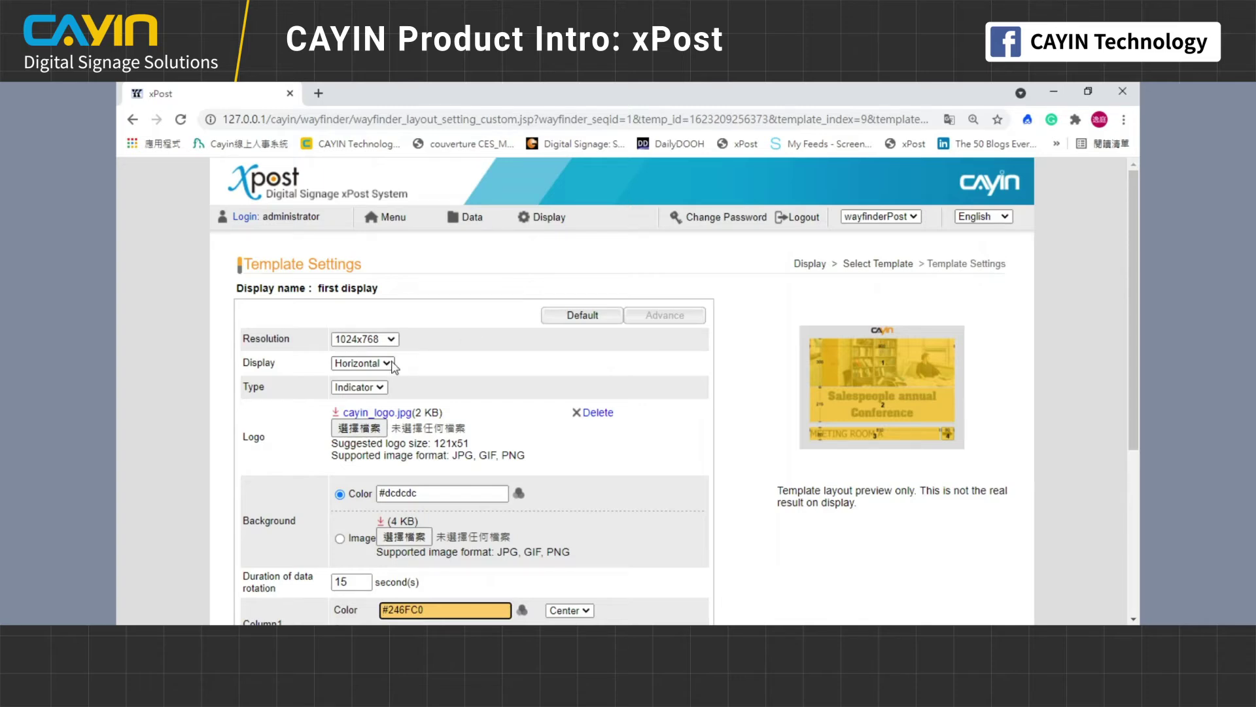
{"action": "scroll", "coordinate": [392, 366], "scroll_direction": "down", "scroll_amount": 4}
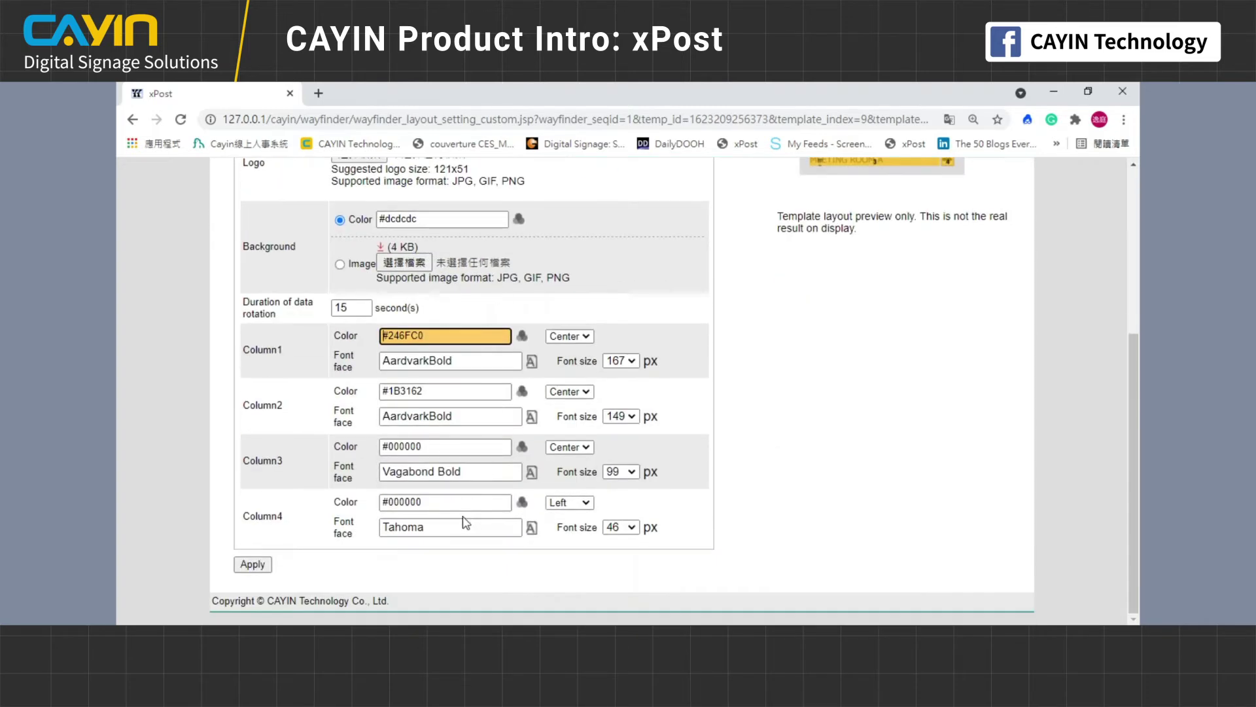
{"action": "left_click", "coordinate": [253, 564]}
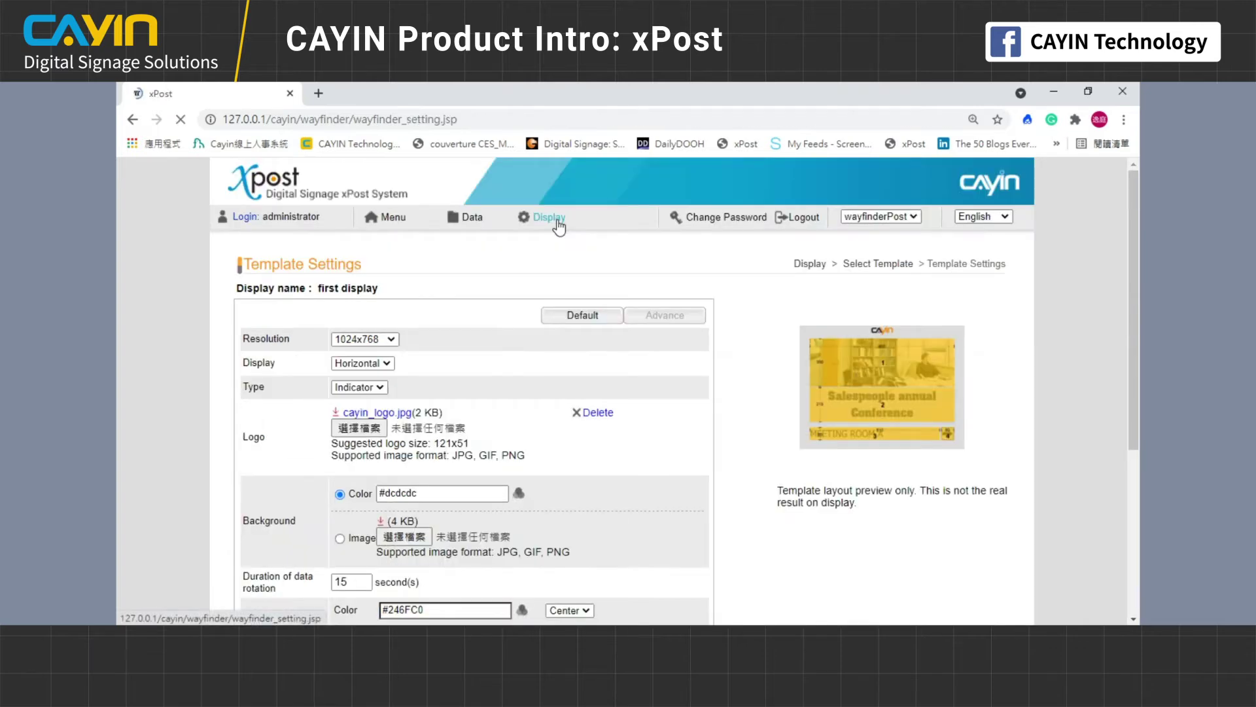
Step: View the templates available for the second display, then return to the wayfinder display list
{"action": "left_click", "coordinate": [919, 341]}
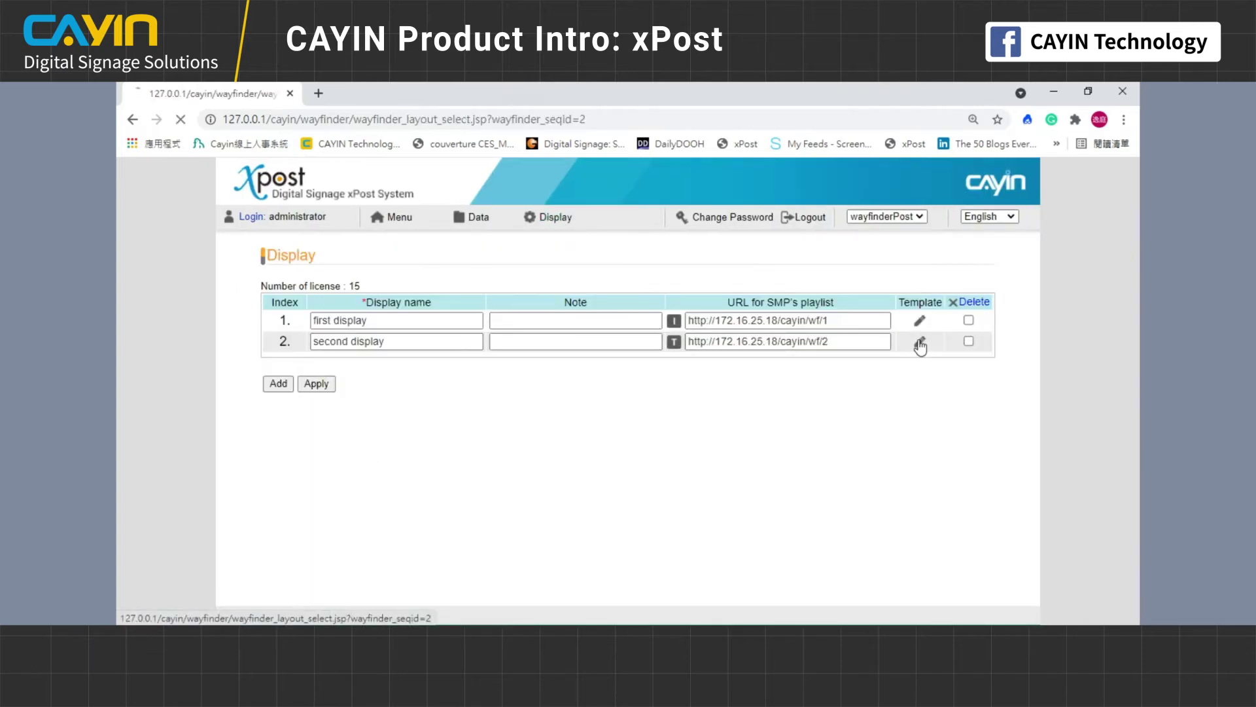
{"action": "scroll", "coordinate": [396, 431], "scroll_direction": "down", "scroll_amount": 2}
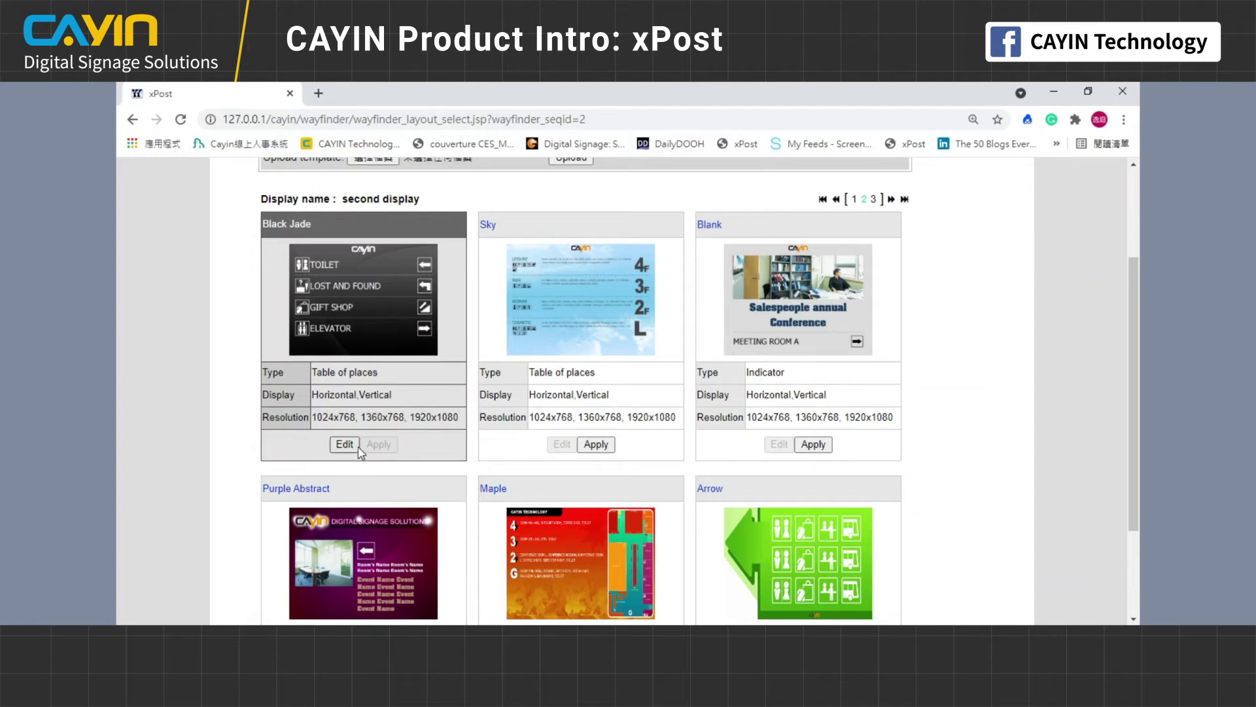
{"action": "scroll", "coordinate": [533, 224], "scroll_direction": "up", "scroll_amount": 2}
{"action": "left_click", "coordinate": [533, 221]}
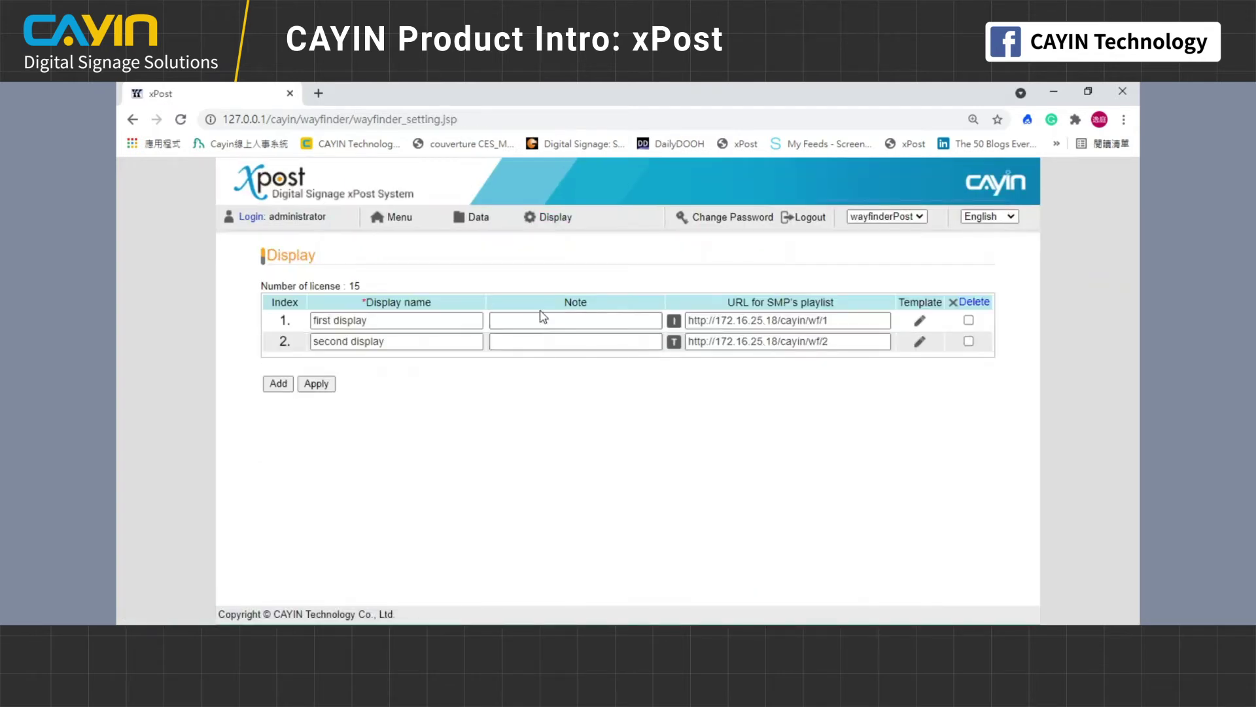
Step: Open the wayfinder data of the first display, preview its template layout, and review its fields and meeting rooms
{"action": "left_click", "coordinate": [480, 221]}
{"action": "left_click", "coordinate": [405, 293]}
{"action": "left_click", "coordinate": [398, 307]}
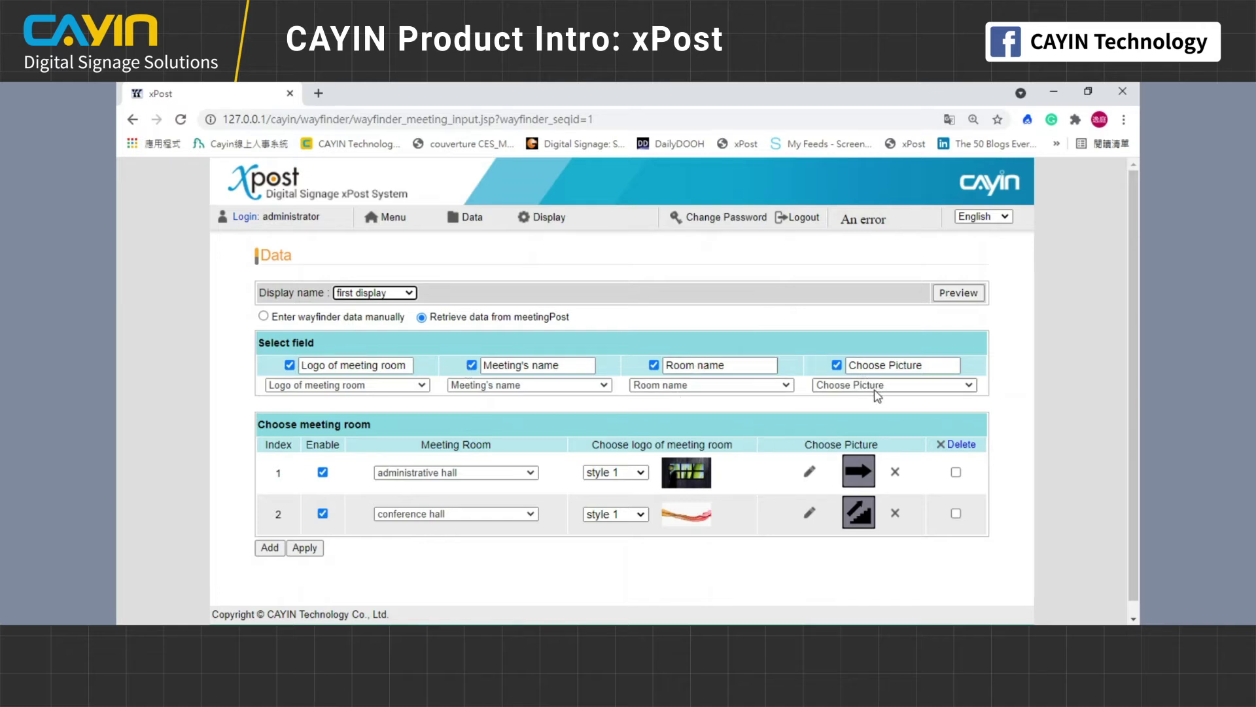
{"action": "left_click", "coordinate": [944, 295]}
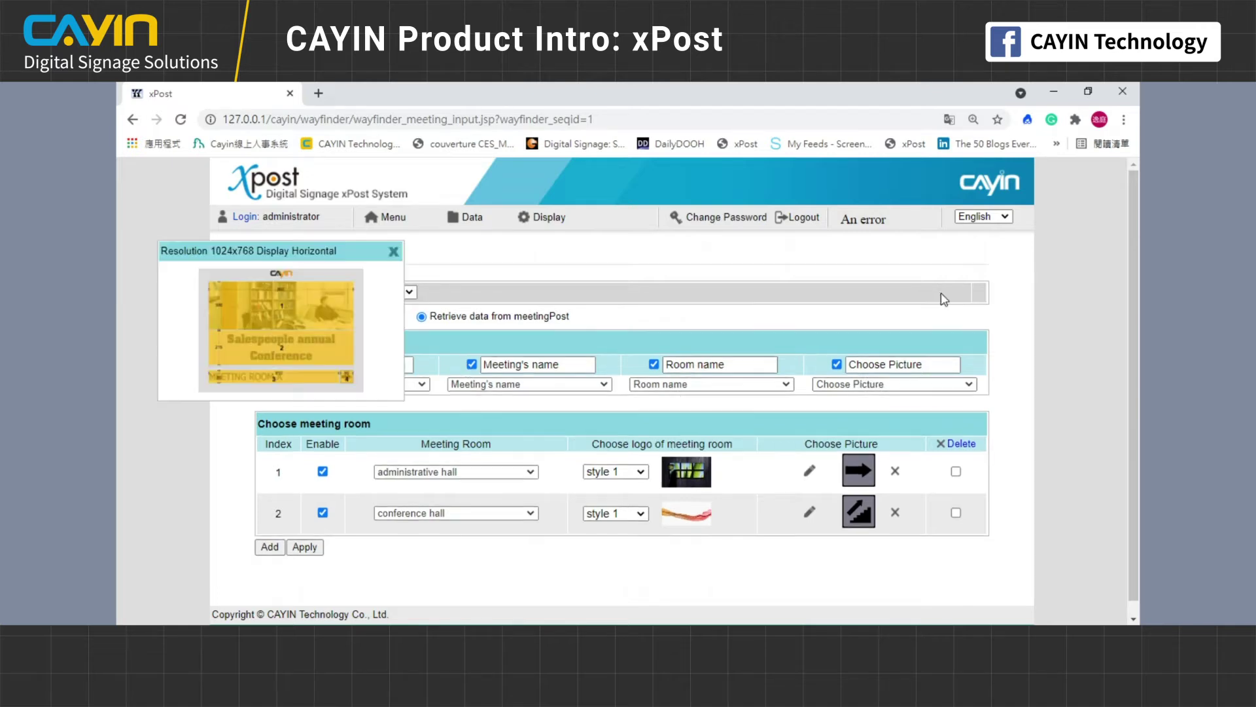
{"action": "left_click", "coordinate": [347, 314]}
{"action": "scroll", "coordinate": [442, 458], "scroll_direction": "down", "scroll_amount": 1}
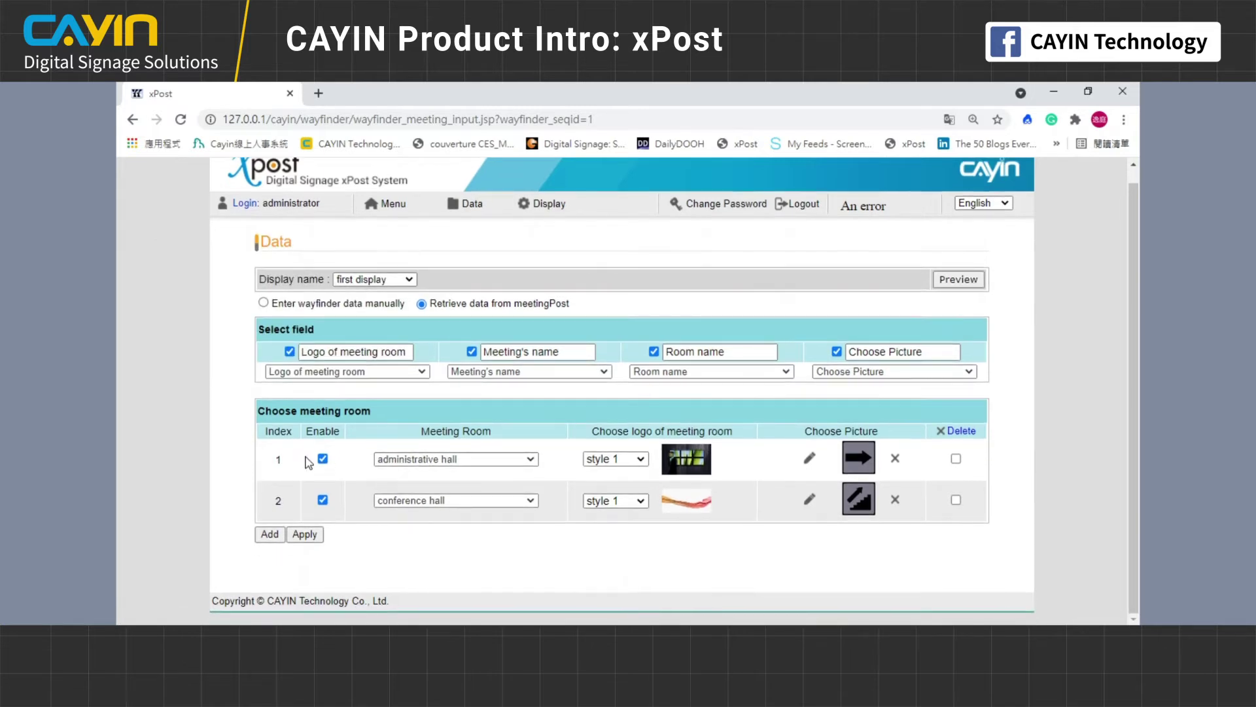
Step: Set meeting room entry 1 to administrative hall and its logo to style 1
{"action": "left_click", "coordinate": [471, 459]}
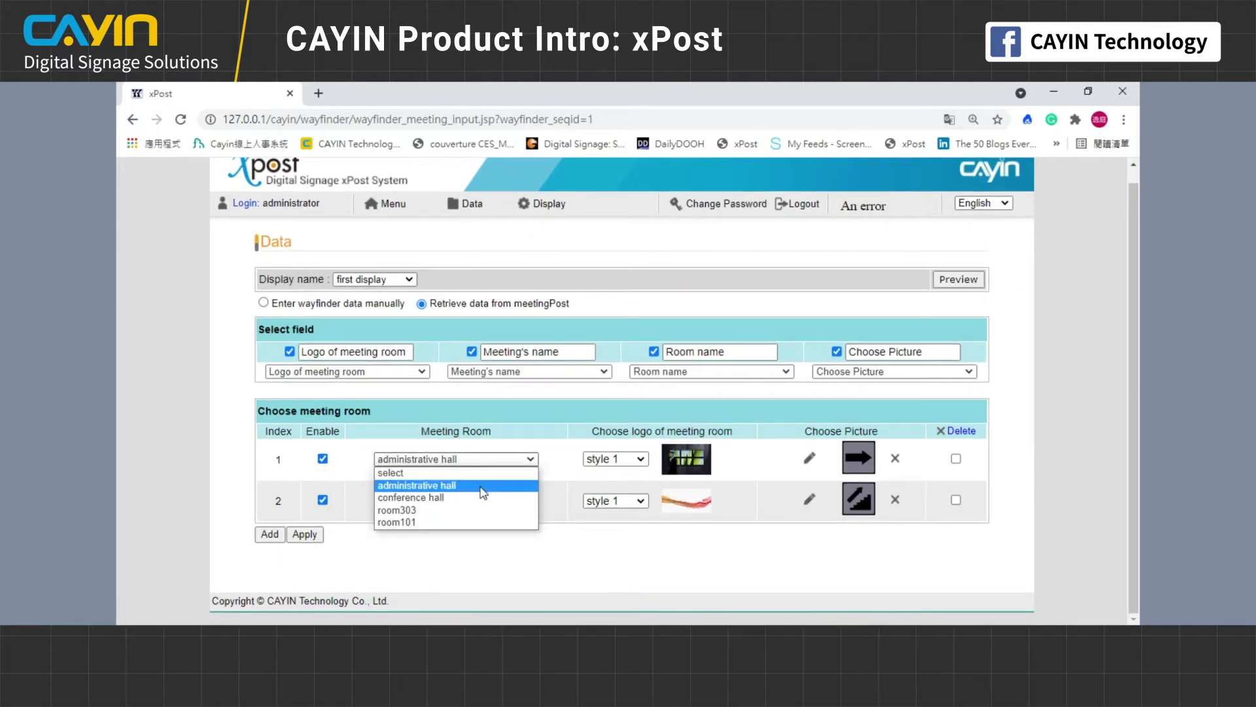
{"action": "left_click", "coordinate": [482, 486]}
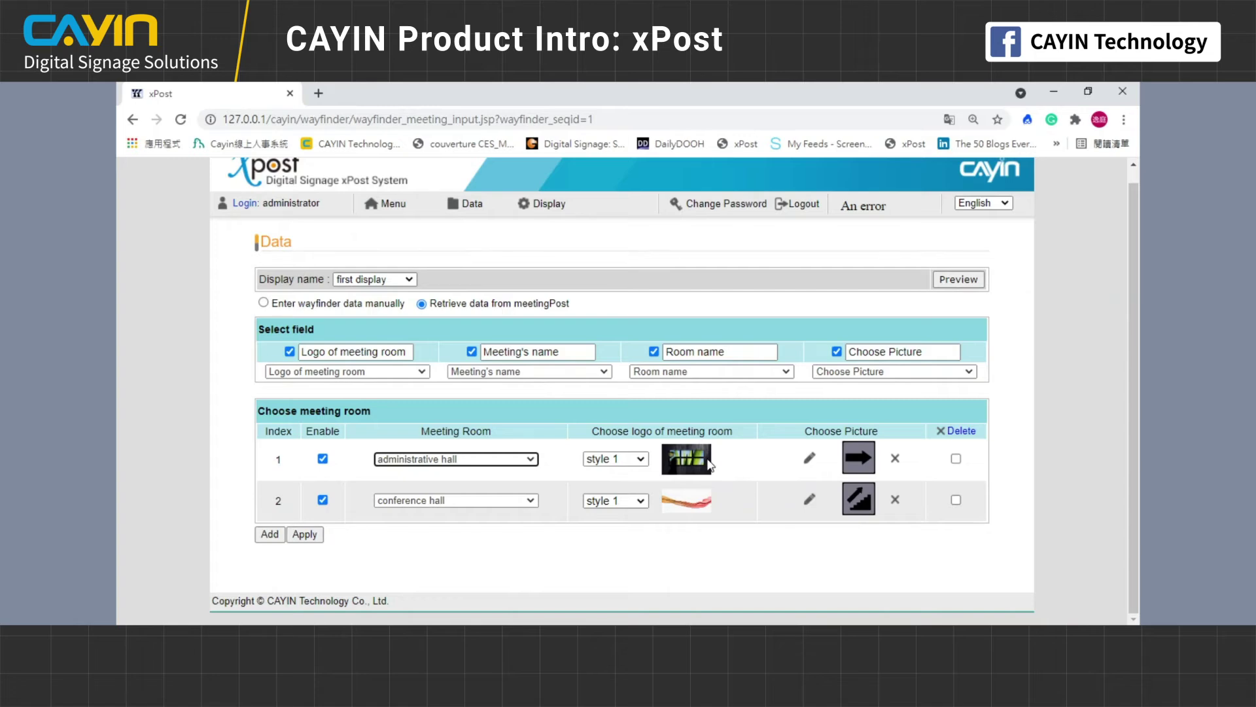
{"action": "left_click", "coordinate": [644, 462]}
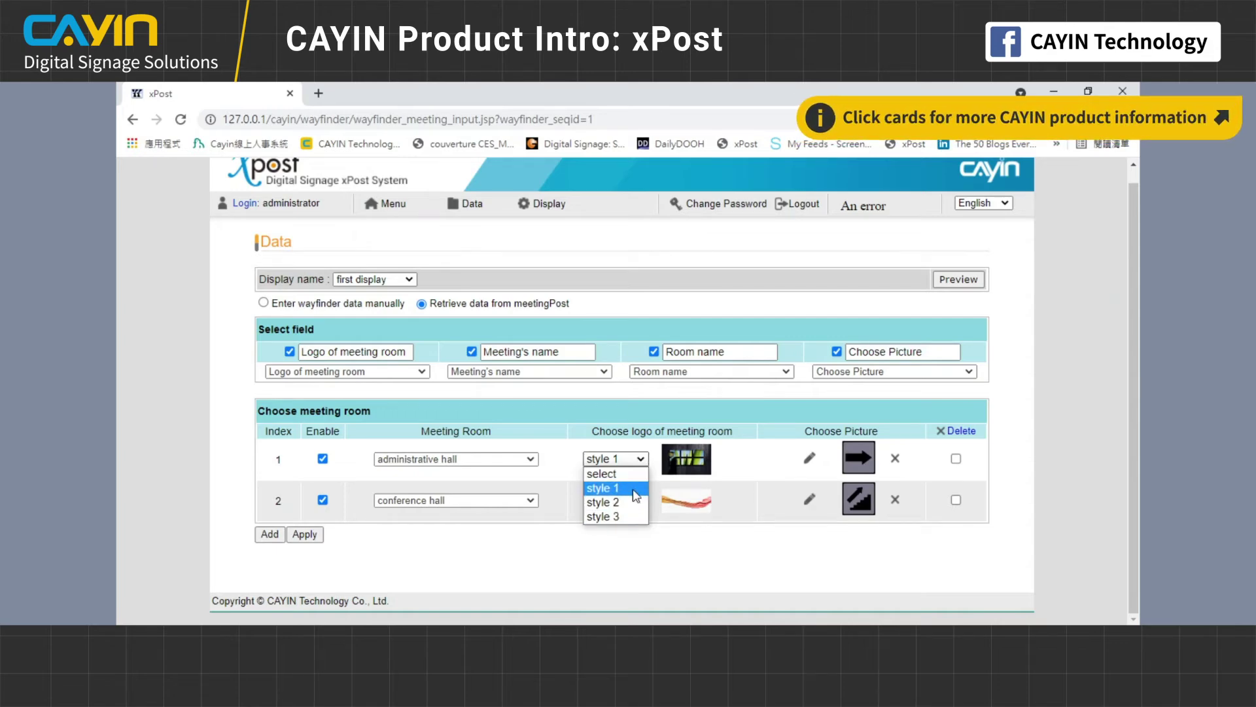
{"action": "left_click", "coordinate": [636, 490]}
Step: View the default icons for entry 1's picture without picking one, then apply the first display's meeting room data
{"action": "left_click", "coordinate": [811, 459]}
{"action": "left_click", "coordinate": [393, 184]}
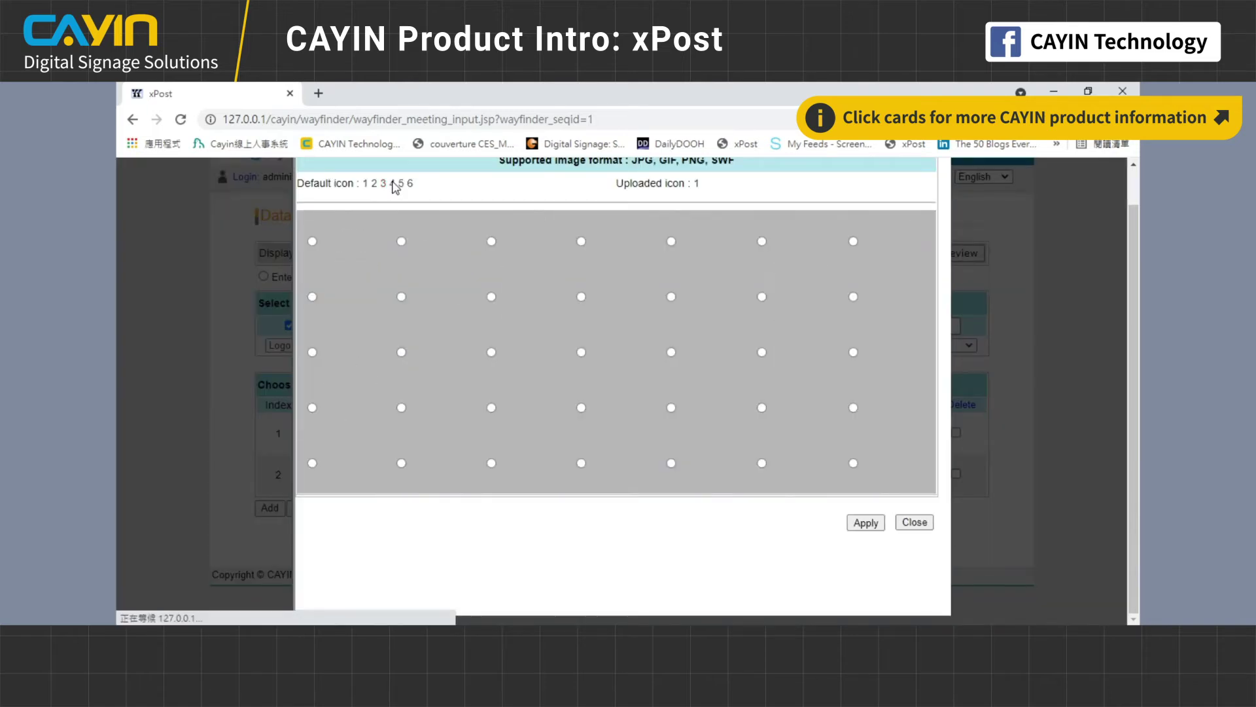
{"action": "left_click", "coordinate": [914, 521]}
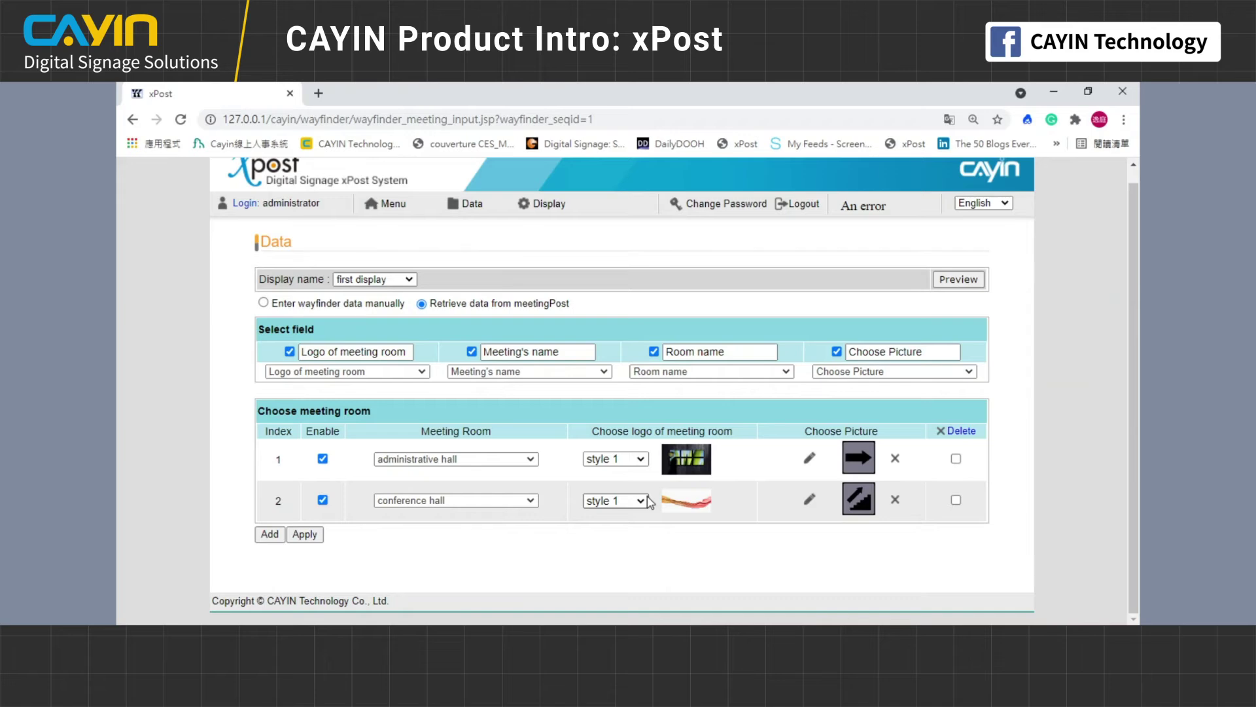
{"action": "left_click", "coordinate": [303, 534]}
{"action": "left_click", "coordinate": [772, 203]}
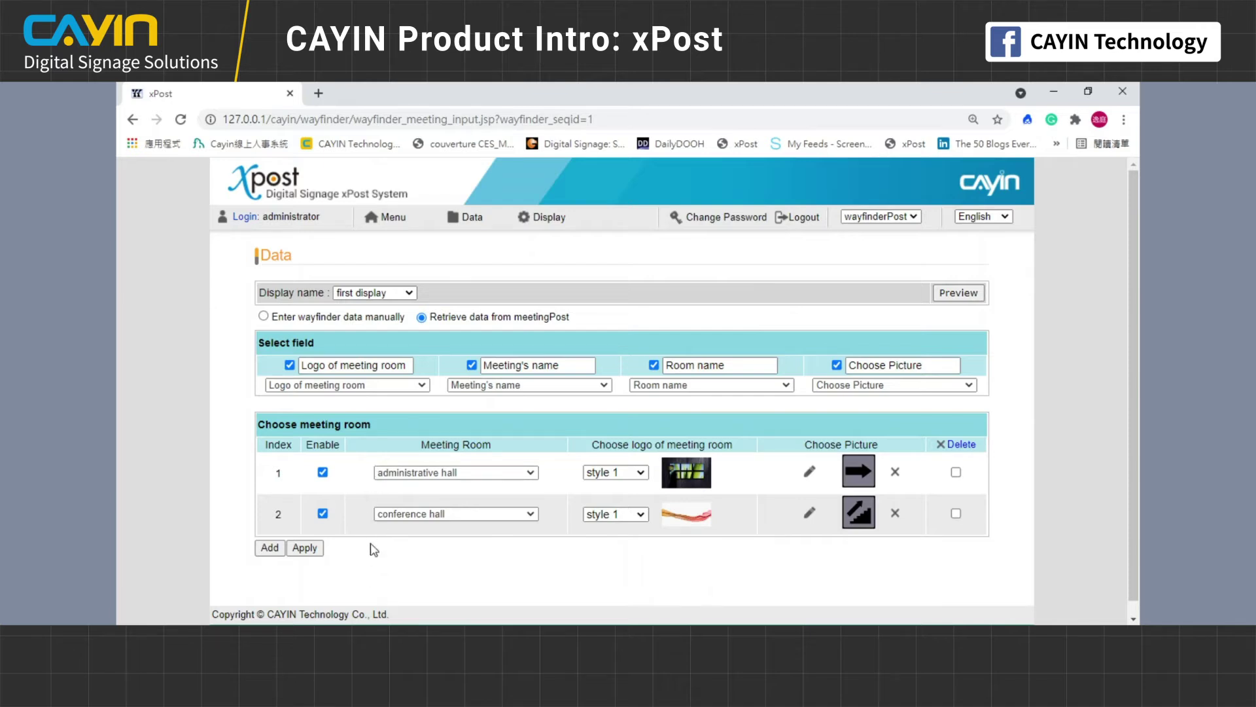
Step: Switch the wayfinder data to the second display and choose to enter its data manually
{"action": "left_click", "coordinate": [386, 293]}
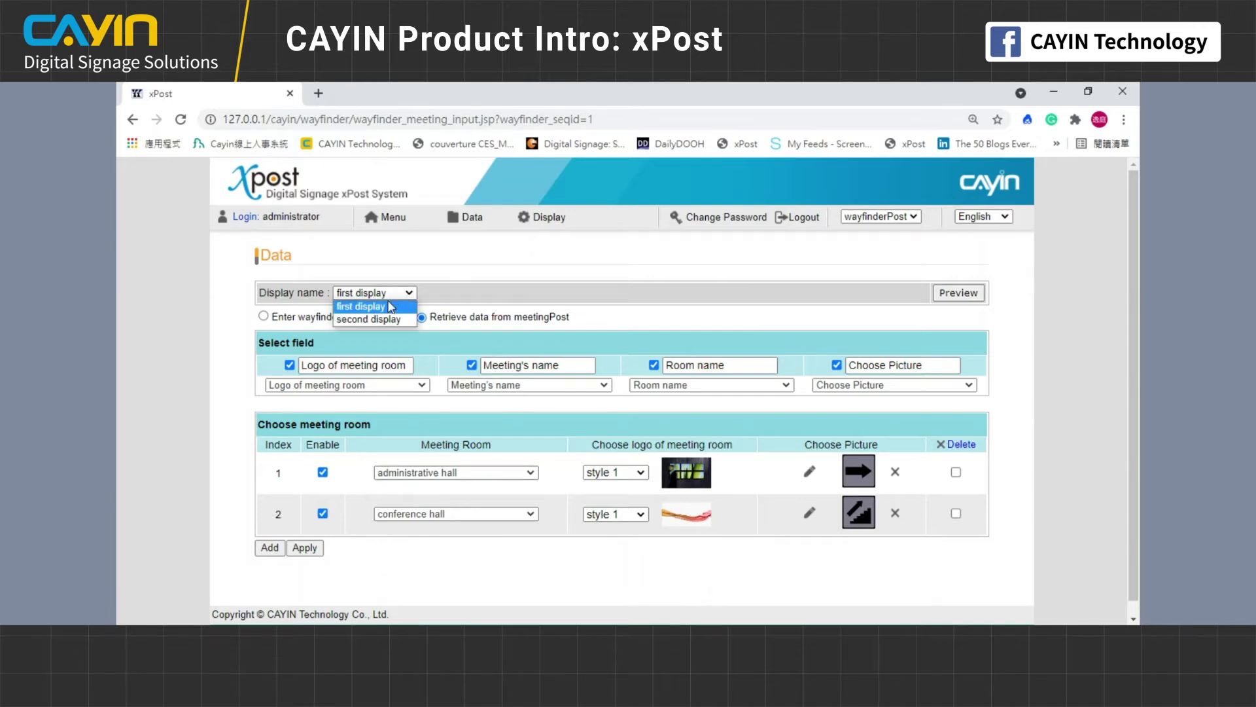
{"action": "left_click", "coordinate": [386, 317]}
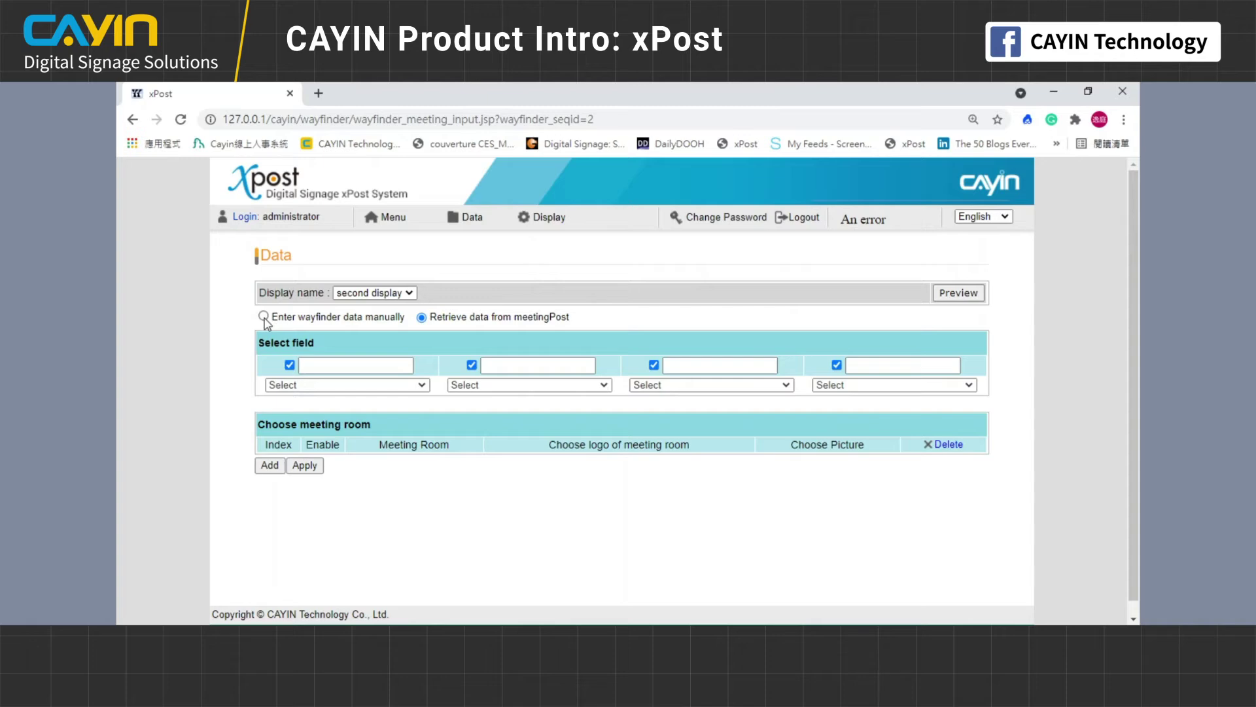
{"action": "left_click", "coordinate": [263, 316]}
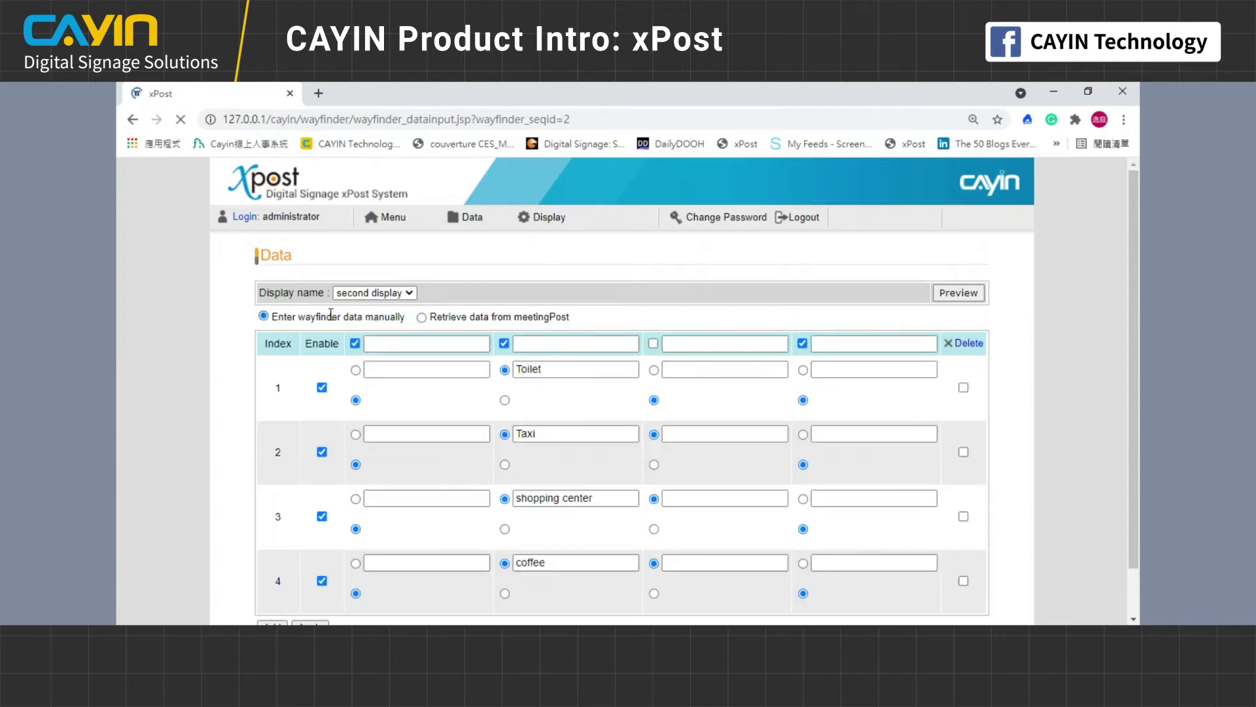
{"action": "scroll", "coordinate": [328, 319], "scroll_direction": "down", "scroll_amount": 1}
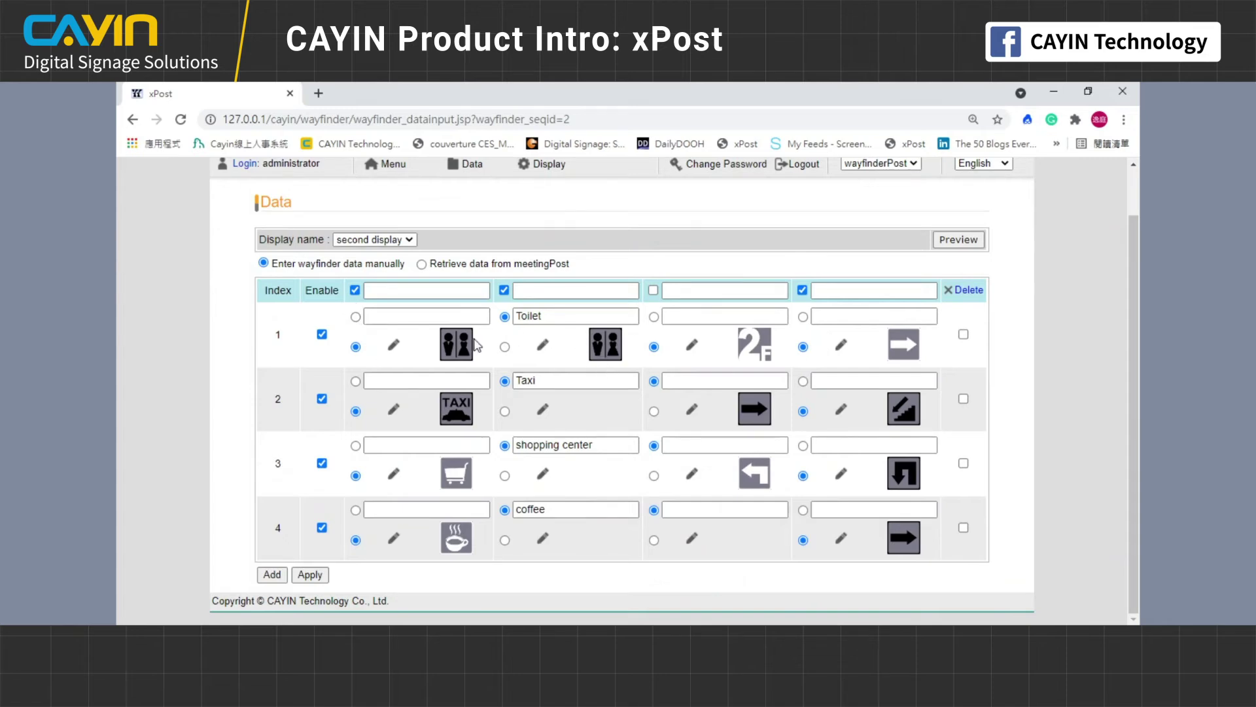
Step: Apply the black restroom icon to the first column of the Toilet entry and select the entry's name text
{"action": "left_click", "coordinate": [400, 348]}
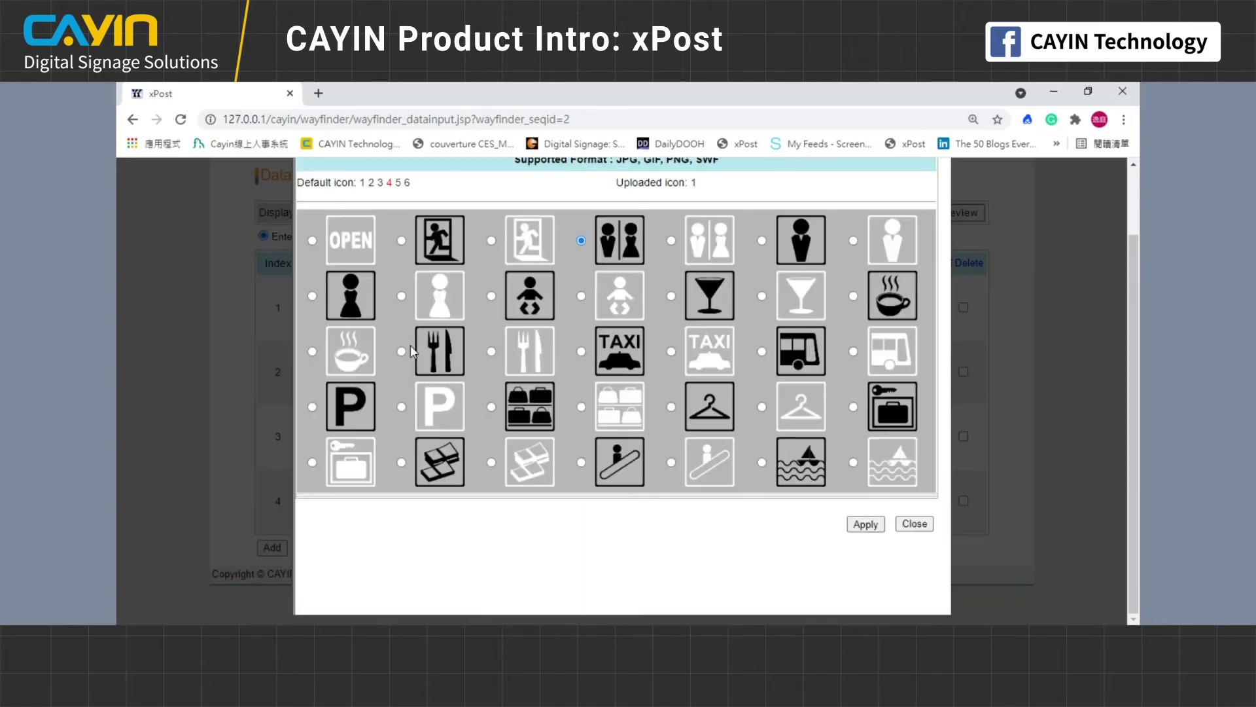
{"action": "left_click", "coordinate": [865, 523]}
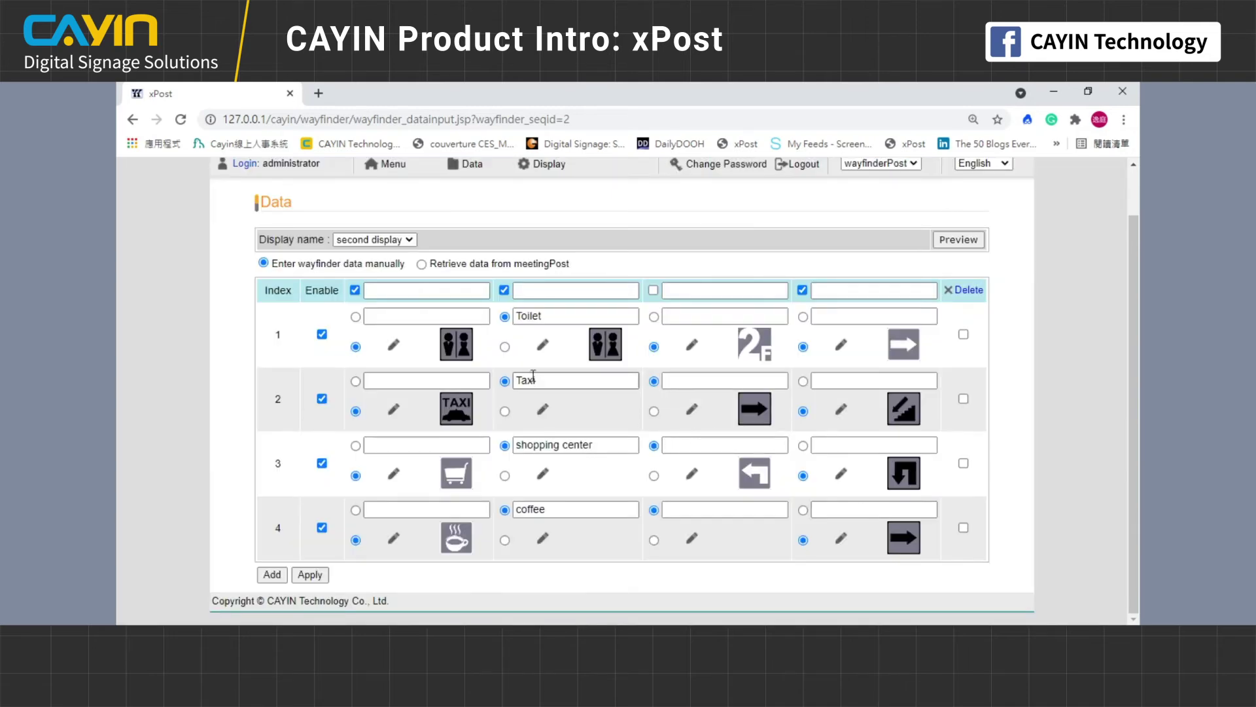
{"action": "double_click", "coordinate": [545, 319]}
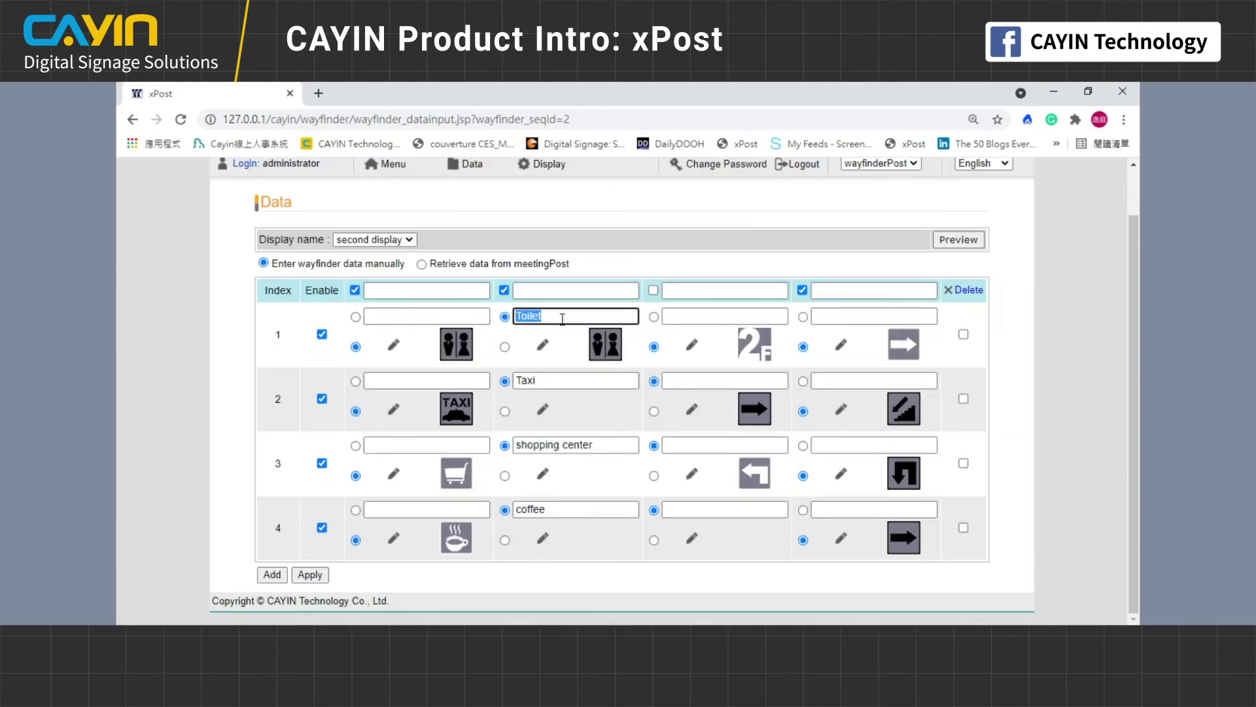
Step: View the floor number icons for the third column of the Toilet entry, then close the icon picker without applying
{"action": "left_click", "coordinate": [684, 352]}
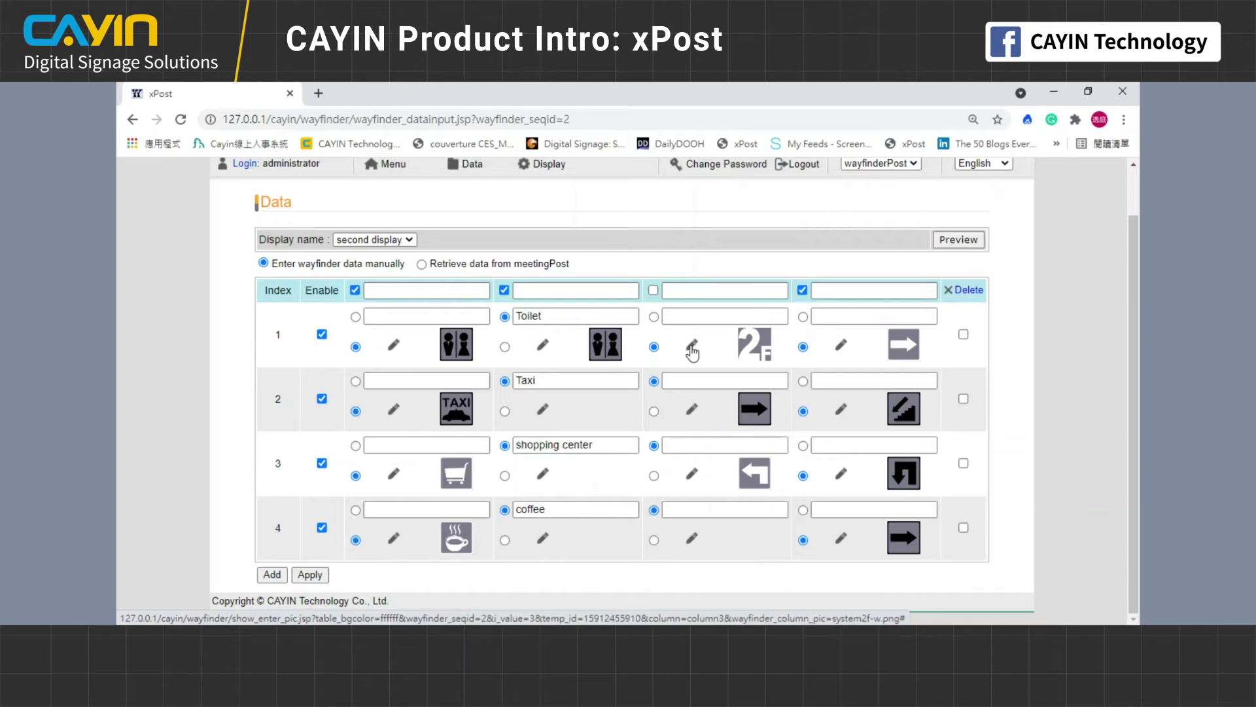
{"action": "left_click", "coordinate": [691, 348]}
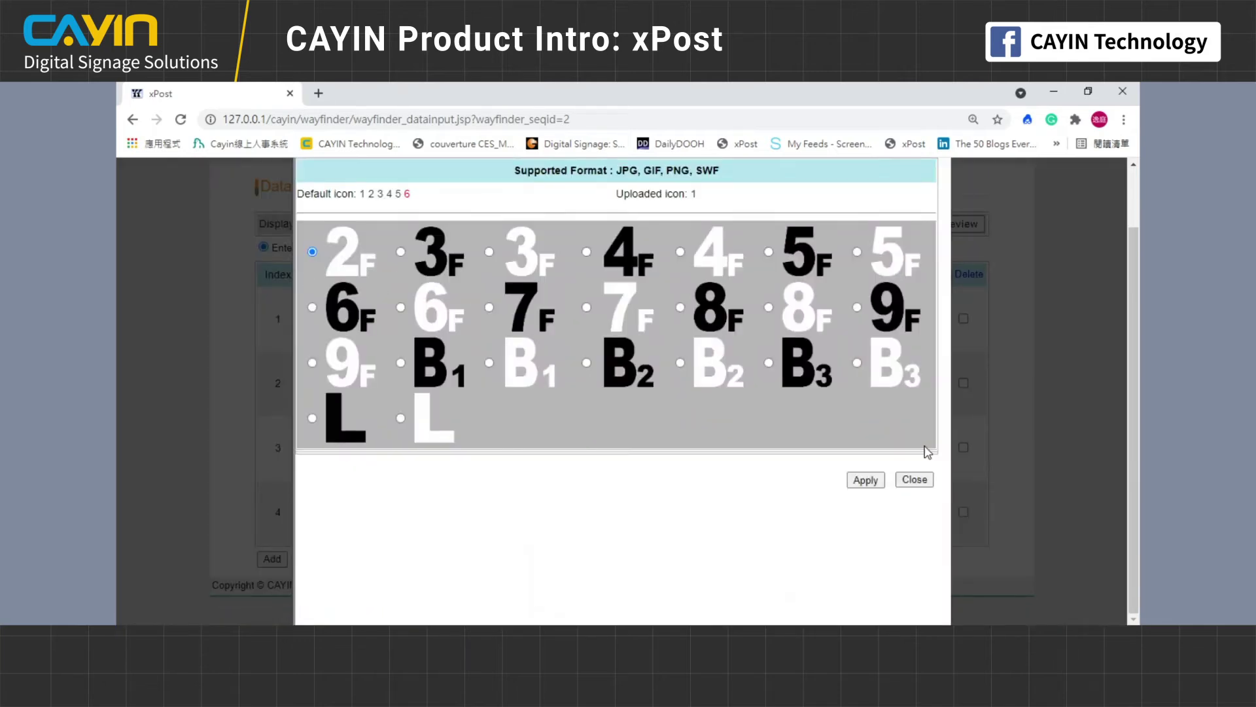
{"action": "left_click", "coordinate": [915, 480]}
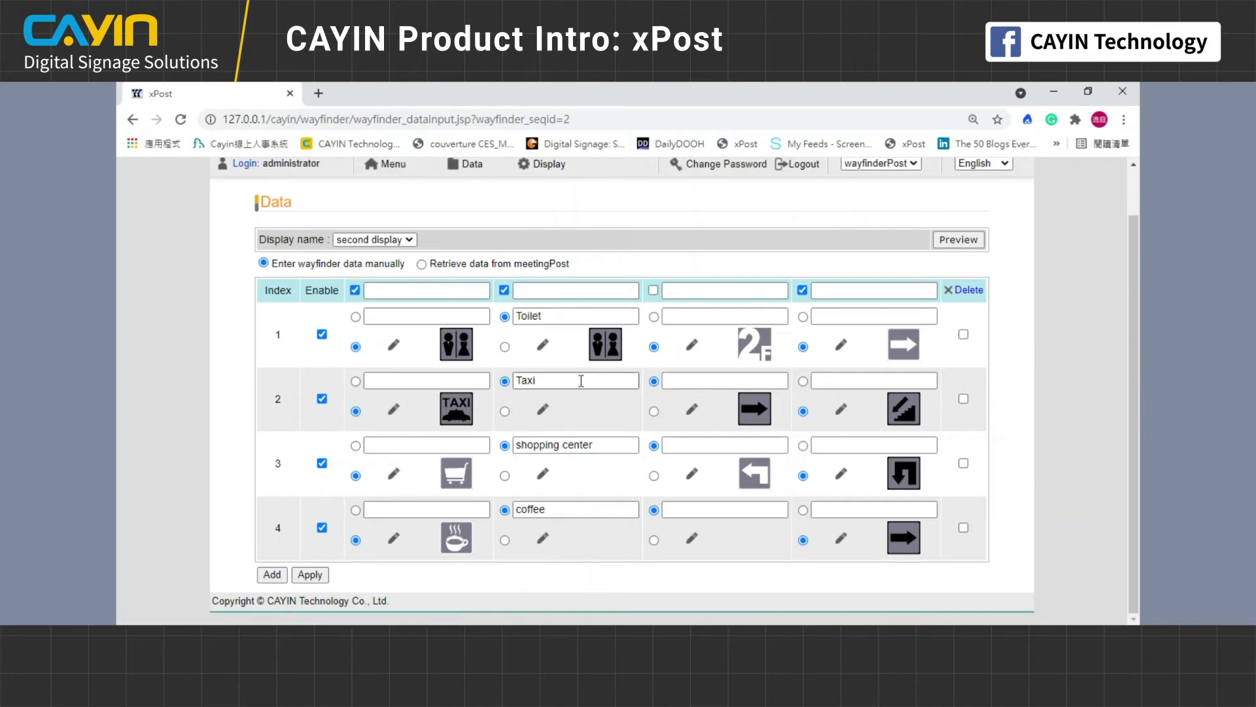
Step: Apply the black right-arrow icon to the Taxi entry's third column and save the second display's wayfinder data
{"action": "left_click", "coordinate": [697, 417]}
{"action": "left_click", "coordinate": [916, 537]}
{"action": "left_click", "coordinate": [310, 575]}
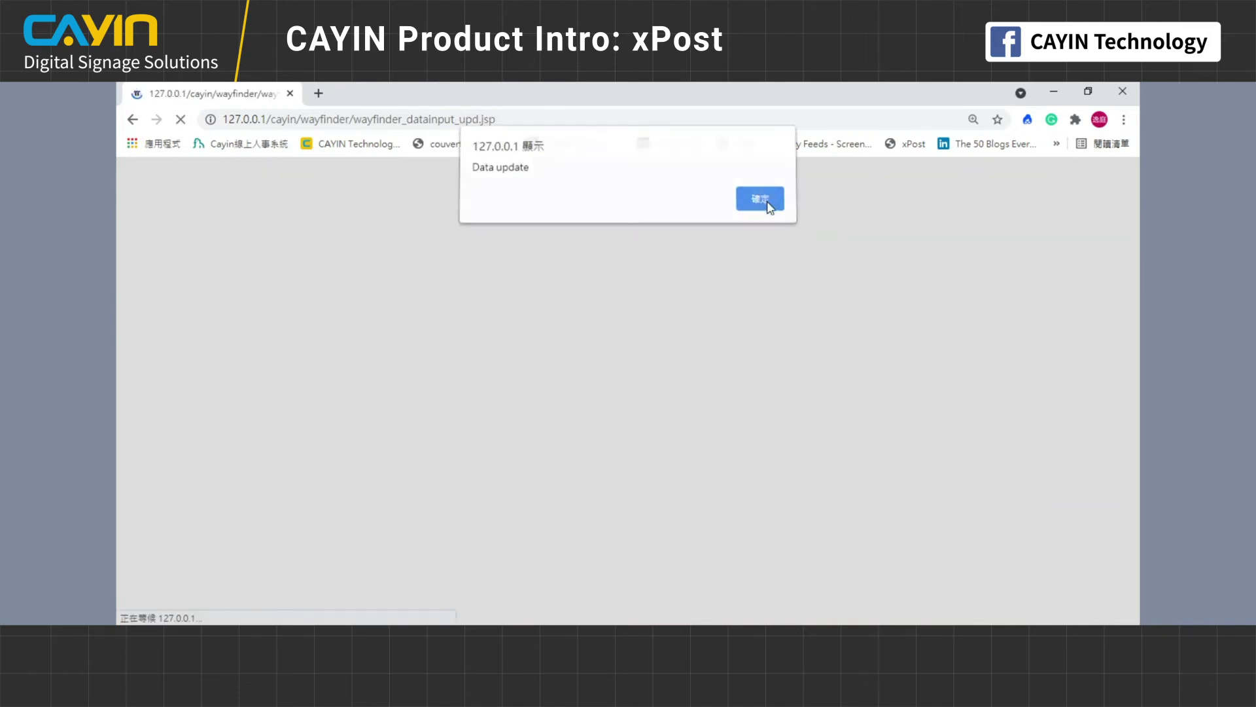
{"action": "left_click", "coordinate": [768, 204]}
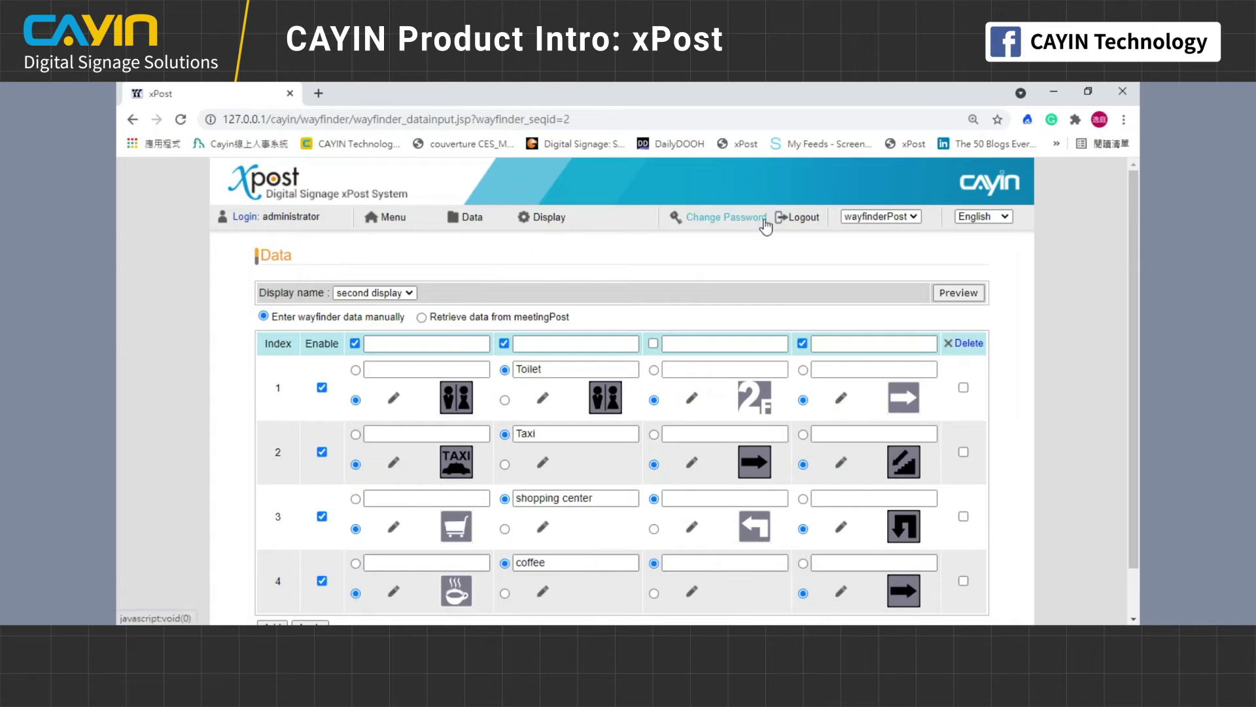
Step: Open the wayfinder display list, then switch to the SMP player's web manager and open the HTML/Flash skin's zone for editing
{"action": "left_click", "coordinate": [549, 218]}
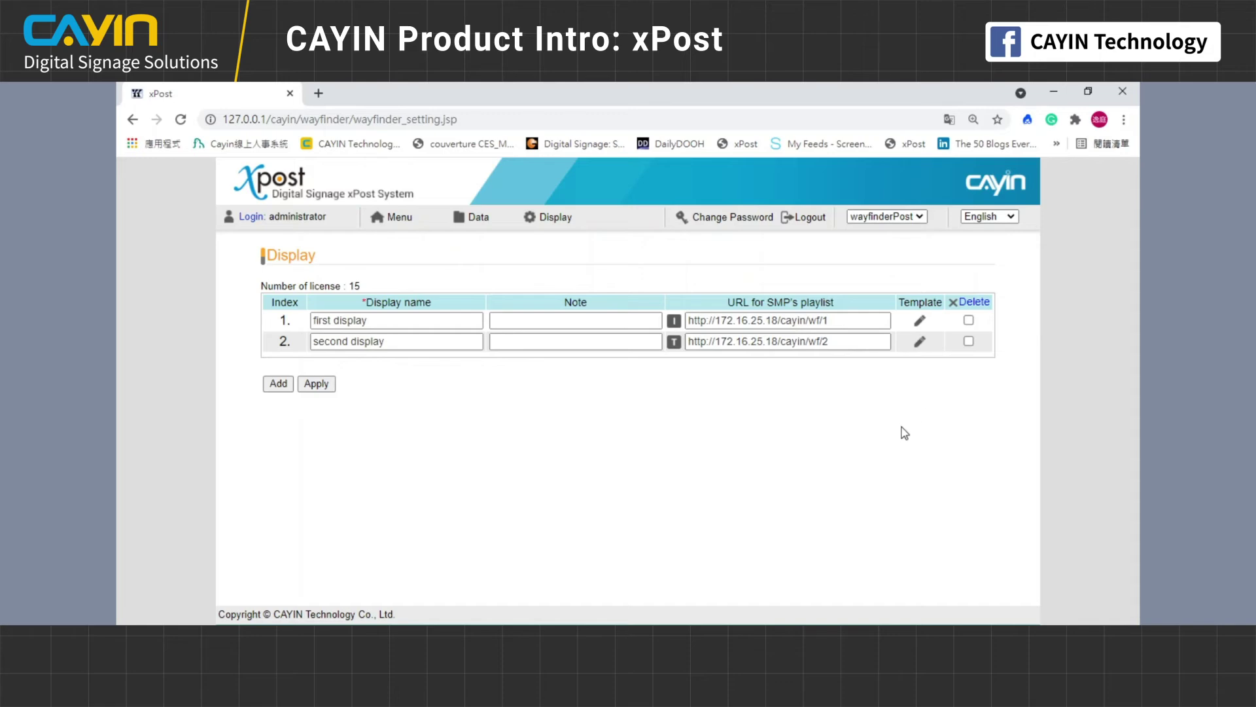
{"action": "left_click", "coordinate": [716, 570]}
{"action": "scroll", "coordinate": [718, 550], "scroll_direction": "down", "scroll_amount": 1}
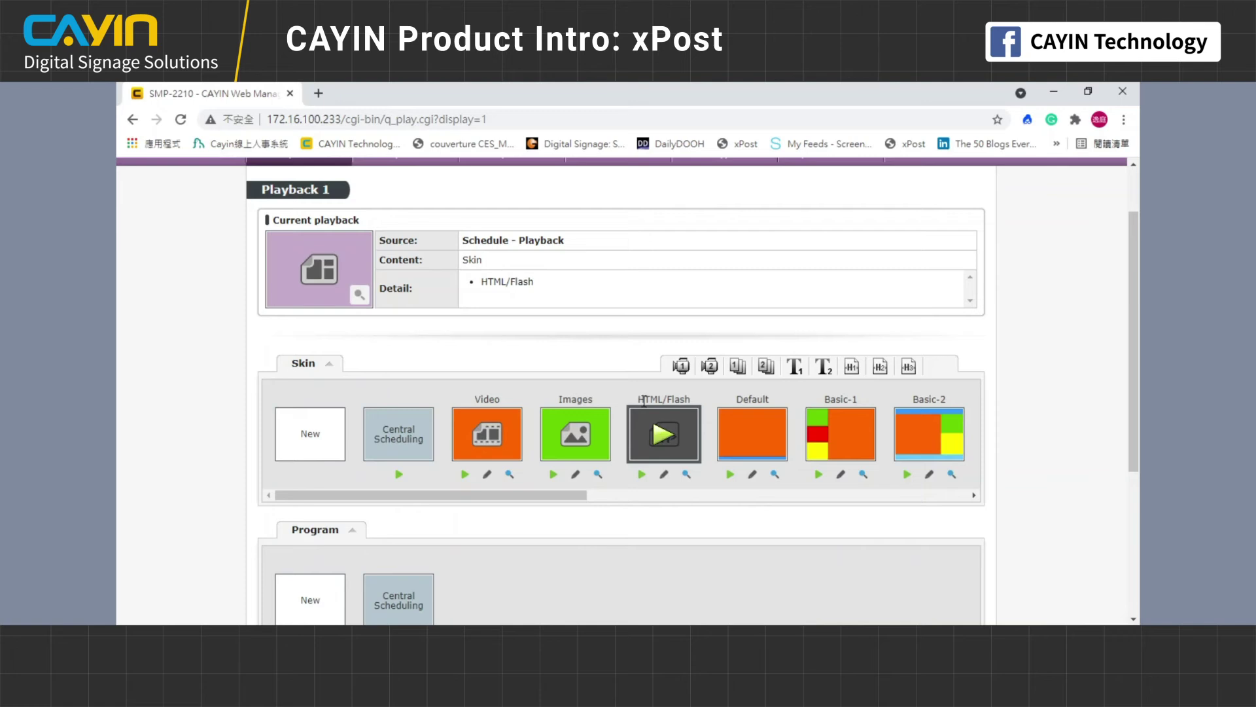
{"action": "left_click", "coordinate": [664, 475]}
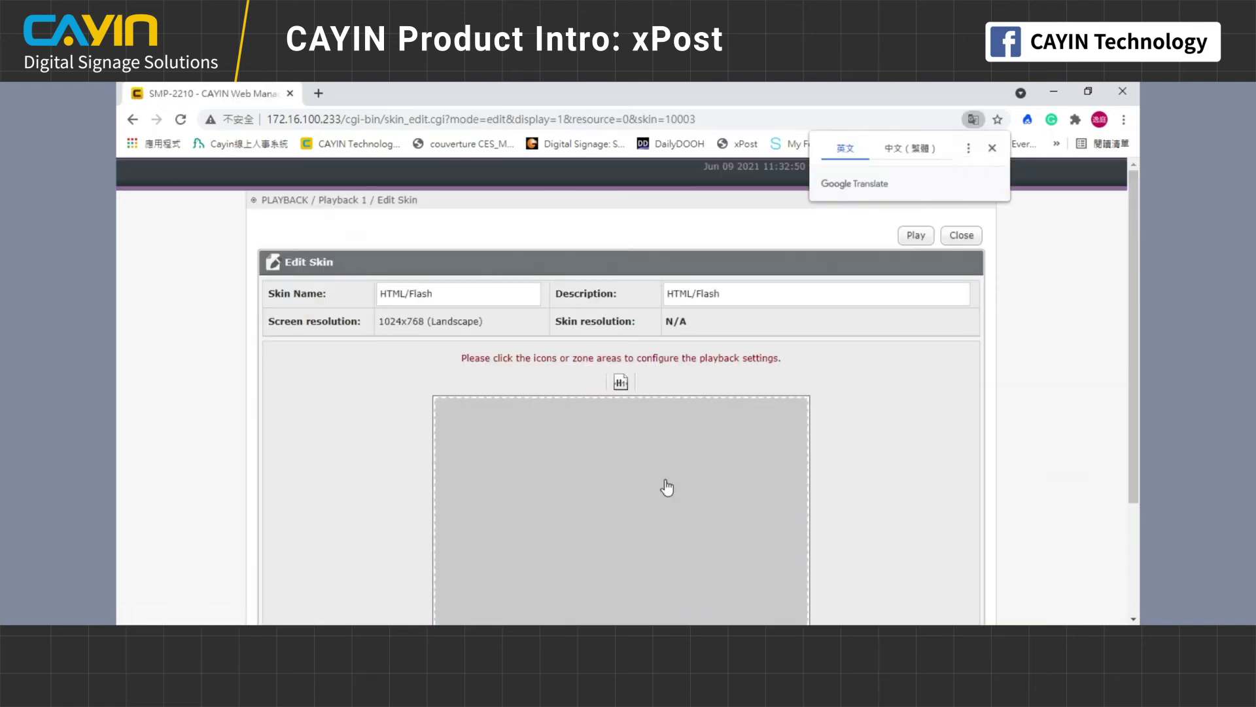
{"action": "left_click", "coordinate": [668, 485]}
Step: Connect the skin's xPost source to the server at 127.0.0.1
{"action": "double_click", "coordinate": [382, 362]}
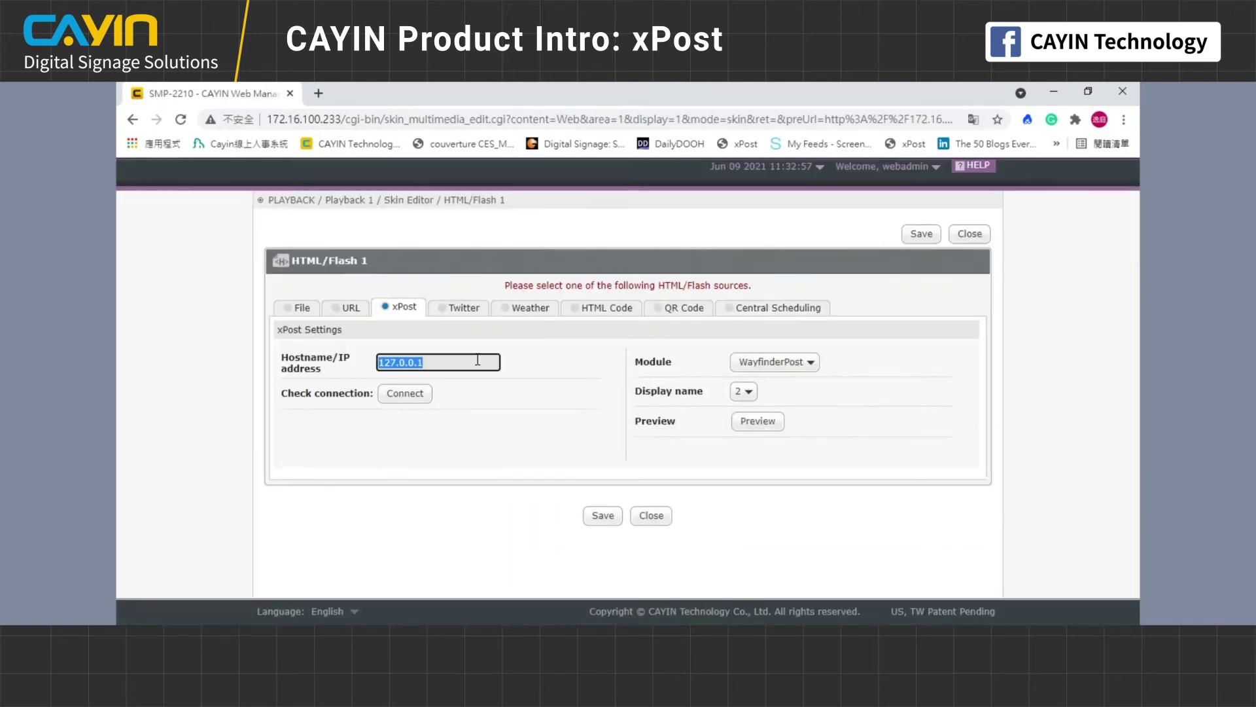
{"action": "left_click", "coordinate": [415, 393]}
{"action": "left_click", "coordinate": [597, 364]}
{"action": "left_click", "coordinate": [599, 394]}
Step: Set the xPost module to WayfinderPost and preview its first display, closing the preview again
{"action": "left_click", "coordinate": [806, 368]}
{"action": "left_click", "coordinate": [785, 396]}
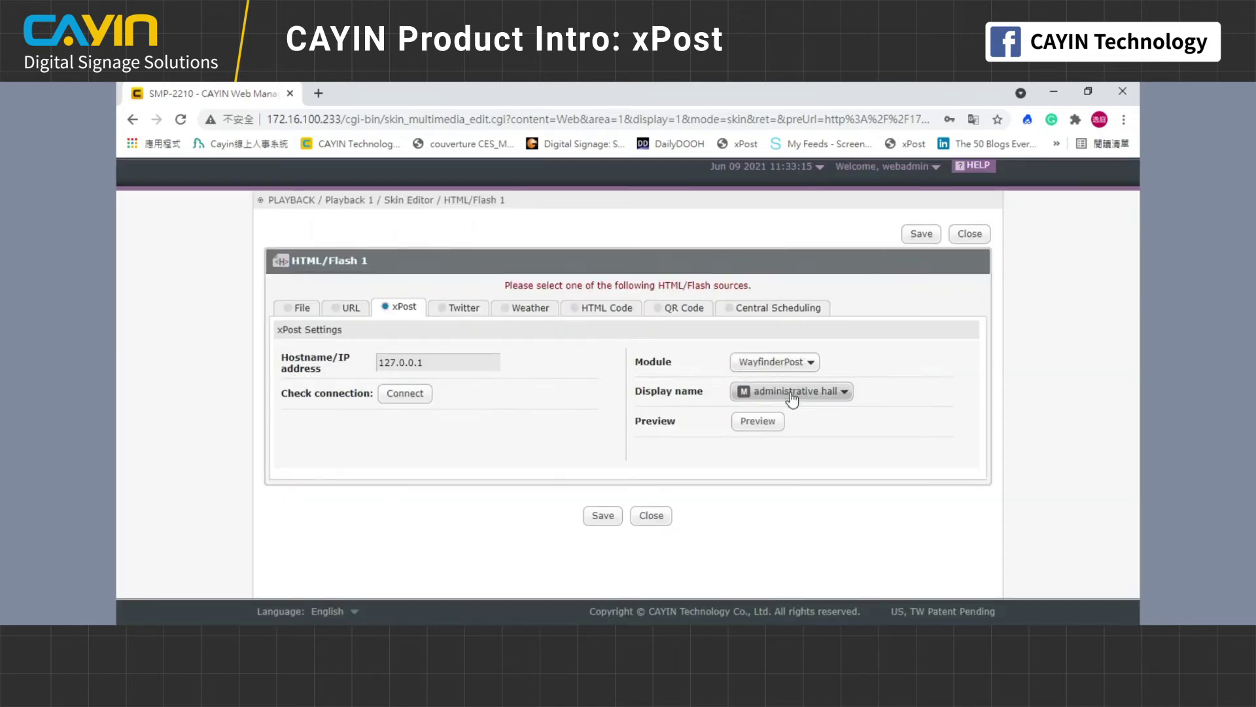
{"action": "left_click", "coordinate": [822, 392]}
{"action": "left_click", "coordinate": [844, 400]}
{"action": "left_click", "coordinate": [777, 425]}
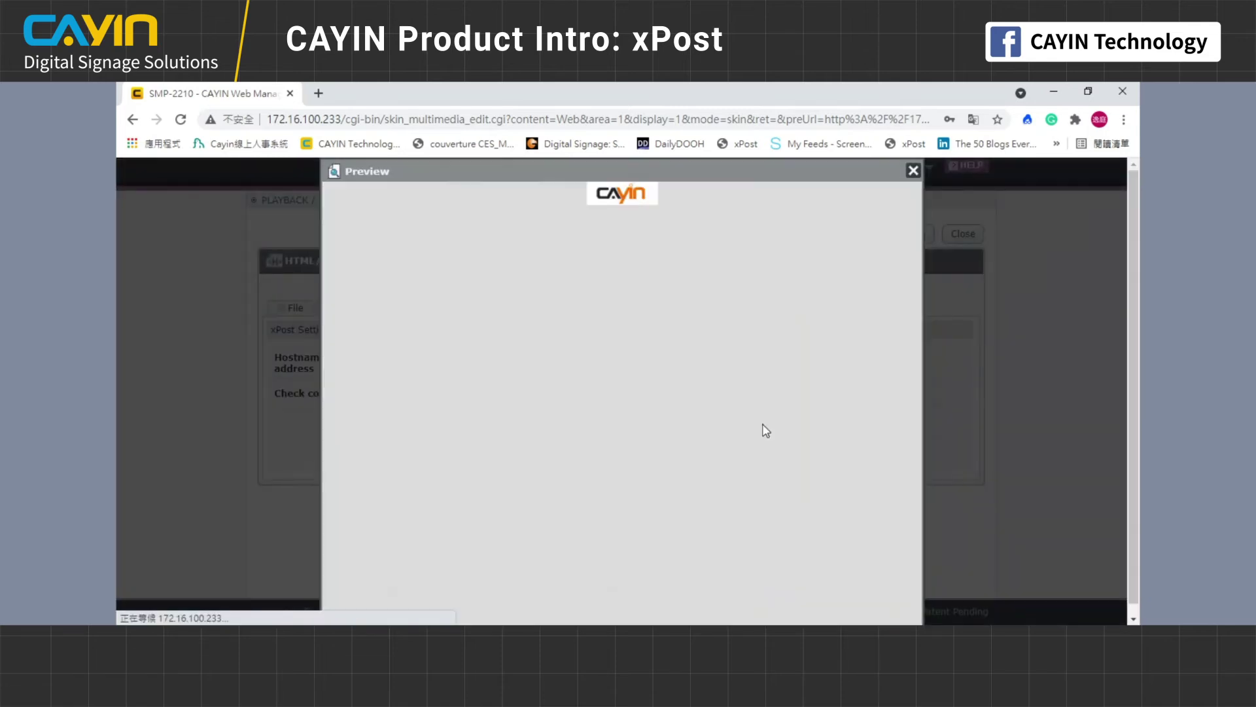
{"action": "left_click", "coordinate": [913, 171]}
Step: Set the xPost display name to second display and preview it
{"action": "left_click", "coordinate": [788, 392]}
{"action": "left_click", "coordinate": [785, 435]}
{"action": "left_click", "coordinate": [778, 422]}
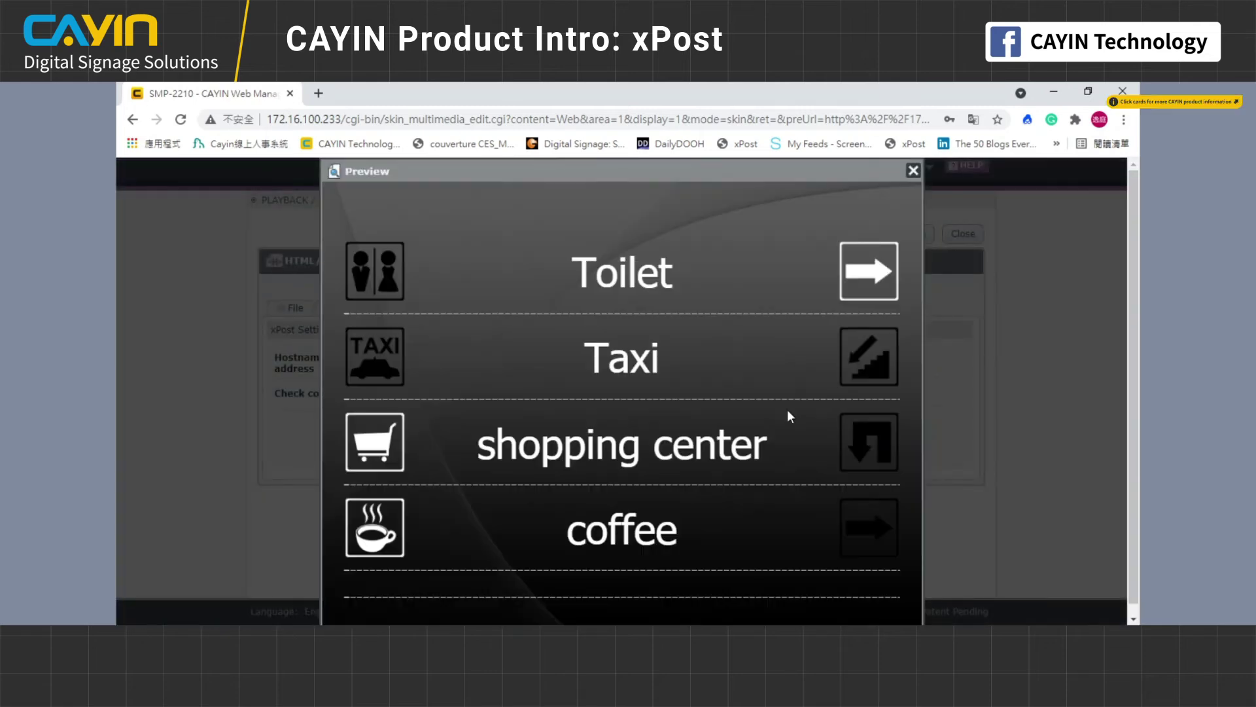
{"action": "left_click", "coordinate": [913, 170]}
Step: Save the xPost source settings and play the HTML/Flash skin
{"action": "left_click", "coordinate": [615, 515]}
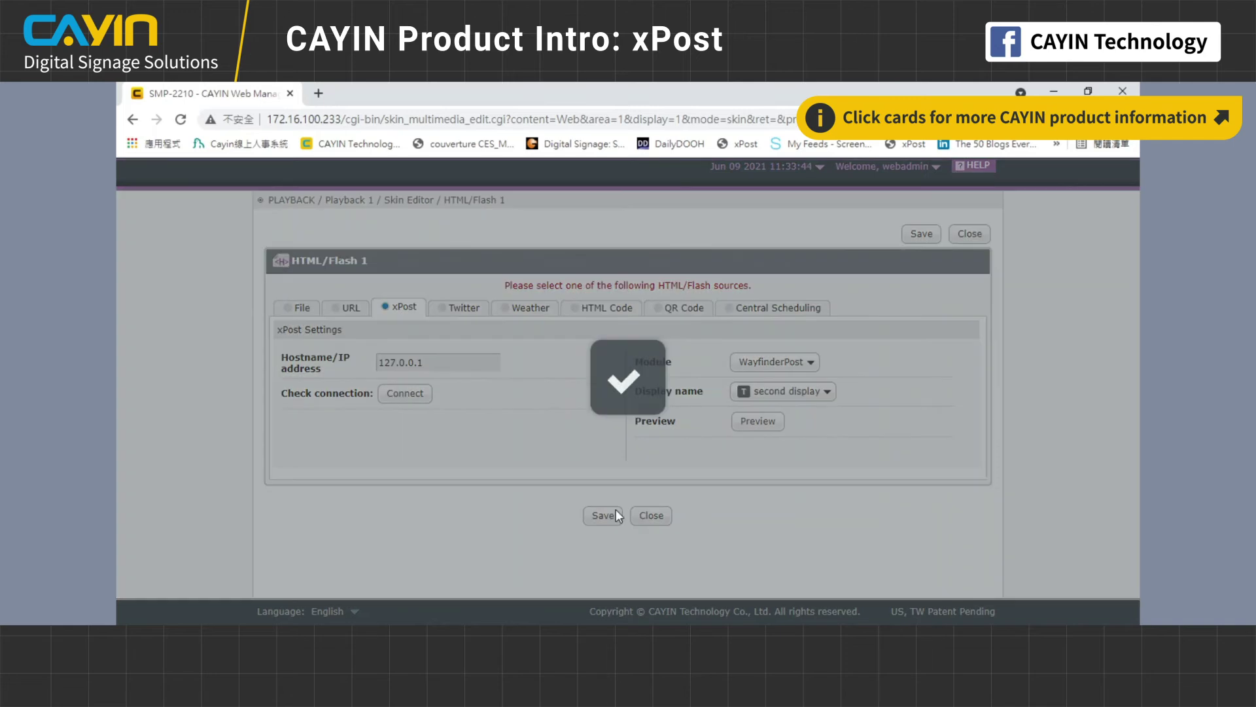
{"action": "scroll", "coordinate": [628, 513], "scroll_direction": "down", "scroll_amount": 3}
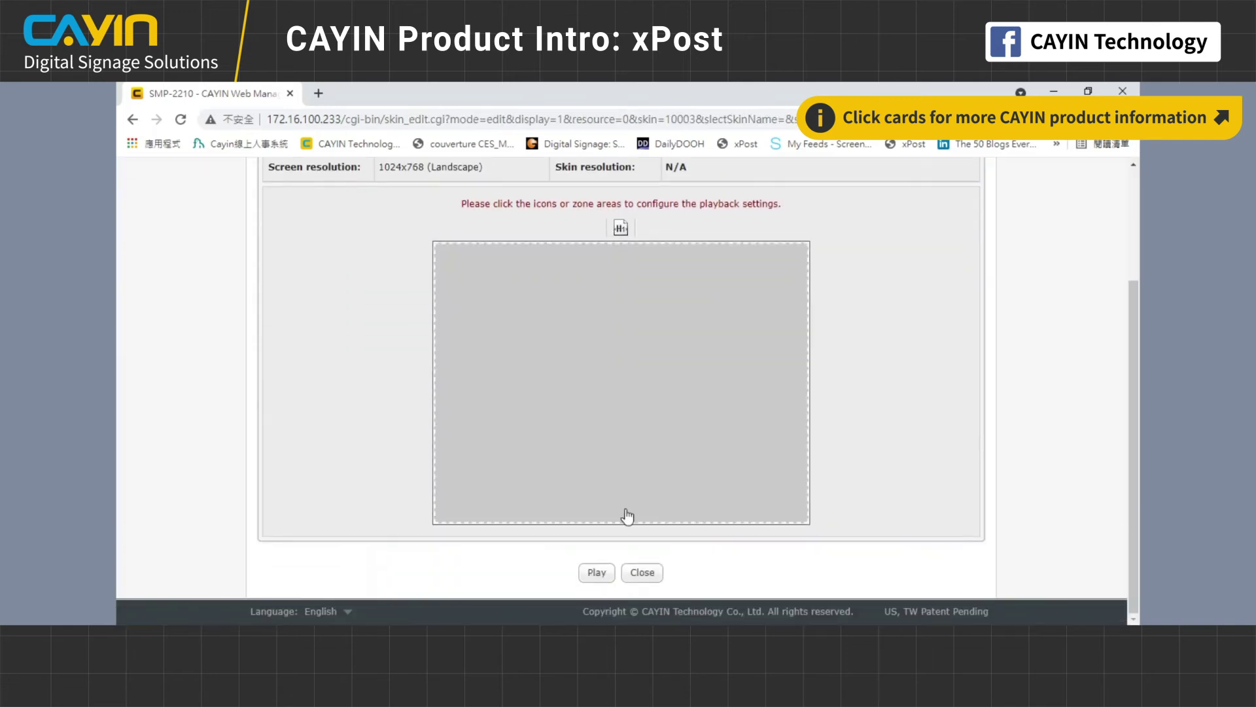
{"action": "left_click", "coordinate": [596, 573]}
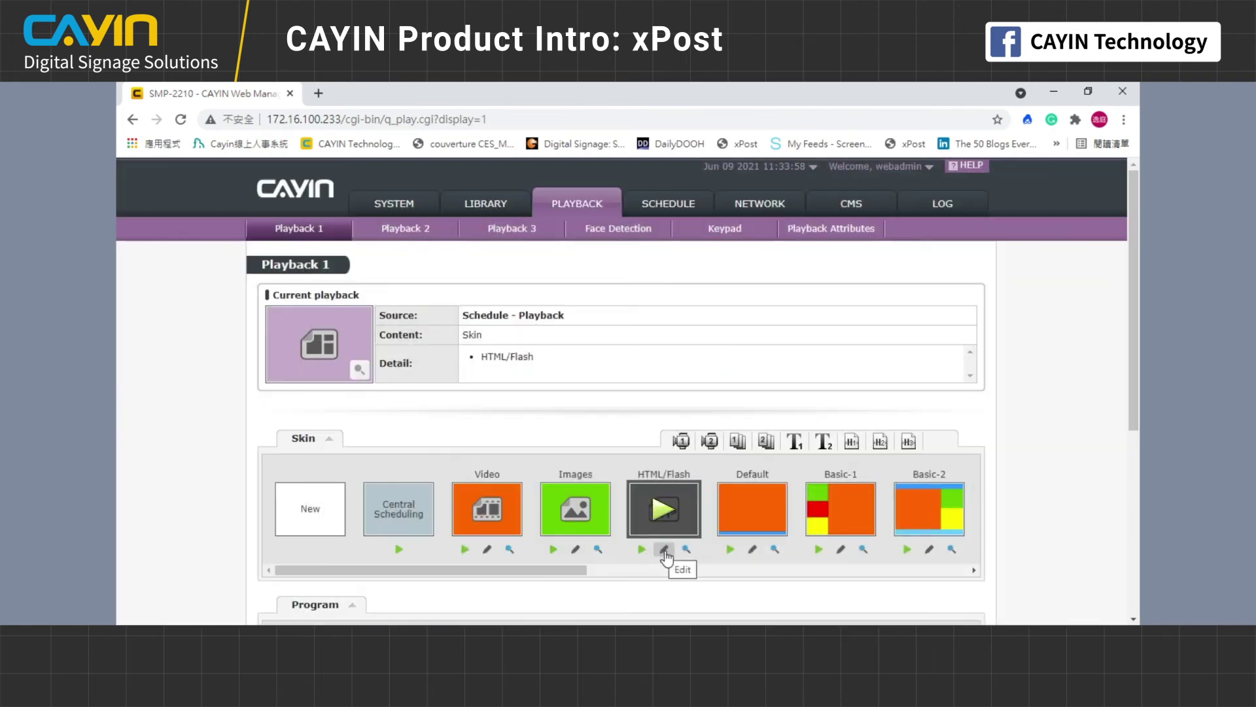
Step: Reopen the HTML/Flash skin's zone and choose a remote URL as its source
{"action": "left_click", "coordinate": [664, 551]}
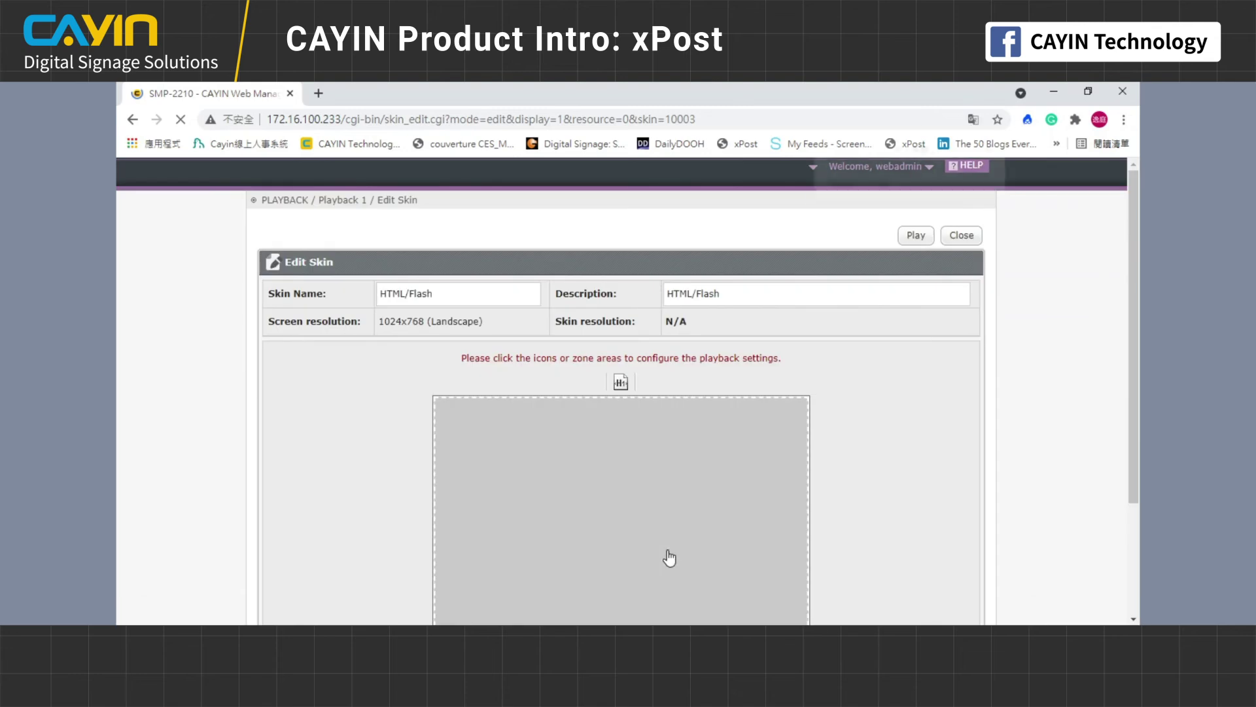
{"action": "left_click", "coordinate": [667, 530]}
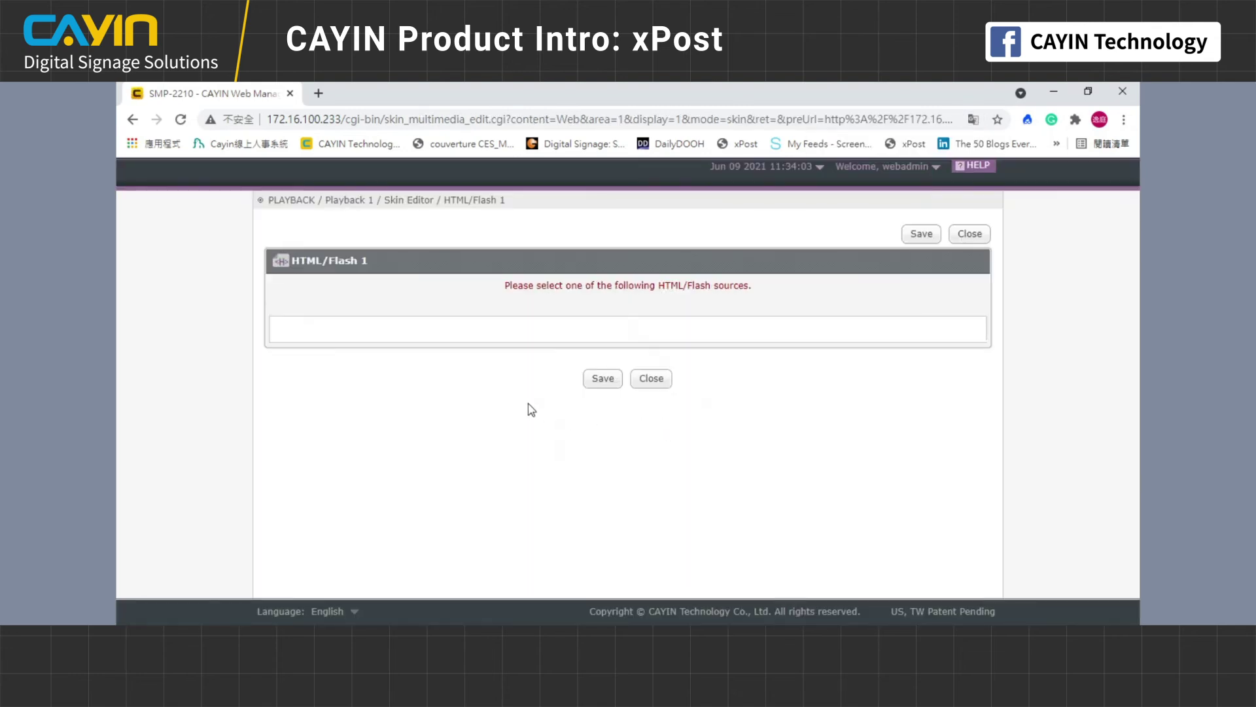
{"action": "left_click", "coordinate": [340, 312]}
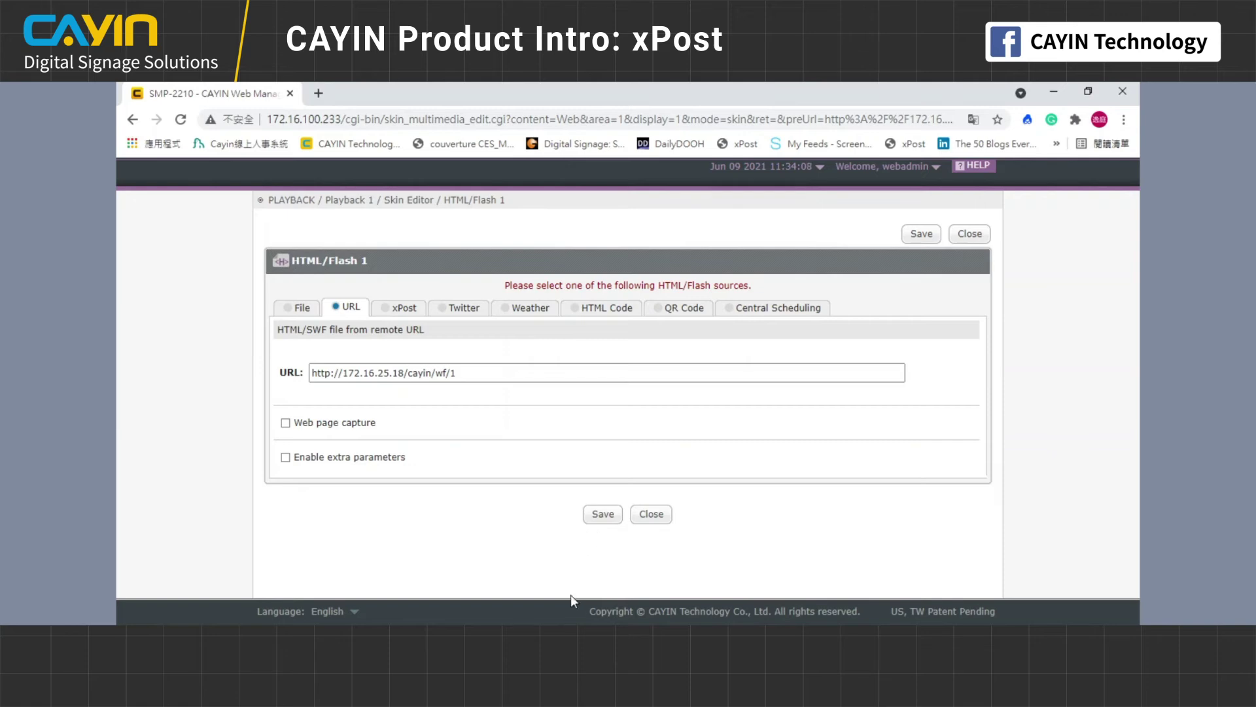
{"action": "left_click", "coordinate": [538, 569]}
{"action": "left_click_drag", "start_coordinate": [849, 321], "coordinate": [684, 320]}
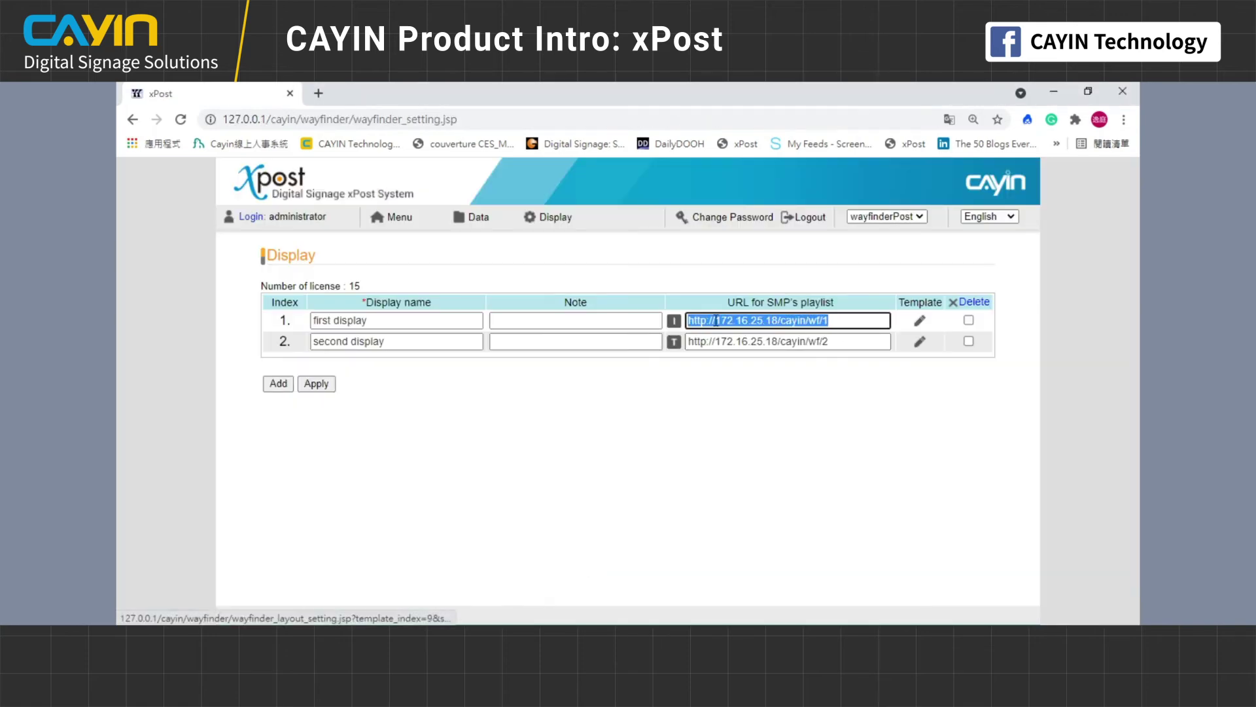
{"action": "right_click", "coordinate": [713, 320]}
{"action": "left_click", "coordinate": [786, 326]}
{"action": "mouse_move", "coordinate": [556, 618]}
{"action": "left_click", "coordinate": [646, 575]}
{"action": "left_click_drag", "start_coordinate": [496, 373], "coordinate": [178, 371]}
{"action": "key", "text": "ctrl+v"}
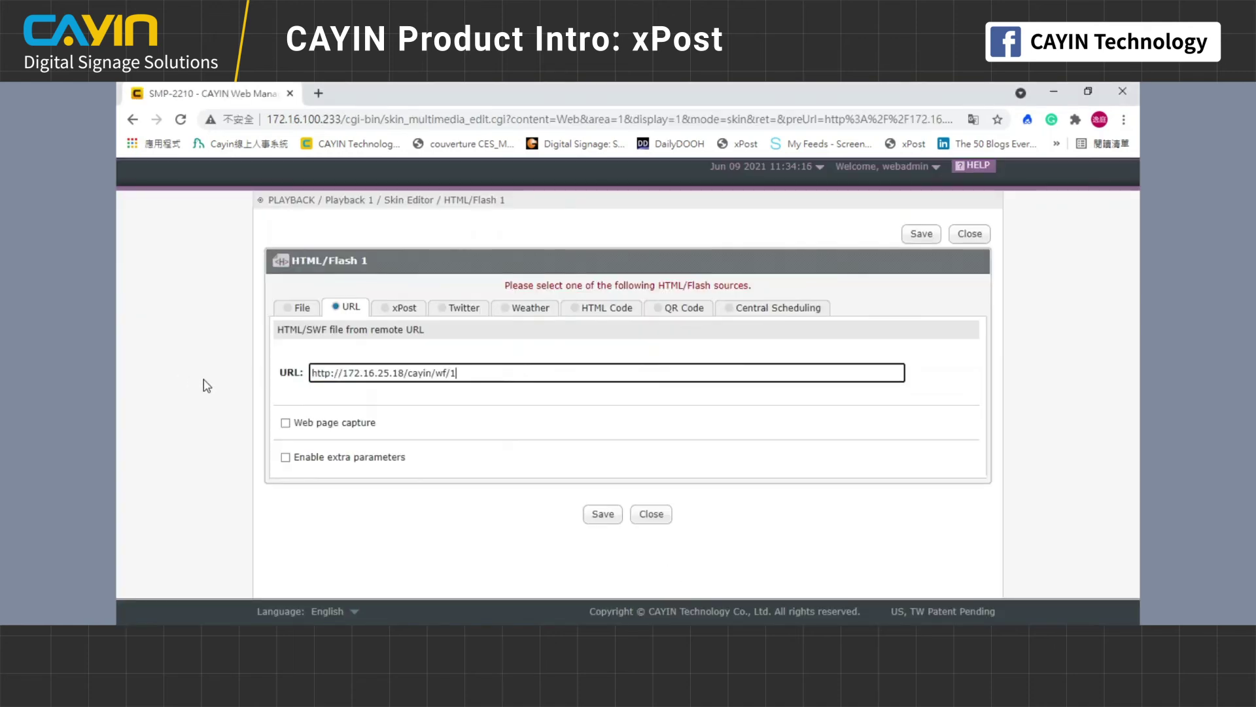
Step: Save the URL source and play the HTML/Flash skin, closing the playback preview after viewing it
{"action": "left_click", "coordinate": [603, 513]}
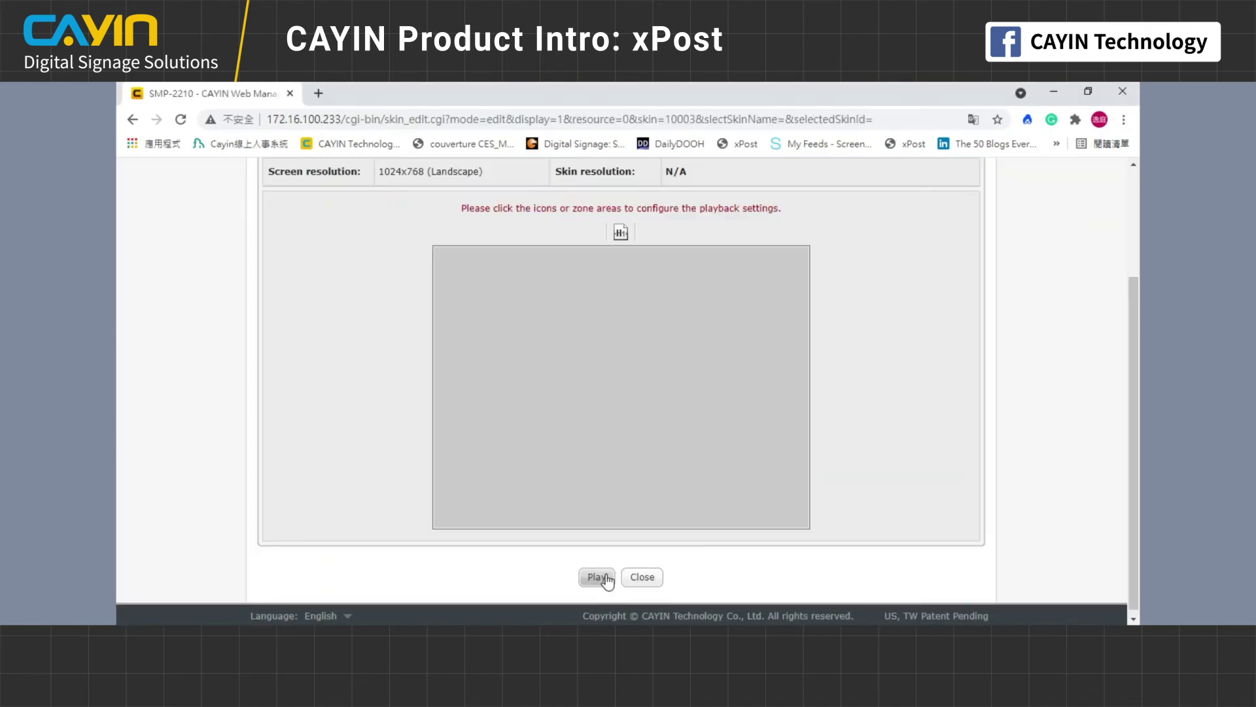
{"action": "left_click", "coordinate": [597, 577]}
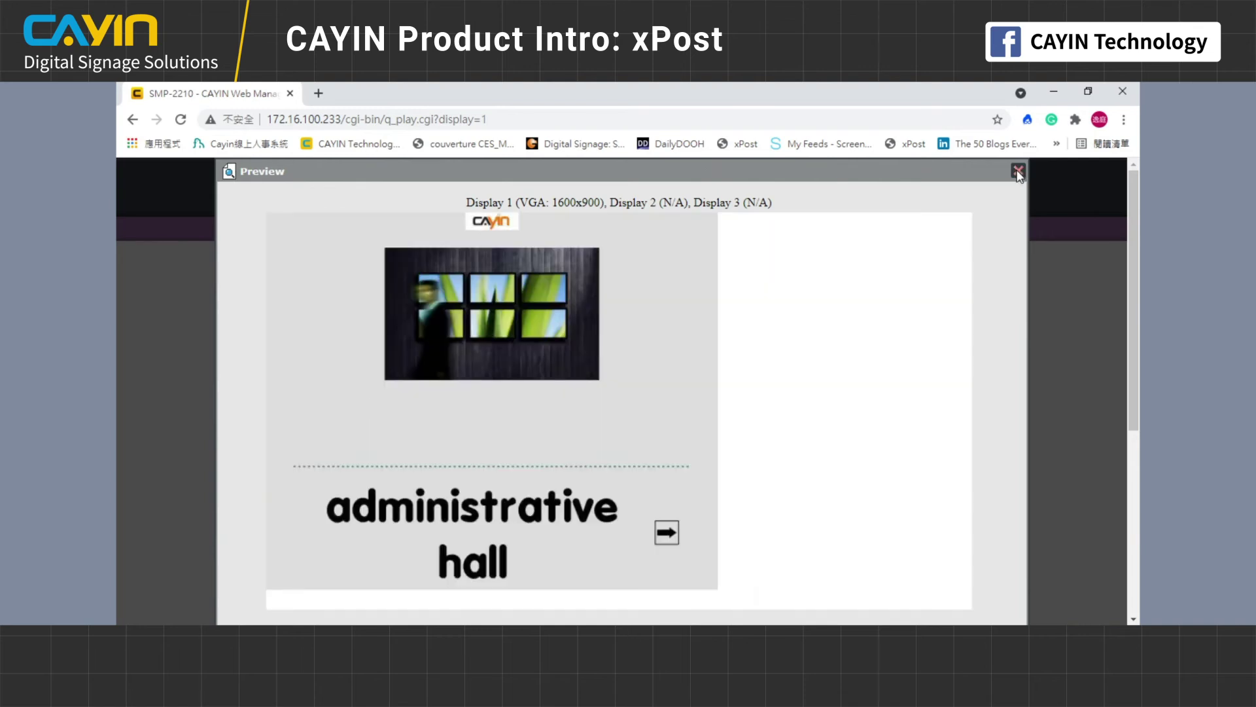
{"action": "left_click", "coordinate": [1018, 171]}
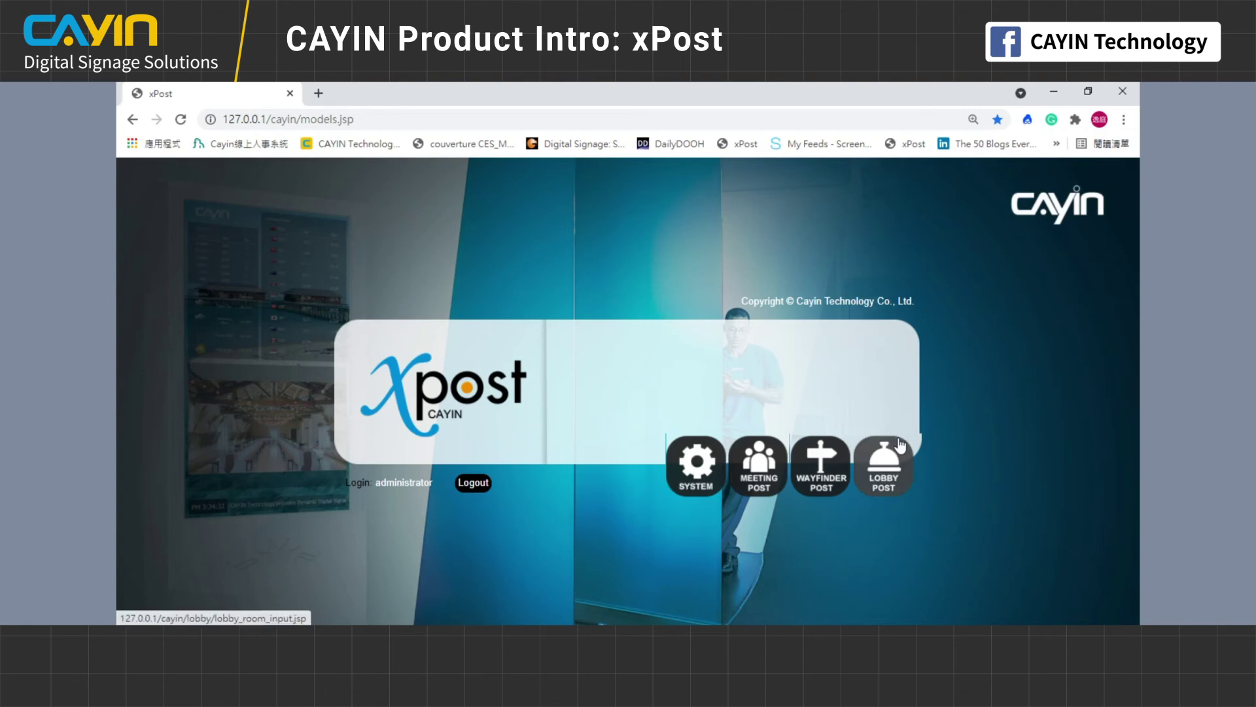
Step: Open the lobbyPost module in xPost and add a new row to its display list
{"action": "left_click", "coordinate": [891, 458]}
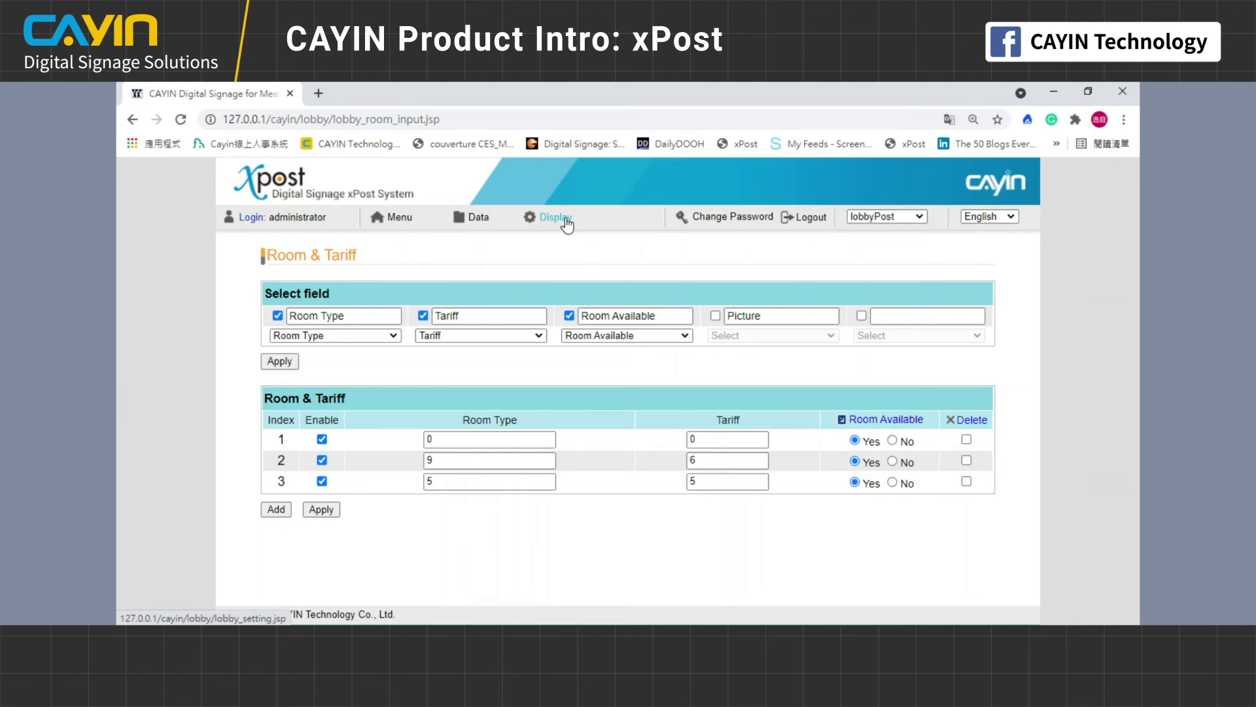
{"action": "left_click", "coordinate": [566, 220]}
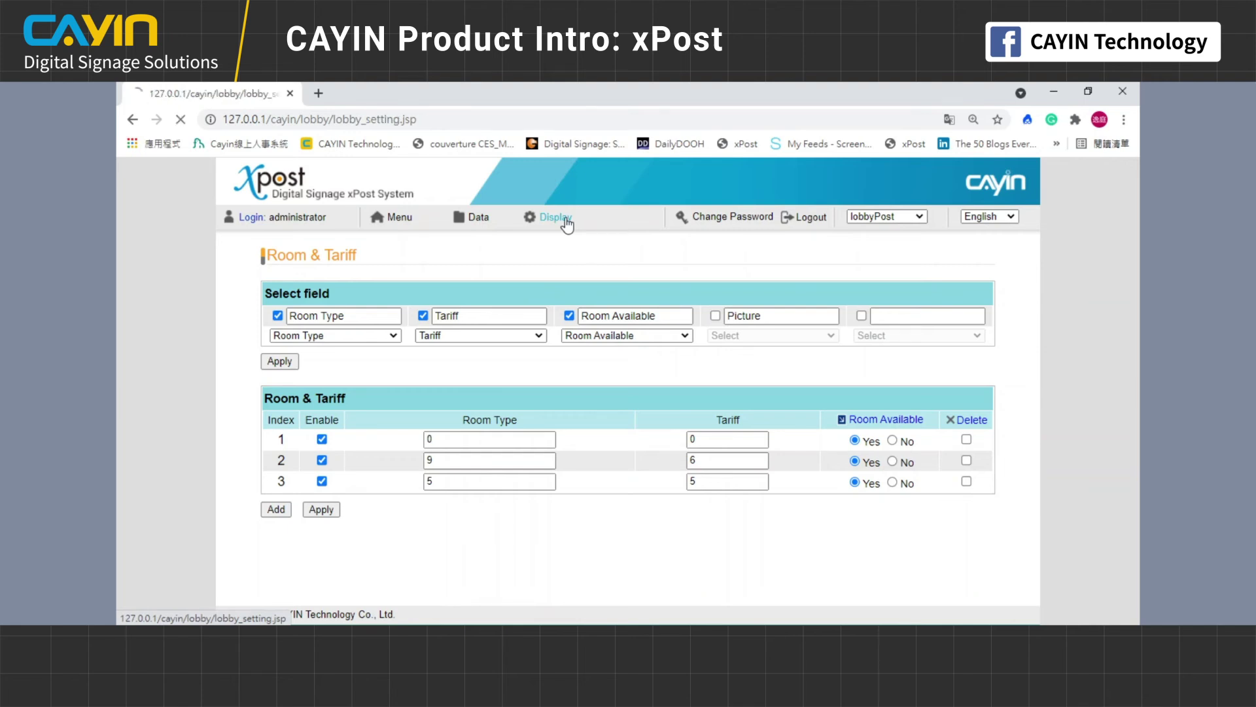
{"action": "left_click", "coordinate": [268, 367]}
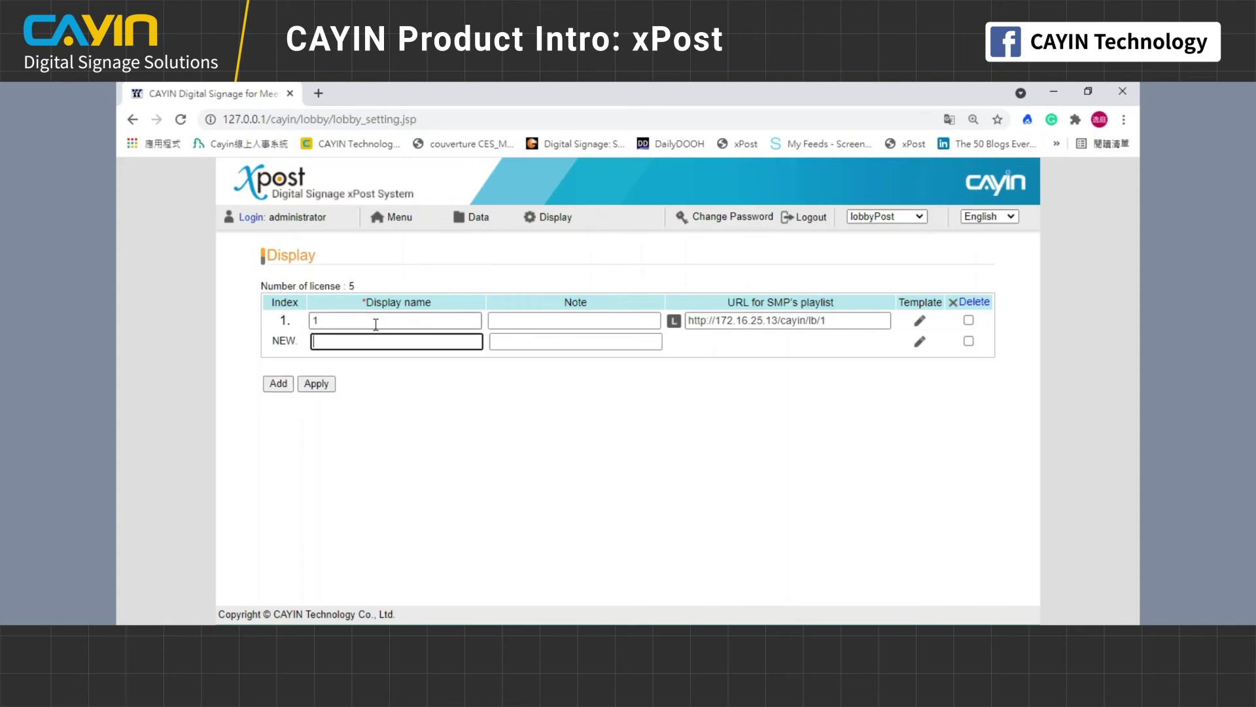
Step: Open the Nature template's settings for lobbyPost display 1 and apply them
{"action": "left_click", "coordinate": [919, 320]}
{"action": "scroll", "coordinate": [659, 458], "scroll_direction": "down", "scroll_amount": 5}
{"action": "left_click", "coordinate": [567, 567]}
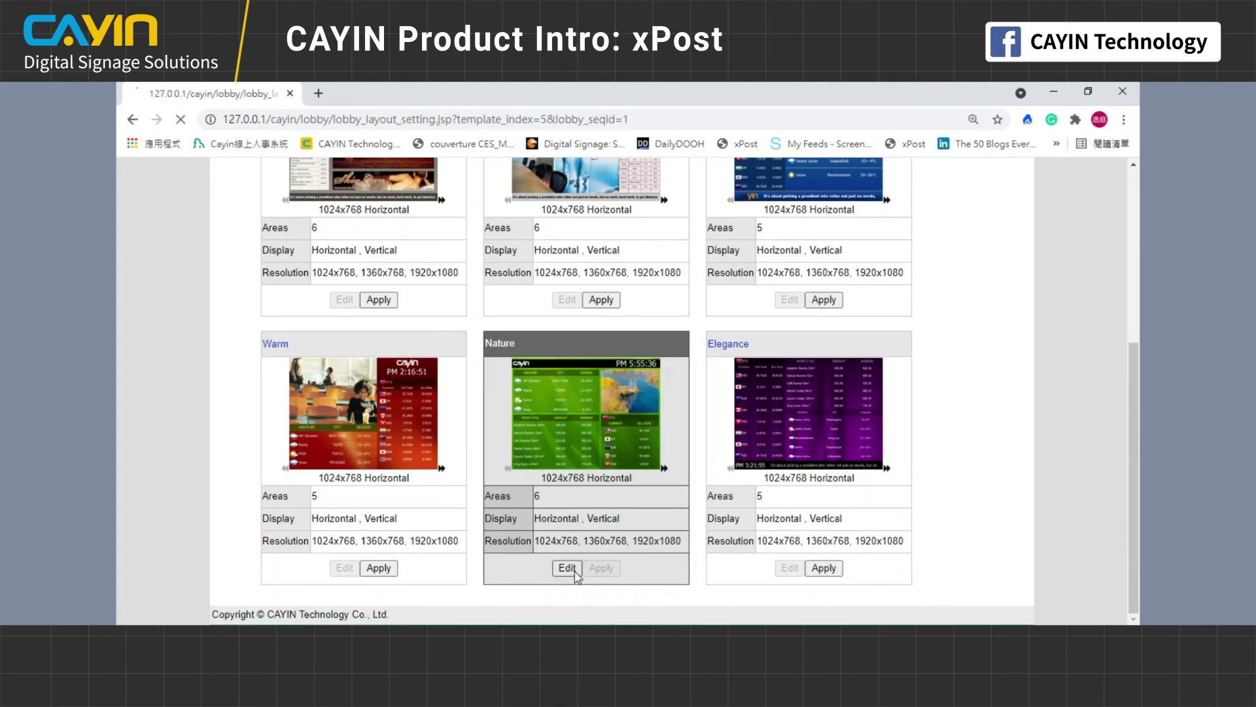
{"action": "scroll", "coordinate": [446, 418], "scroll_direction": "down", "scroll_amount": 2}
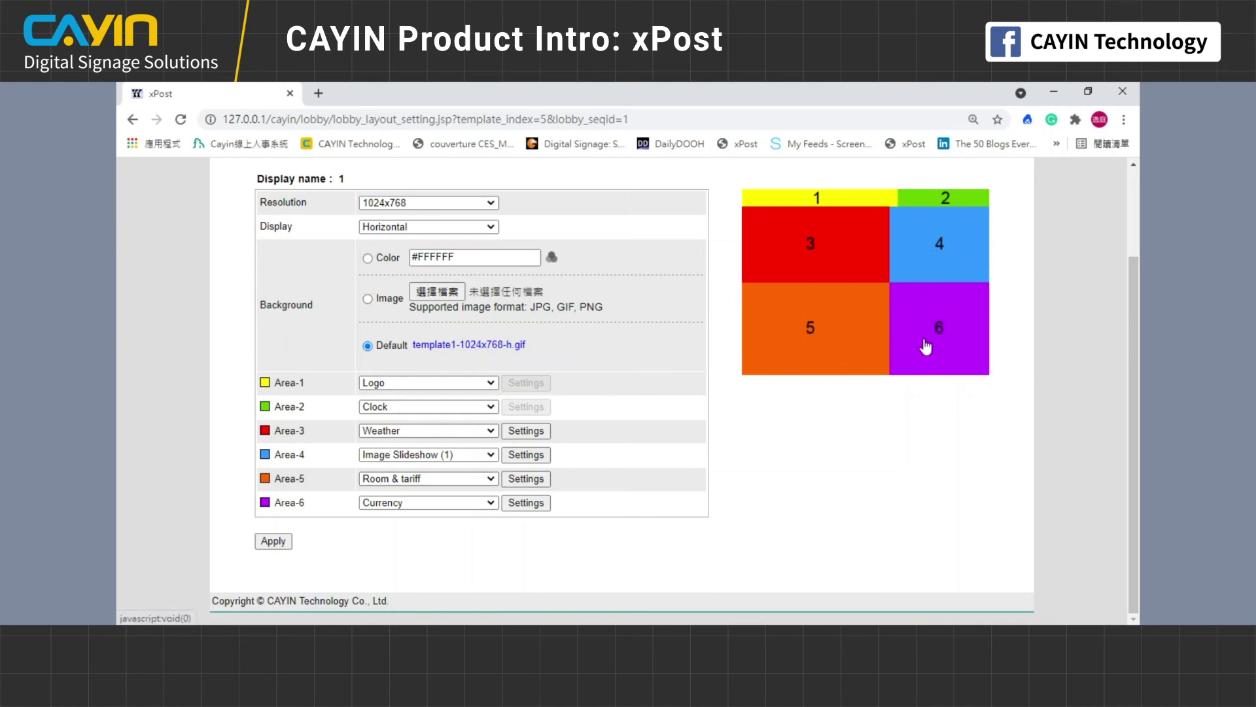
{"action": "left_click", "coordinate": [273, 541]}
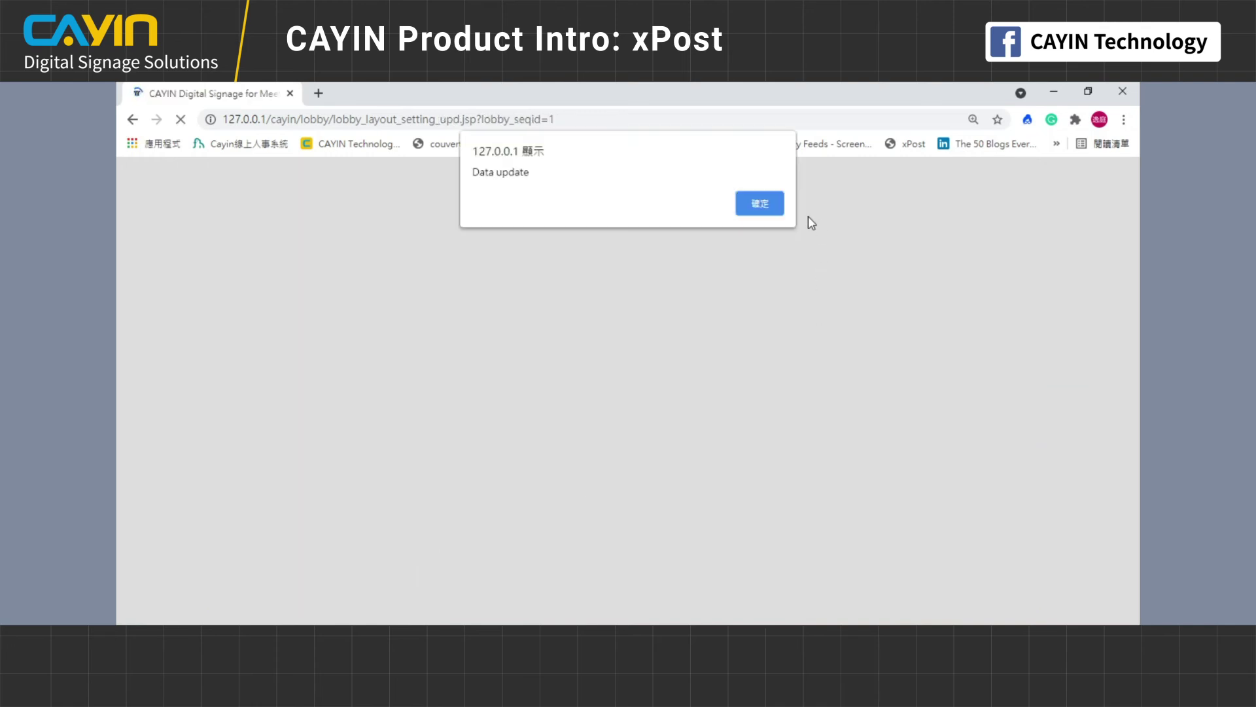
{"action": "left_click", "coordinate": [771, 204]}
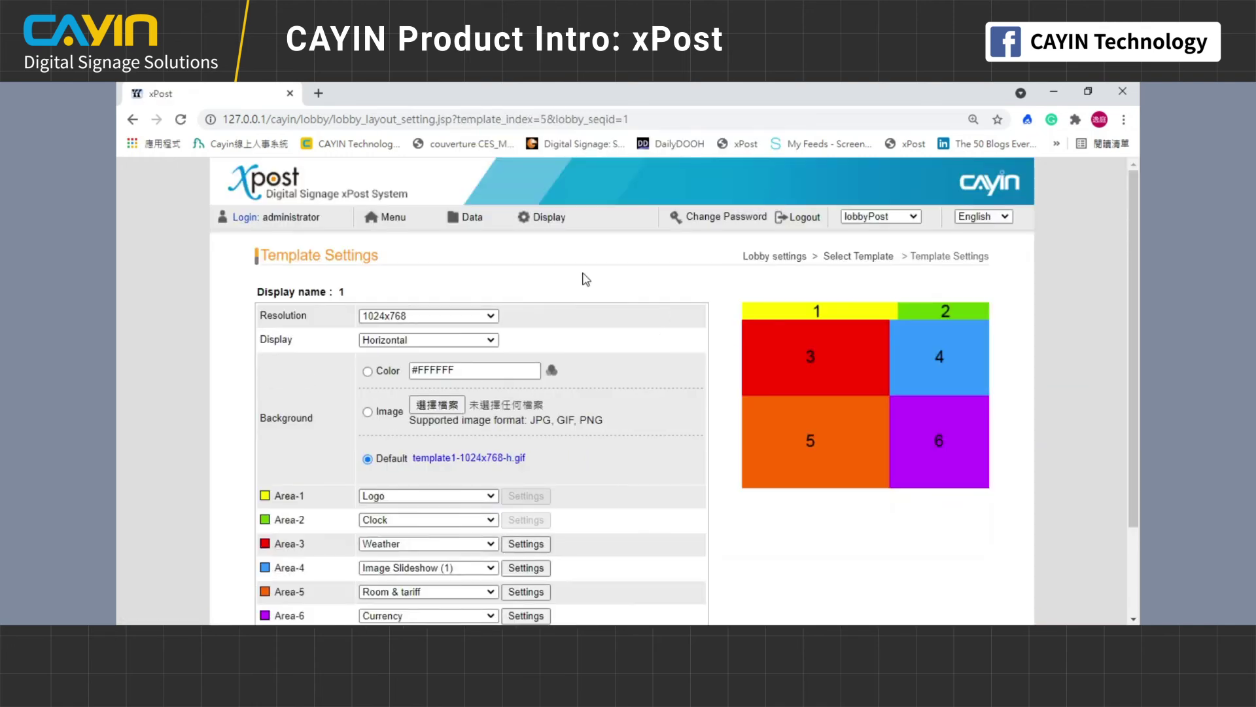
Step: View lobbyPost's Room & Tariff data, including the first entry's room type and tariff fields
{"action": "mouse_move", "coordinate": [469, 225]}
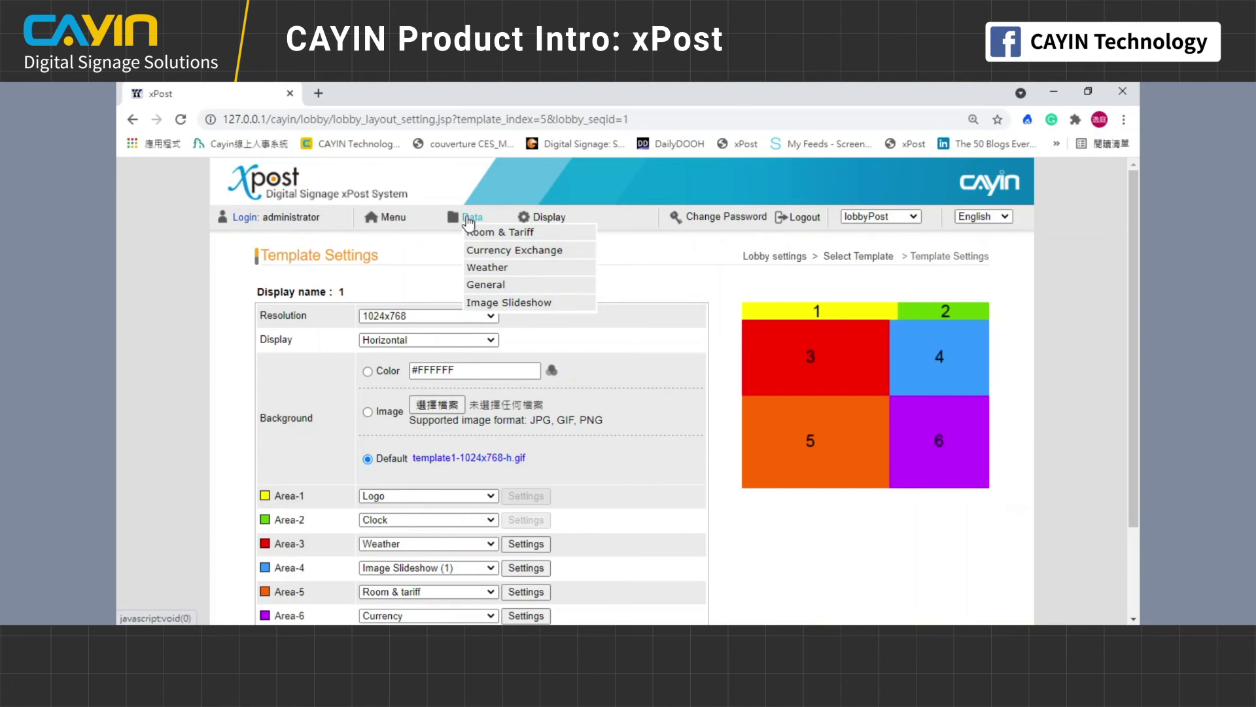
{"action": "left_click", "coordinate": [497, 232]}
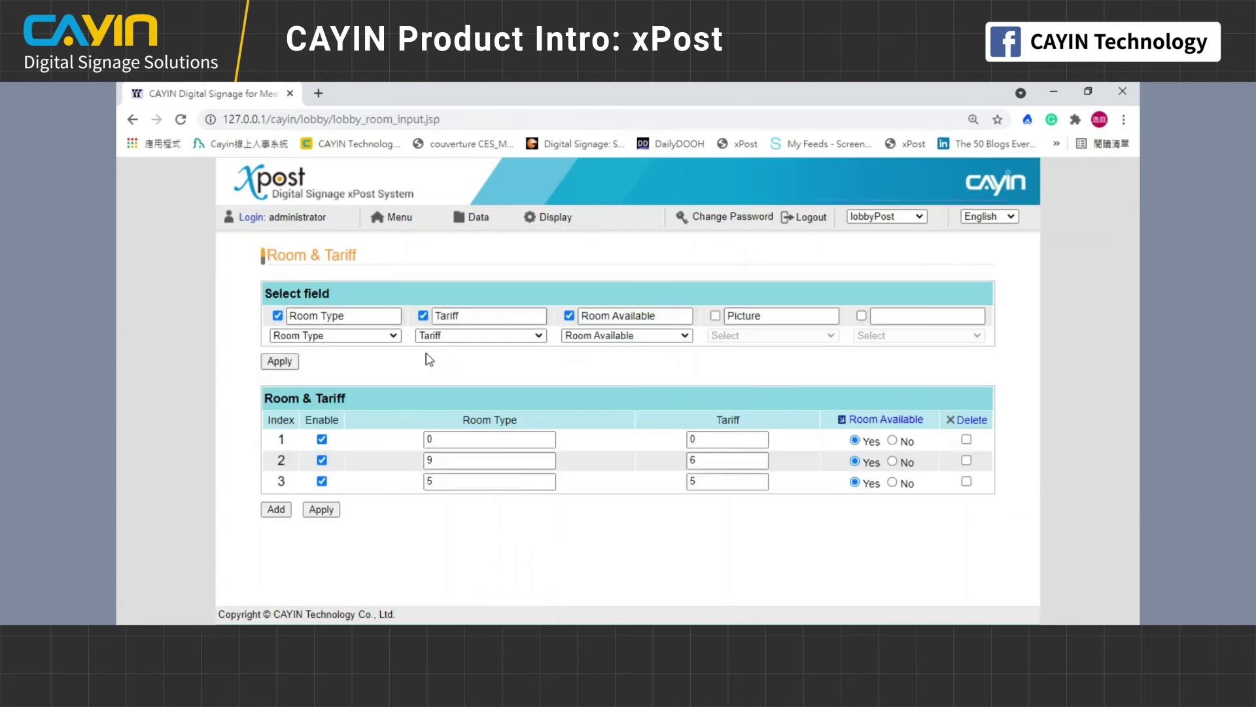
{"action": "double_click", "coordinate": [454, 440]}
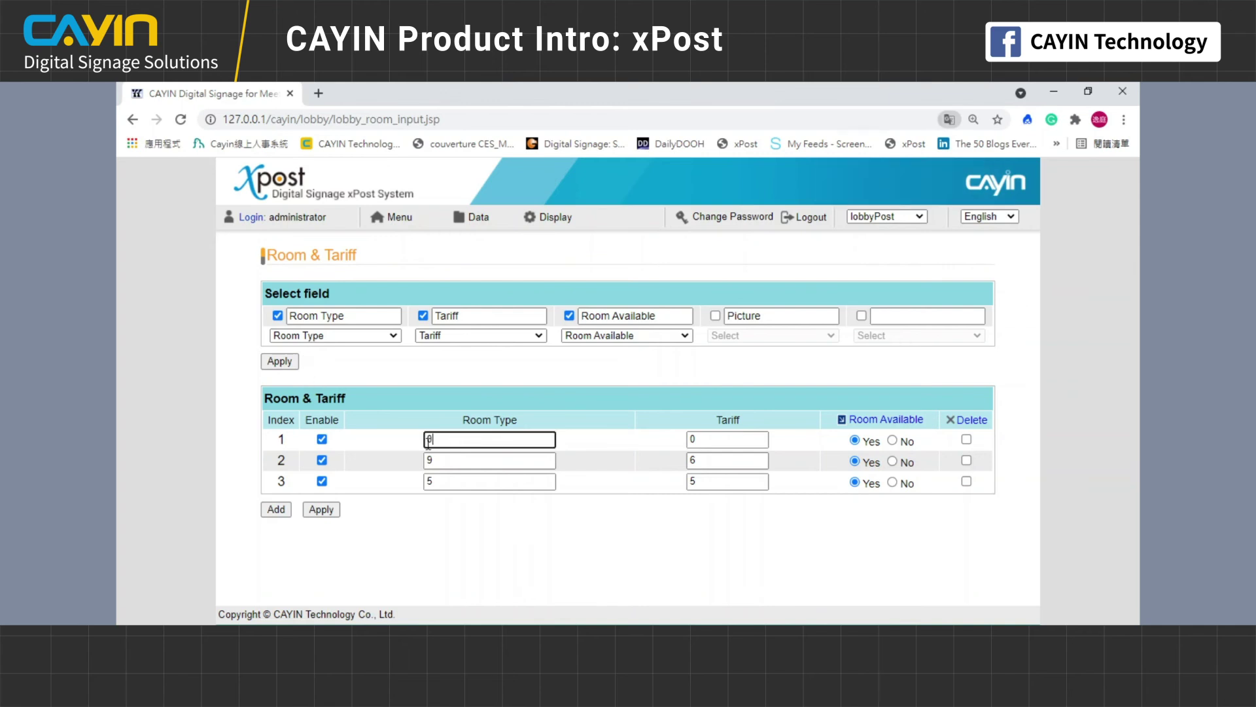
{"action": "left_click", "coordinate": [720, 436]}
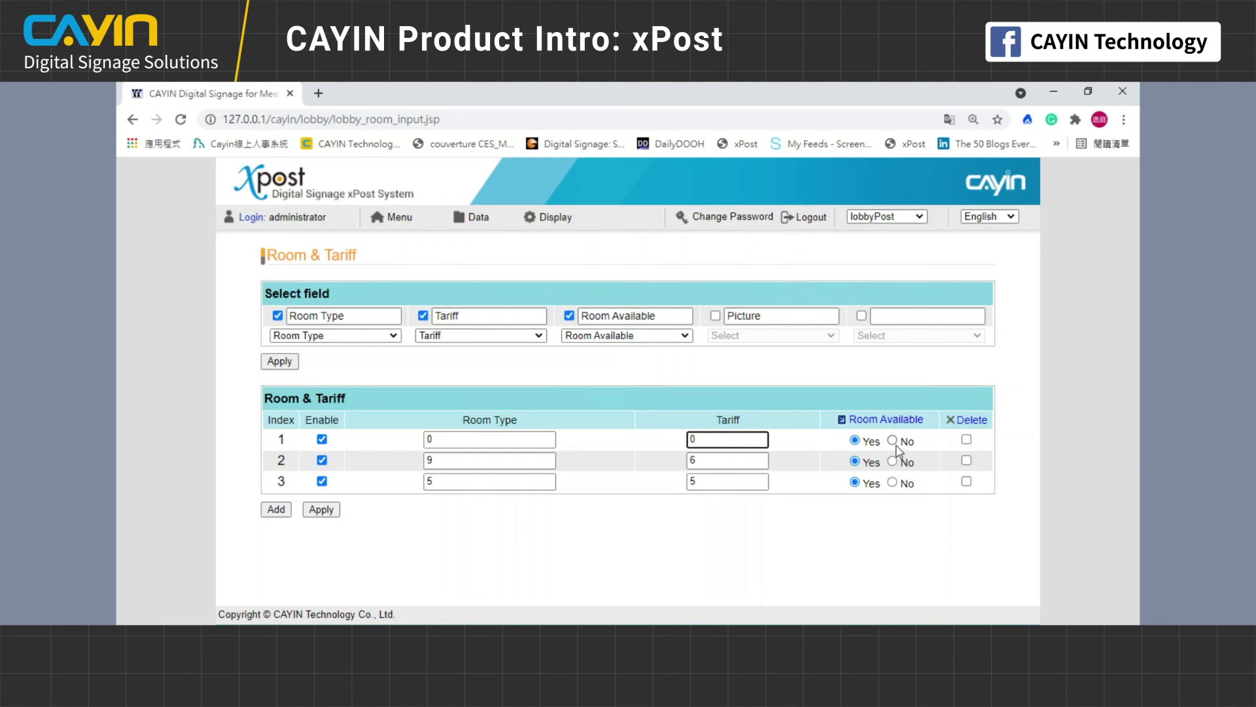
Step: View lobbyPost's Currency Exchange data, from the field selection to the exchange rate entries
{"action": "mouse_move", "coordinate": [474, 218]}
{"action": "left_click", "coordinate": [504, 246]}
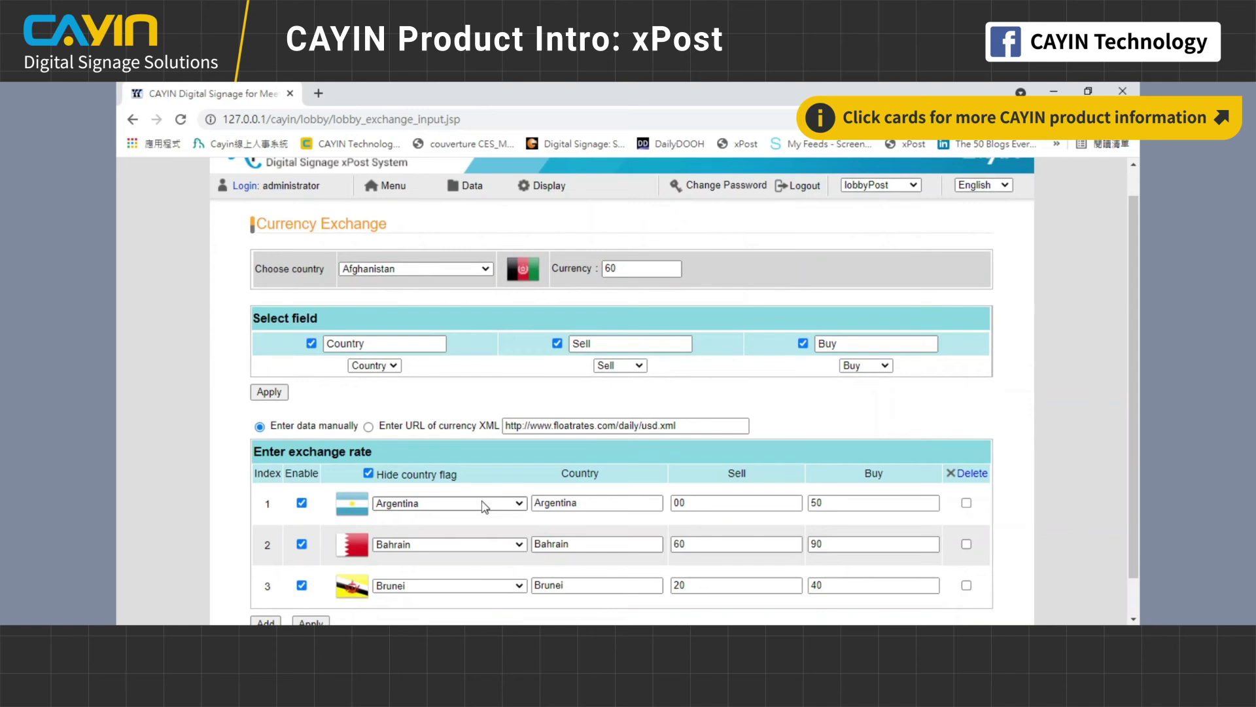
{"action": "scroll", "coordinate": [484, 502], "scroll_direction": "down", "scroll_amount": 1}
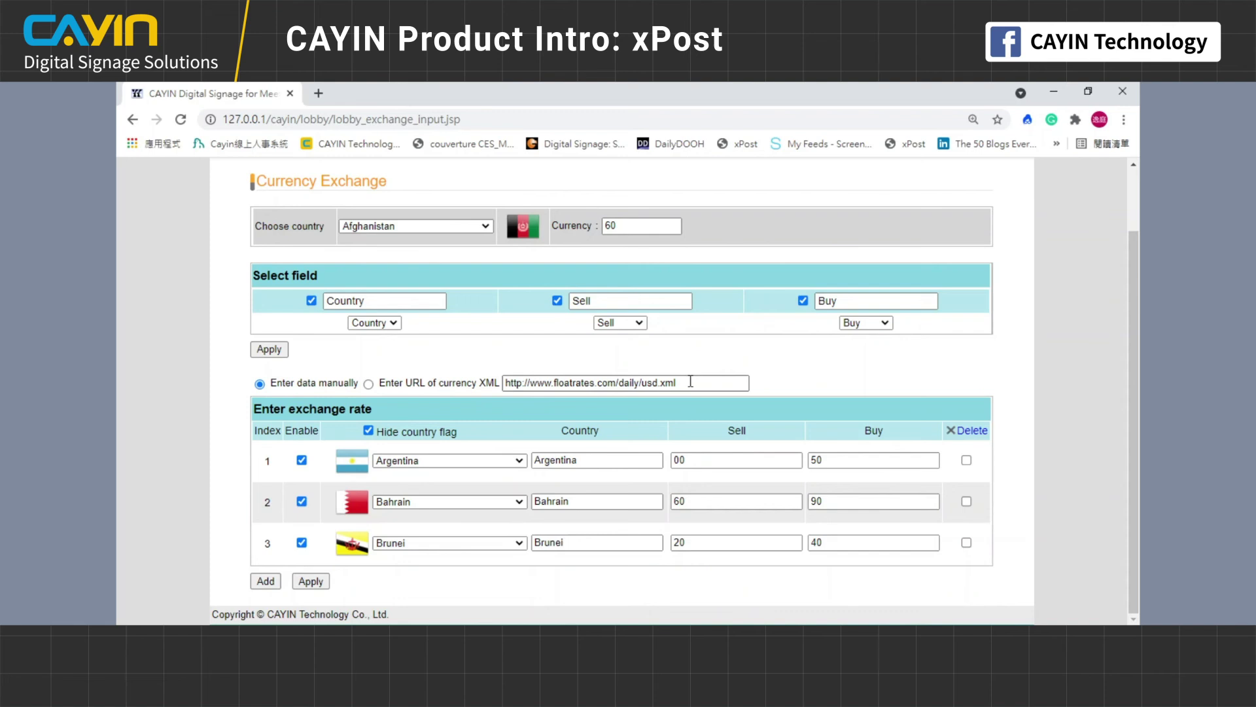
Step: View lobbyPost's Weather data, including the icon styles and the list of cities
{"action": "scroll", "coordinate": [691, 382], "scroll_direction": "up", "scroll_amount": 2}
{"action": "mouse_move", "coordinate": [472, 217]}
{"action": "left_click", "coordinate": [488, 271]}
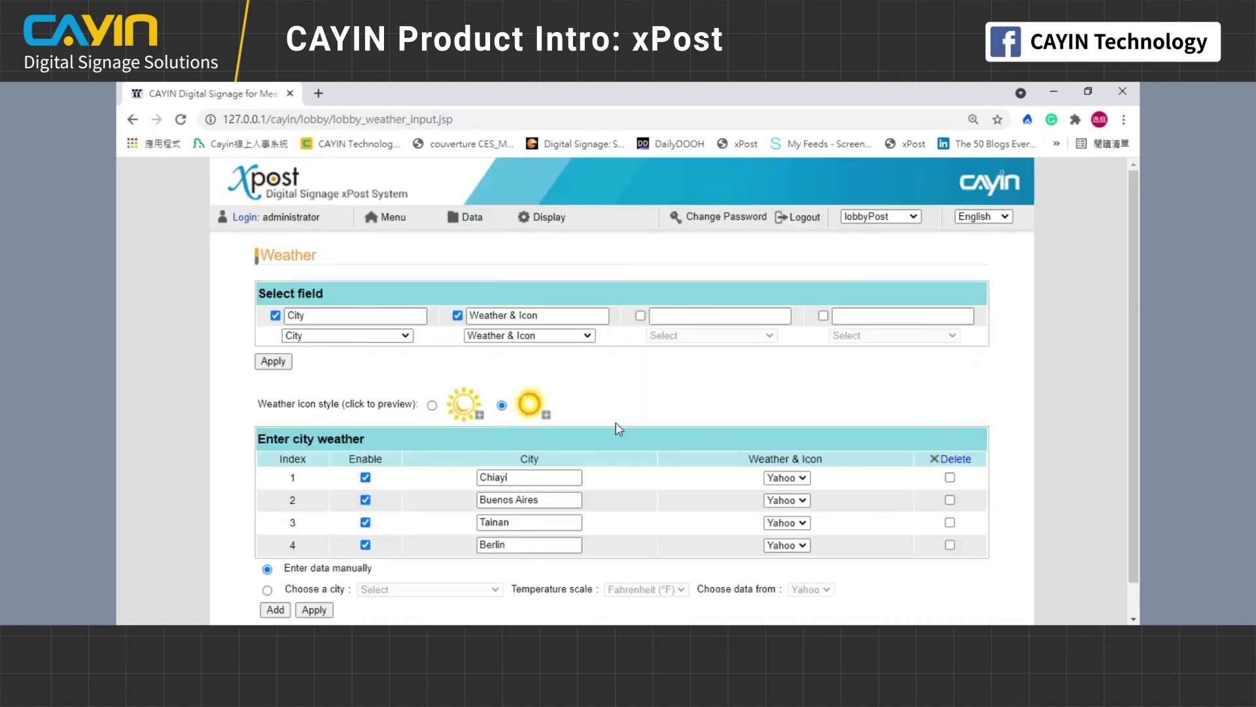
{"action": "scroll", "coordinate": [654, 445], "scroll_direction": "down", "scroll_amount": 1}
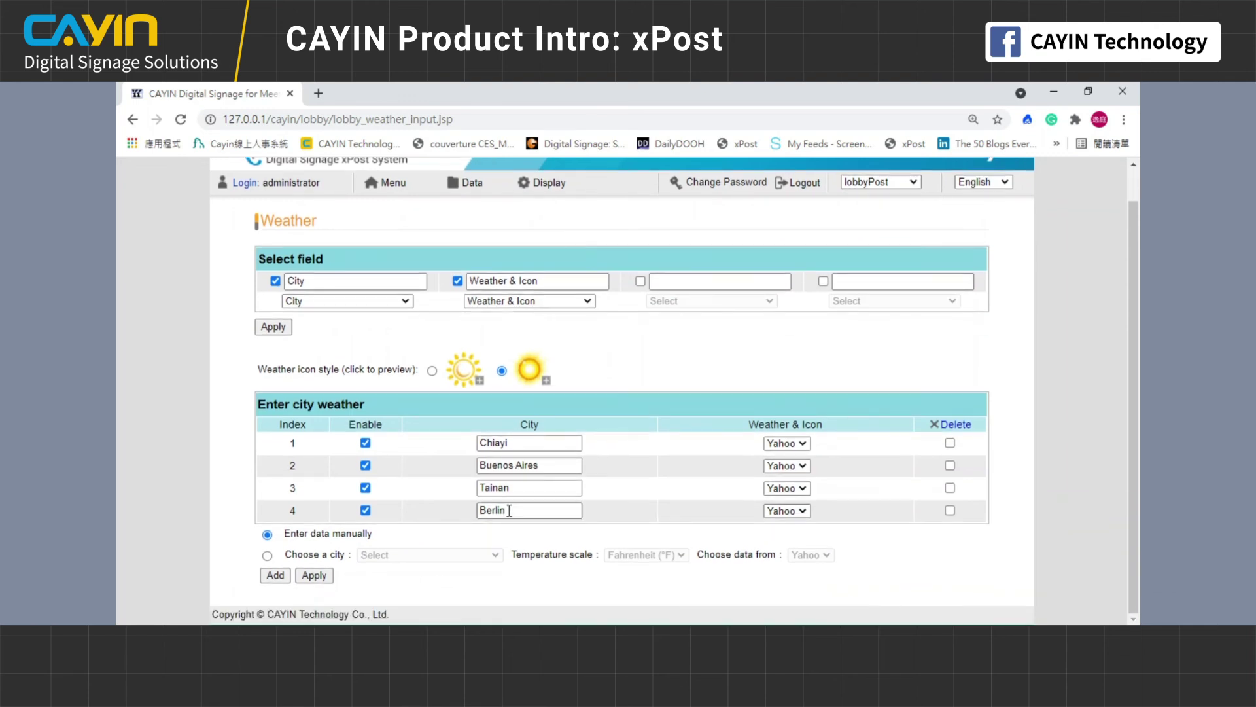
Step: Check the first city's weather source, and view lobbyPost's General data, from the ticker, Flash and logo fields to the clock options
{"action": "left_click", "coordinate": [791, 443]}
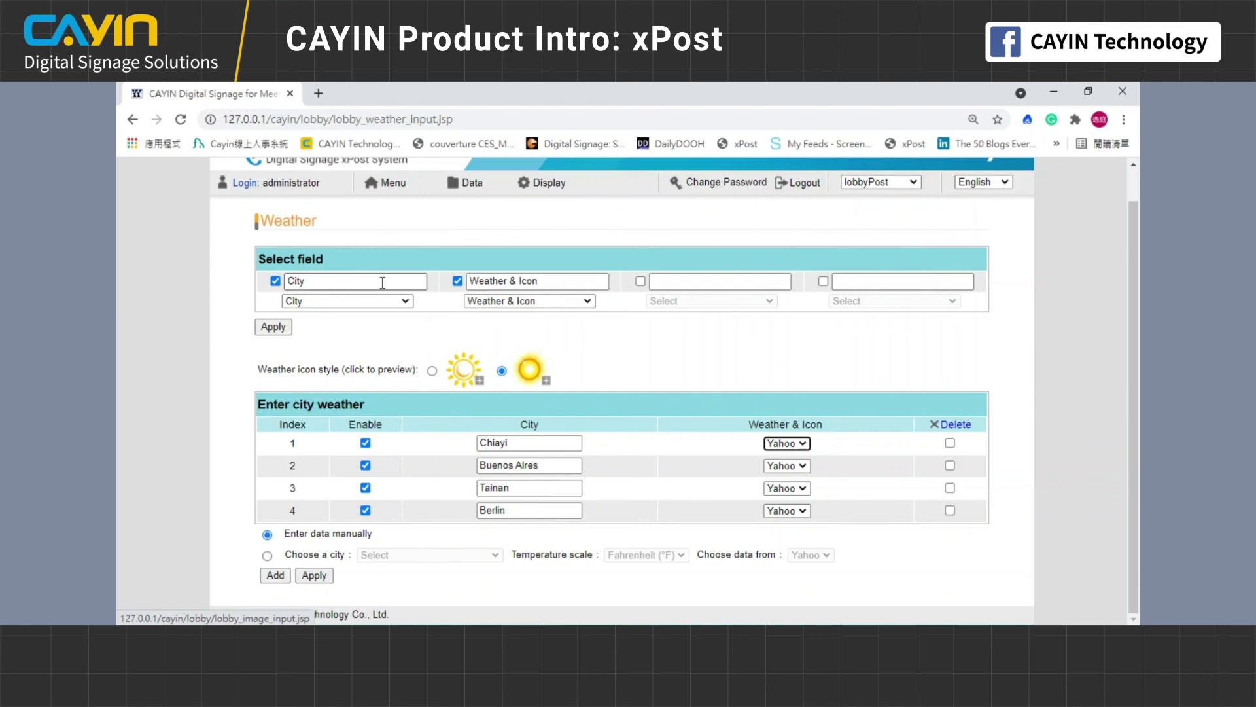
{"action": "mouse_move", "coordinate": [472, 185]}
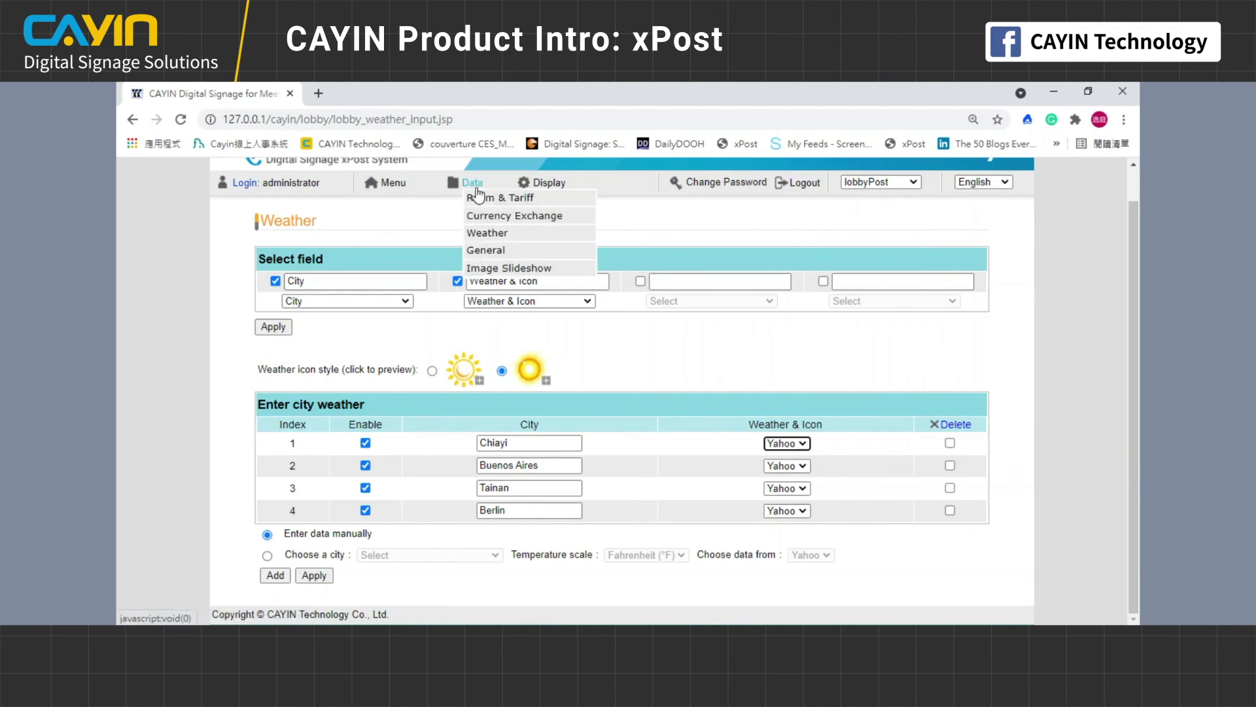
{"action": "left_click", "coordinate": [496, 254]}
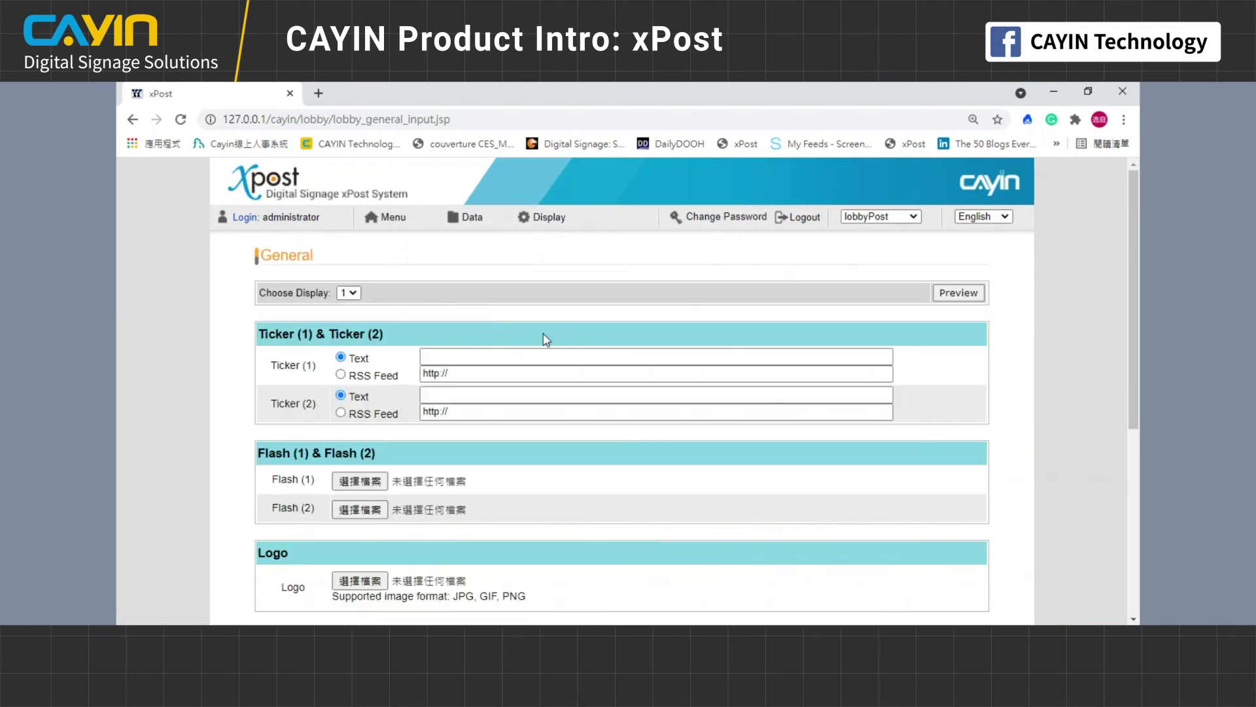
{"action": "left_click", "coordinate": [545, 357]}
{"action": "left_click", "coordinate": [545, 324]}
{"action": "scroll", "coordinate": [451, 376], "scroll_direction": "down", "scroll_amount": 3}
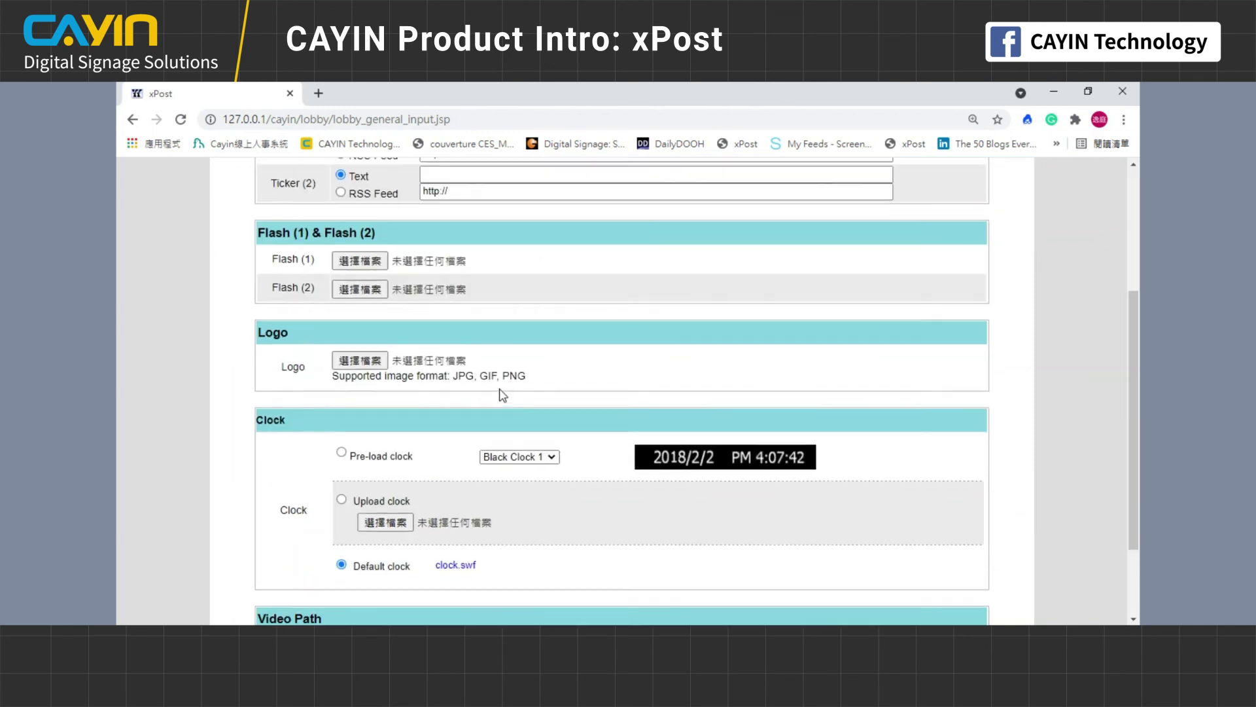
{"action": "scroll", "coordinate": [500, 389], "scroll_direction": "up", "scroll_amount": 1}
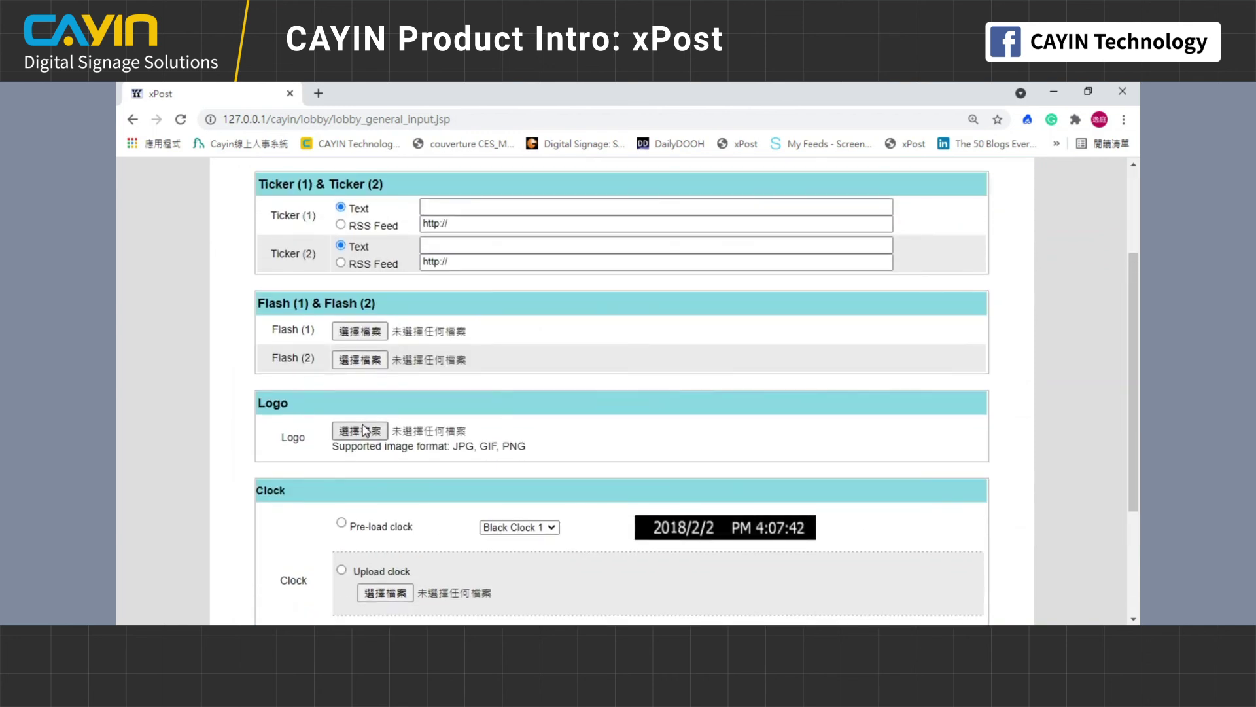
{"action": "scroll", "coordinate": [491, 303], "scroll_direction": "up", "scroll_amount": 5}
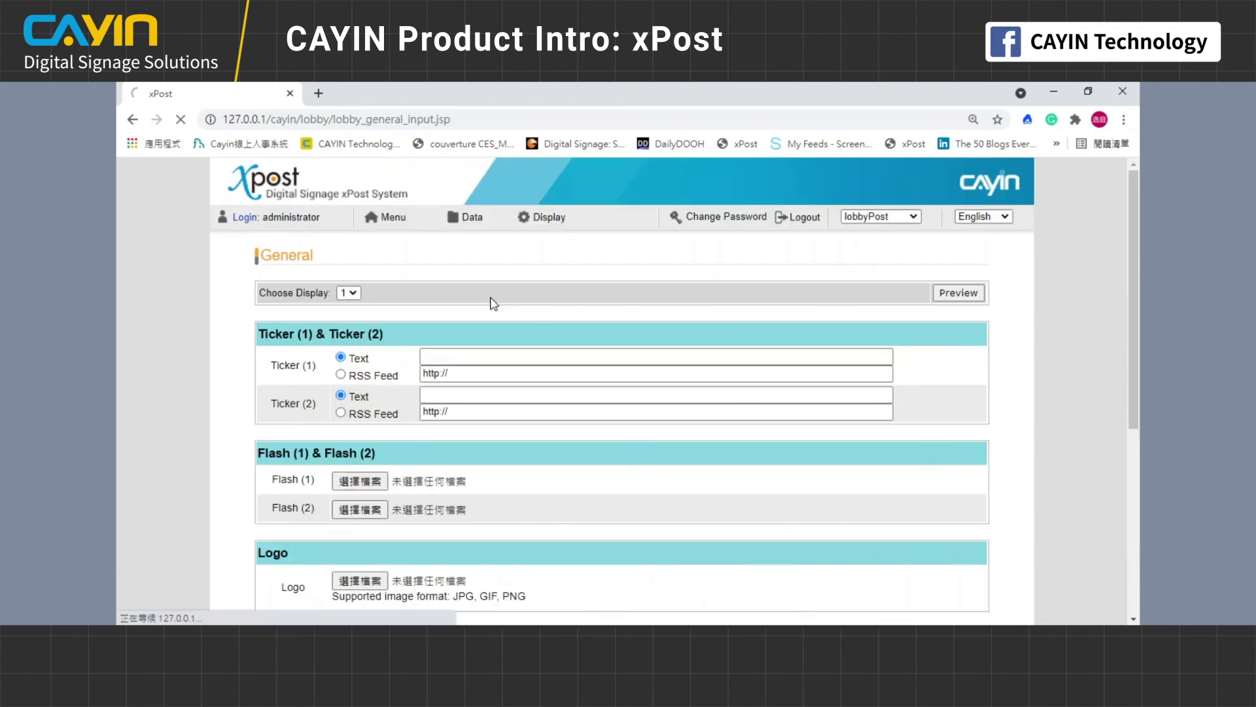
Step: View lobbyPost's Image Slideshow data for display 1 and the display settings with the URL for SMP's playlist
{"action": "left_click", "coordinate": [476, 217]}
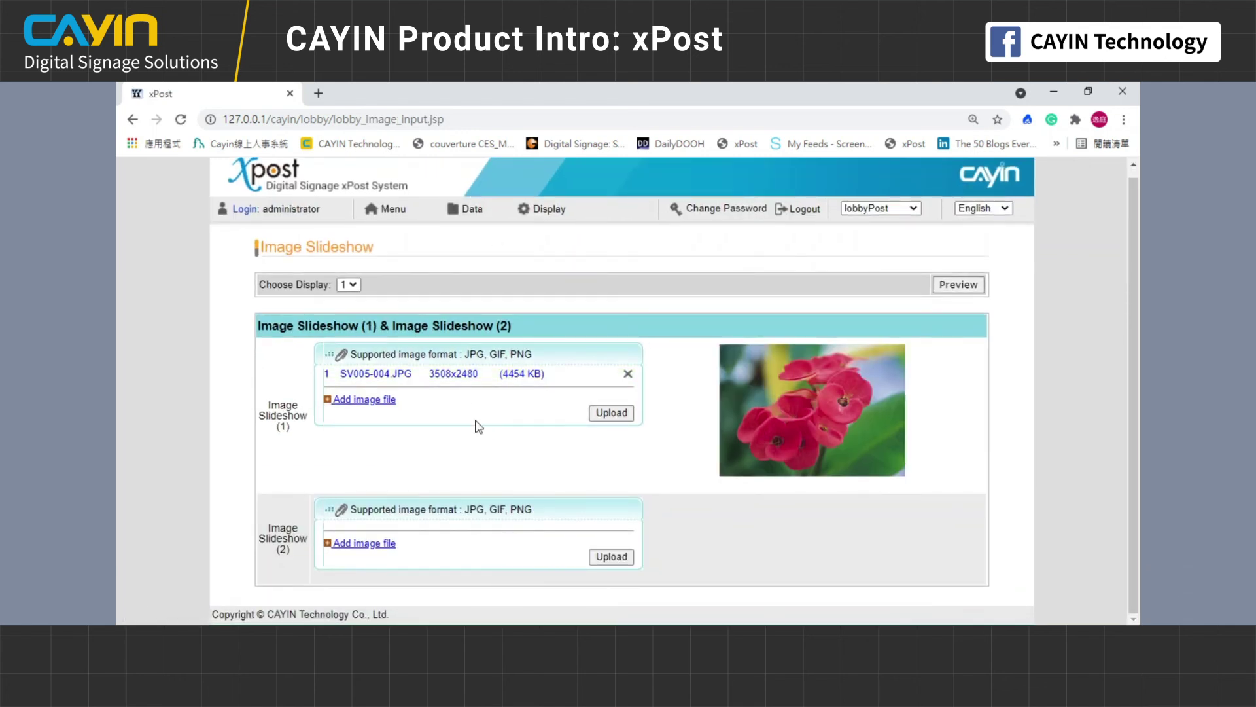
{"action": "left_click", "coordinate": [547, 210]}
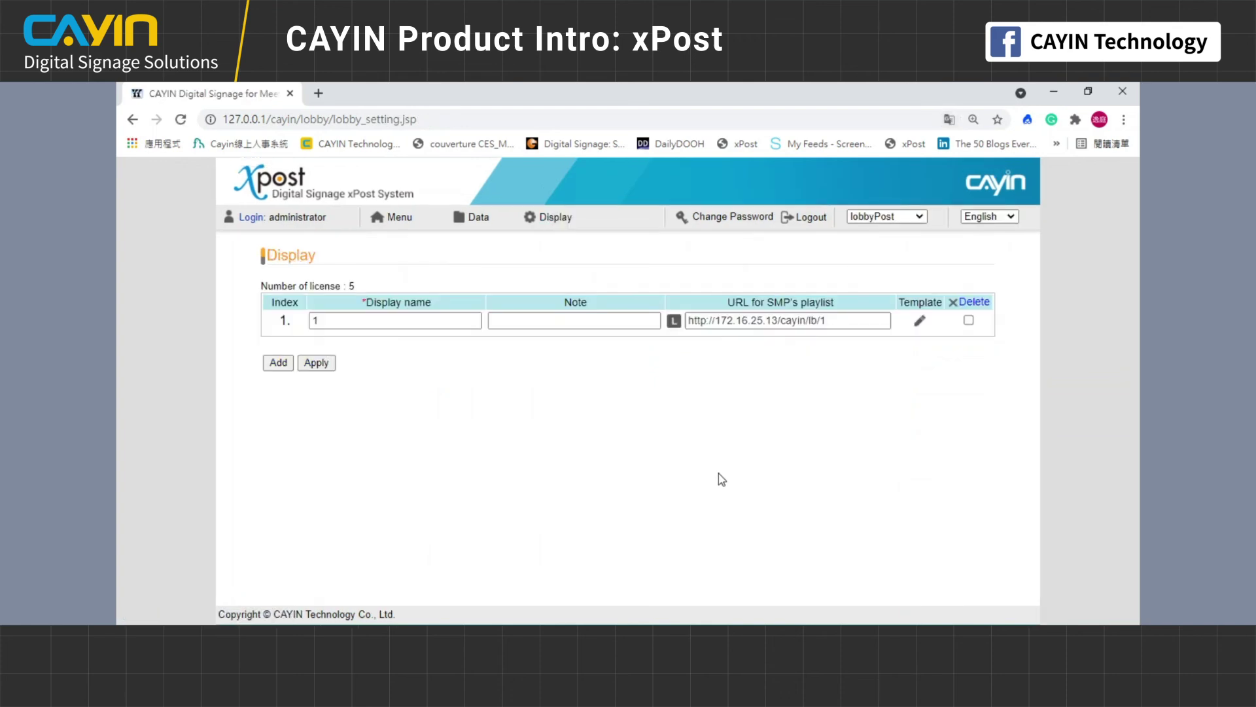
{"action": "left_click", "coordinate": [628, 320]}
{"action": "key", "text": "Tab"}
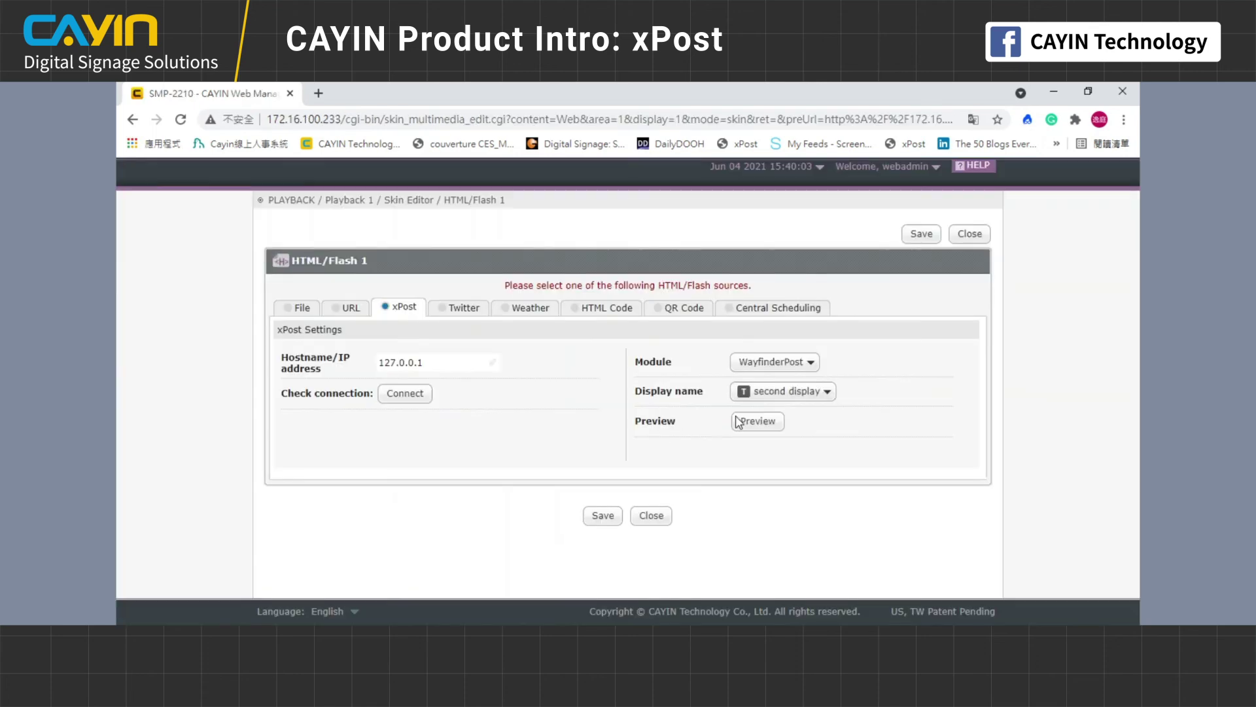
Step: Choose the xPost module for HTML/Flash 1 in the SMP player's skin editor
{"action": "left_click", "coordinate": [774, 361]}
{"action": "left_click", "coordinate": [769, 398]}
{"action": "left_click", "coordinate": [774, 362]}
{"action": "left_click", "coordinate": [772, 416]}
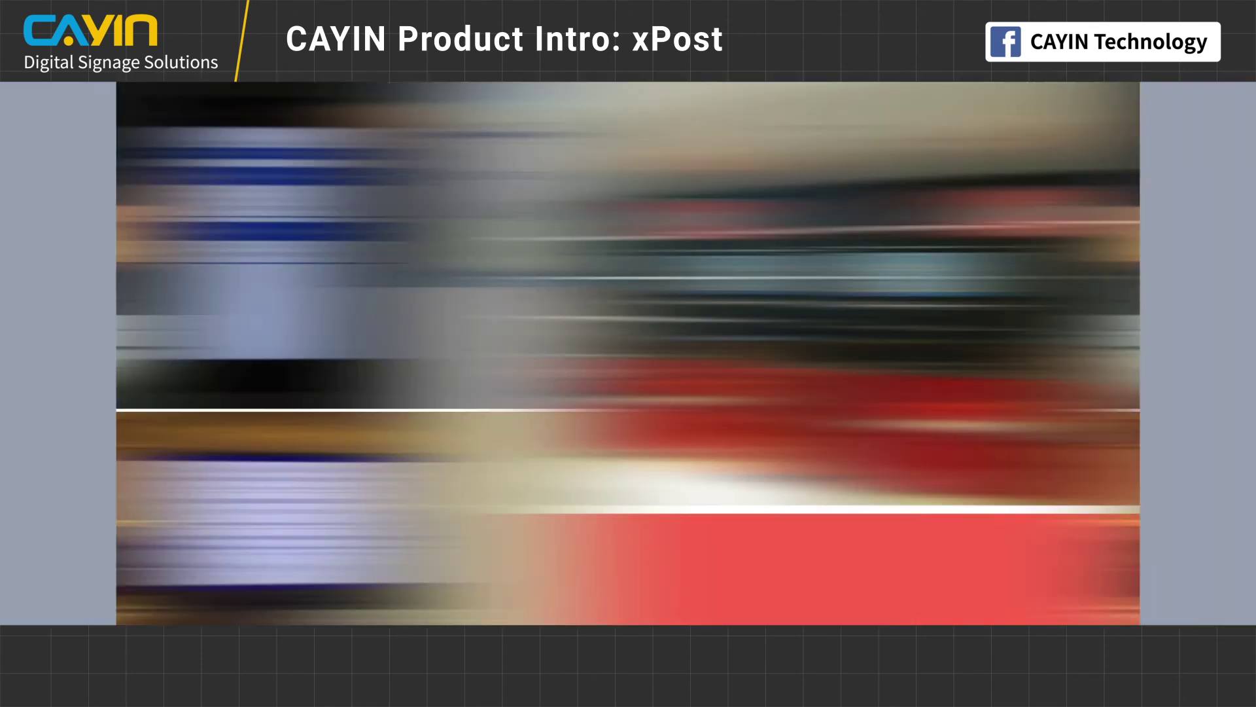